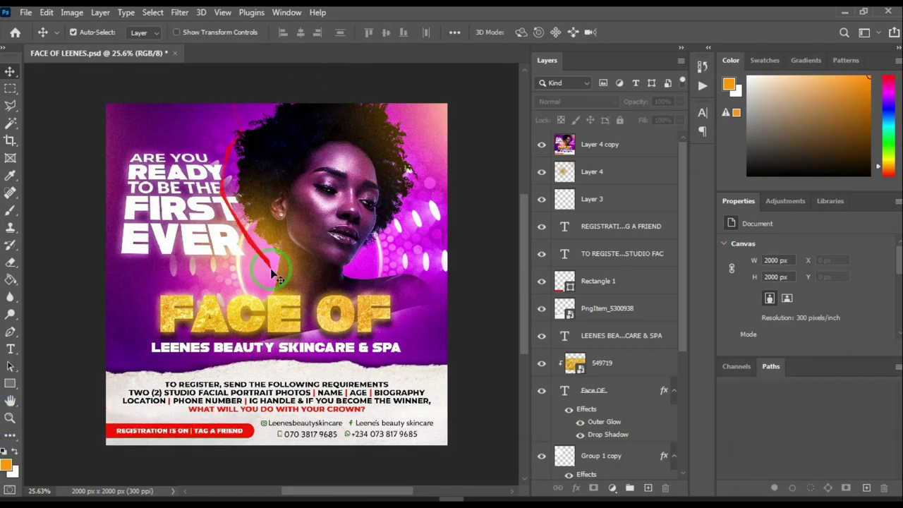
- Examine the finished FACE OF LEENES flyer, its source images in the TUTS 3 folder, and the list of available panels
{"action": "scroll", "coordinate": [287, 259], "scroll_direction": "up", "scroll_amount": 1}
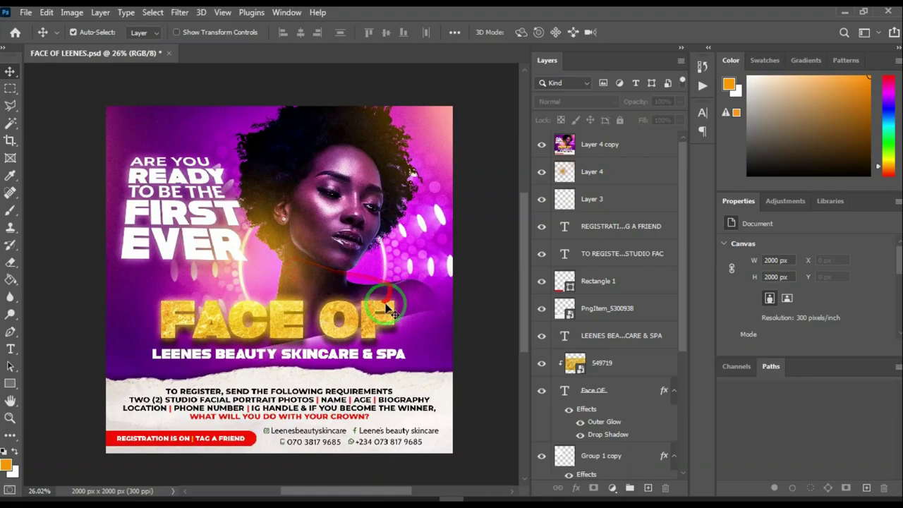
{"action": "left_click", "coordinate": [276, 491]}
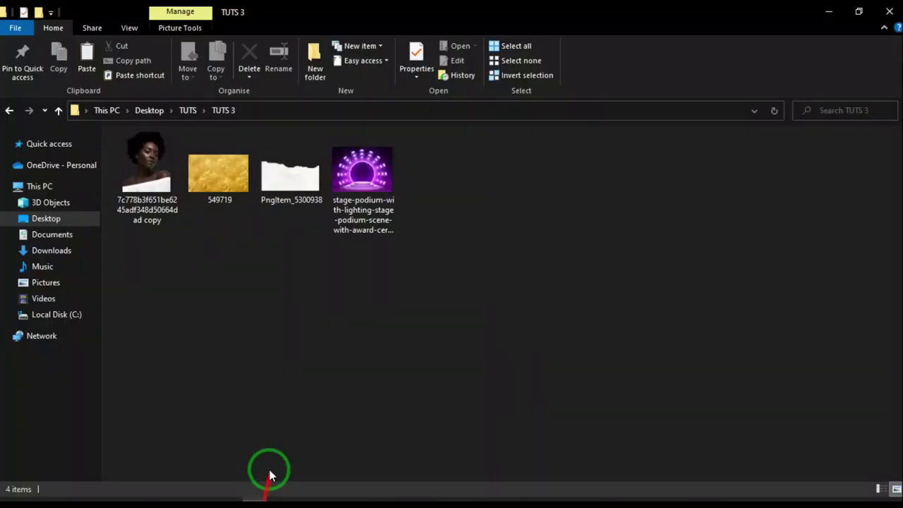
{"action": "left_click", "coordinate": [403, 235]}
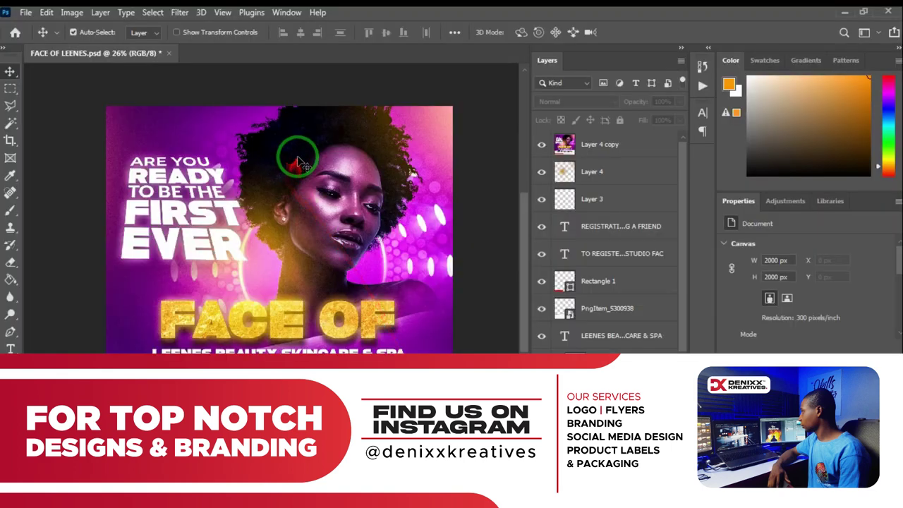
{"action": "scroll", "coordinate": [302, 176], "scroll_direction": "down", "scroll_amount": 3}
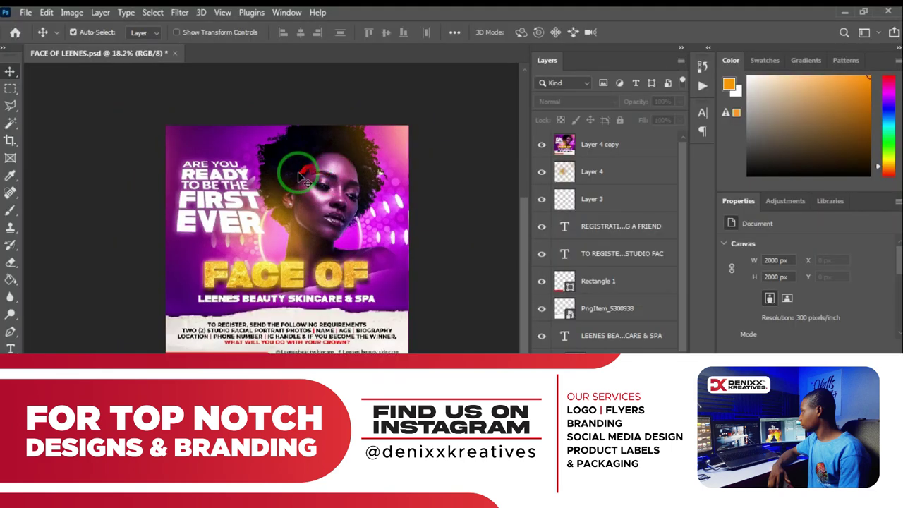
{"action": "scroll", "coordinate": [302, 176], "scroll_direction": "up", "scroll_amount": 2}
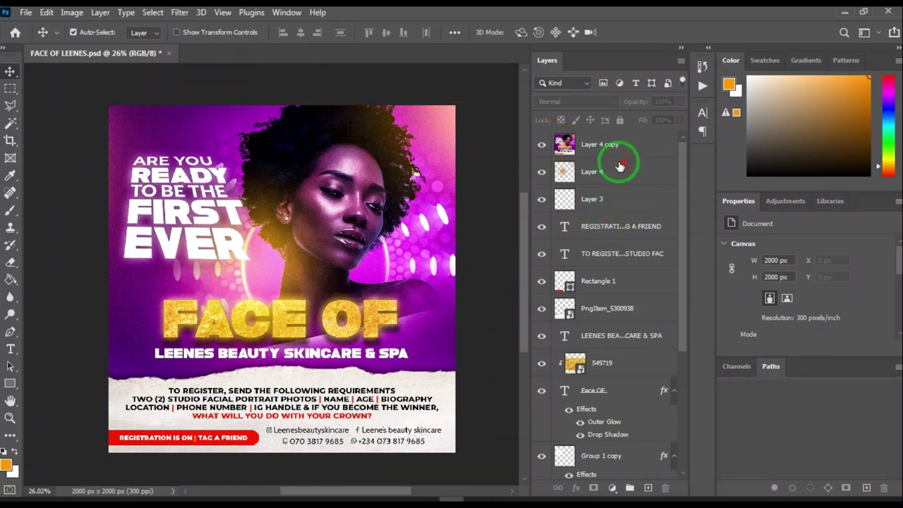
{"action": "left_click", "coordinate": [286, 12]}
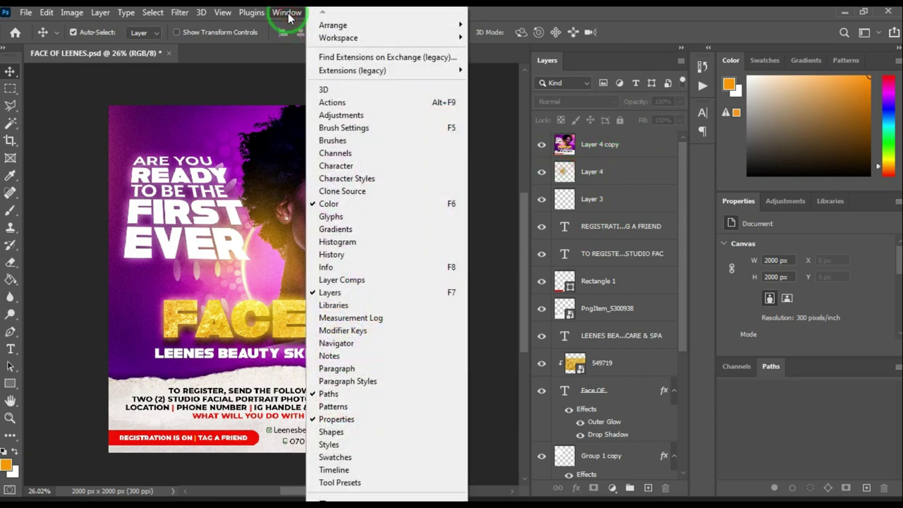
{"action": "mouse_move", "coordinate": [349, 43]}
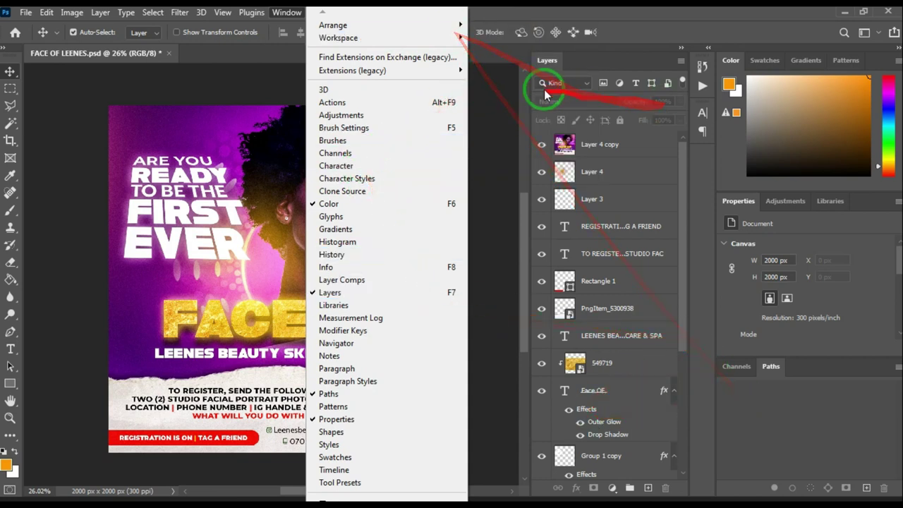
{"action": "left_click", "coordinate": [510, 107]}
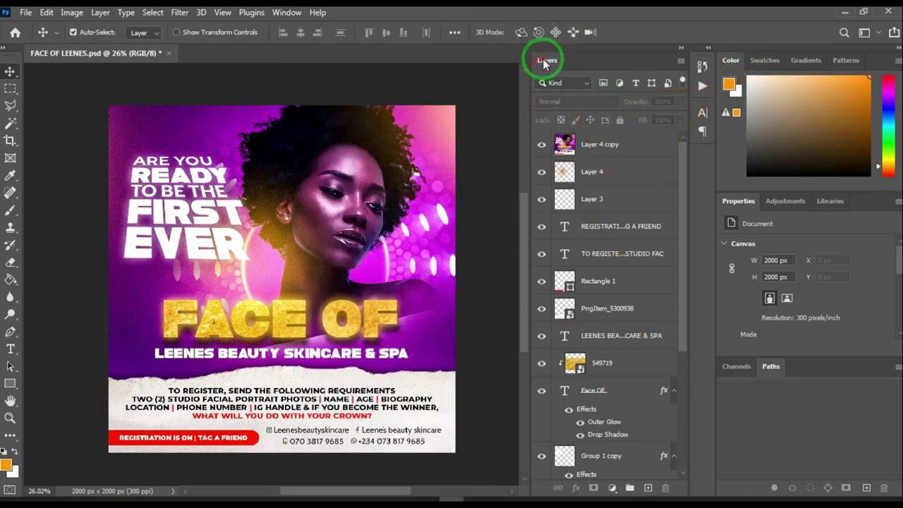
{"action": "mouse_move", "coordinate": [546, 62]}
{"action": "left_mouse_down"}
{"action": "mouse_move", "coordinate": [607, 76]}
{"action": "mouse_move", "coordinate": [624, 134]}
{"action": "mouse_move", "coordinate": [611, 165]}
{"action": "mouse_move", "coordinate": [587, 104]}
{"action": "mouse_move", "coordinate": [576, 165]}
{"action": "mouse_move", "coordinate": [587, 350]}
{"action": "mouse_move", "coordinate": [595, 363]}
{"action": "mouse_move", "coordinate": [582, 426]}
{"action": "mouse_move", "coordinate": [558, 333]}
{"action": "mouse_move", "coordinate": [605, 374]}
{"action": "mouse_move", "coordinate": [737, 388]}
{"action": "mouse_move", "coordinate": [739, 459]}
{"action": "mouse_move", "coordinate": [800, 463]}
{"action": "left_mouse_up"}
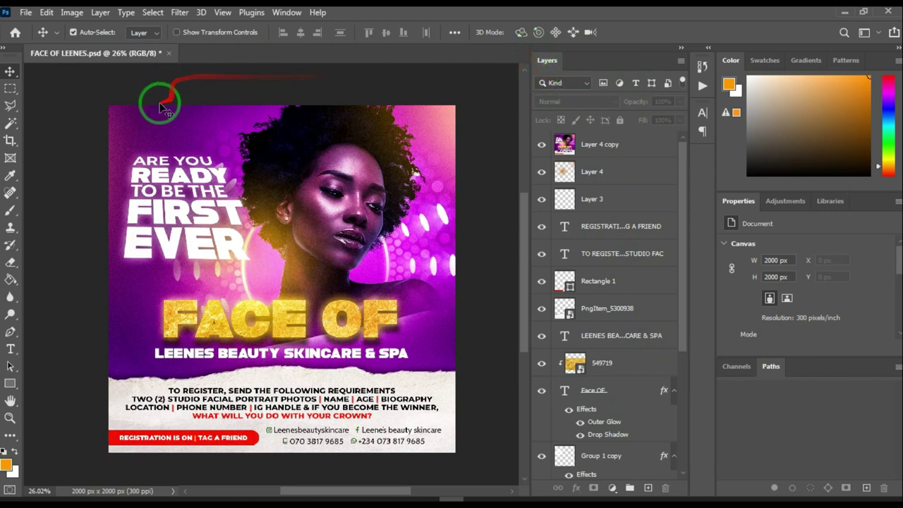
{"action": "scroll", "coordinate": [273, 187], "scroll_direction": "down", "scroll_amount": 2}
{"action": "scroll", "coordinate": [274, 187], "scroll_direction": "up", "scroll_amount": 2}
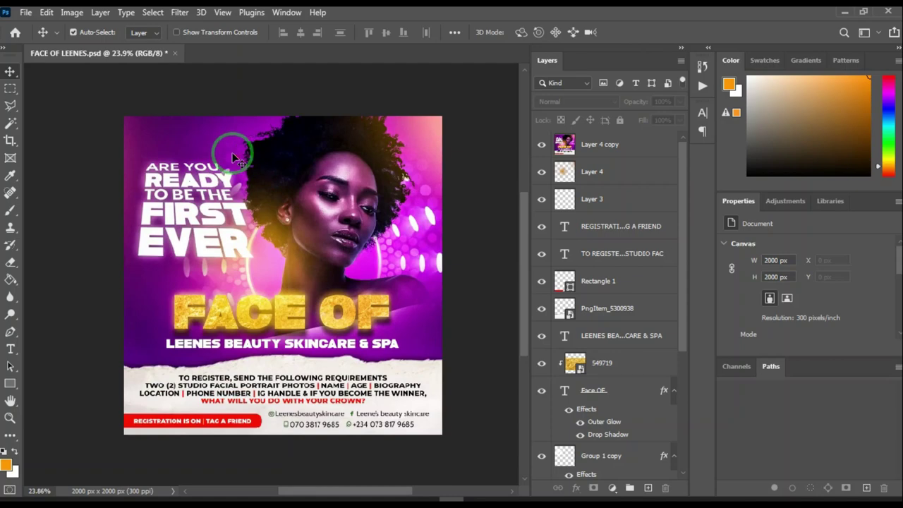
- Open the setup for a new document and dismiss the Windows Update notification
{"action": "left_click", "coordinate": [26, 13]}
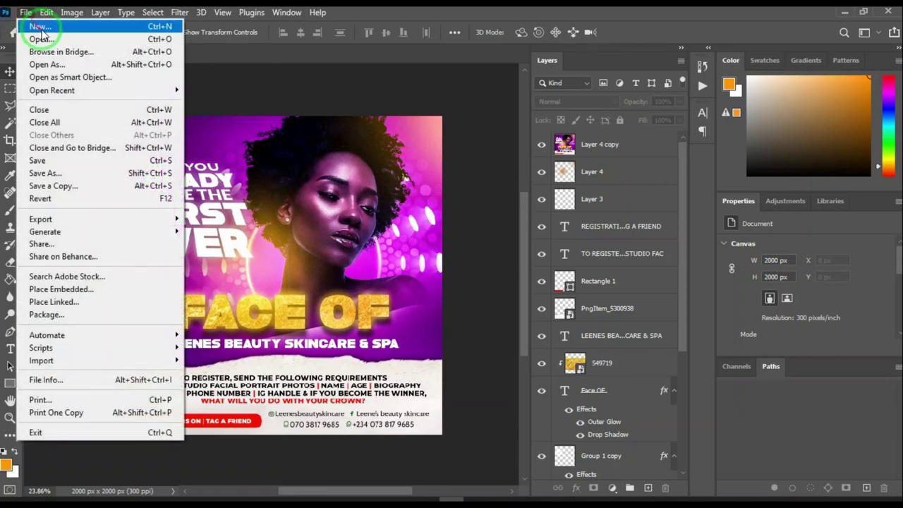
{"action": "left_click", "coordinate": [42, 30]}
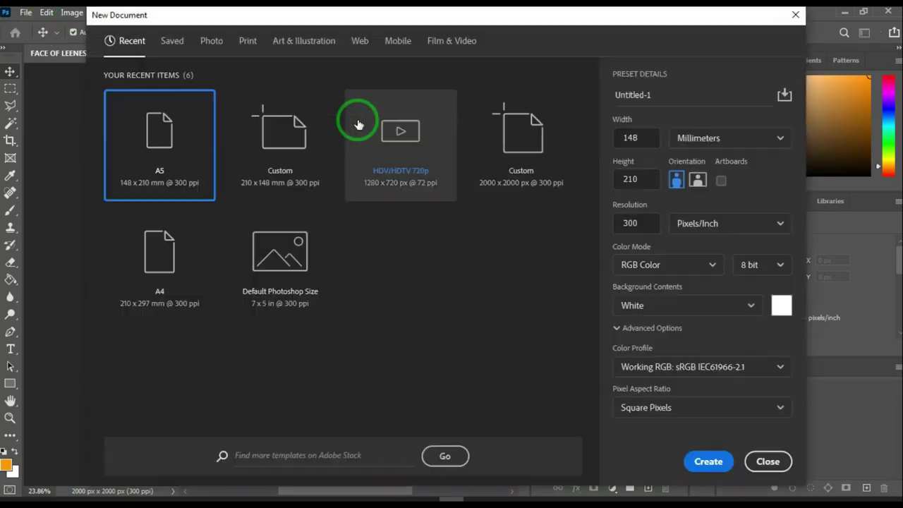
{"action": "mouse_move", "coordinate": [359, 121]}
{"action": "left_mouse_down"}
{"action": "mouse_move", "coordinate": [376, 85]}
{"action": "mouse_move", "coordinate": [328, 266]}
{"action": "mouse_move", "coordinate": [471, 173]}
{"action": "mouse_move", "coordinate": [457, 233]}
{"action": "mouse_move", "coordinate": [411, 153]}
{"action": "mouse_move", "coordinate": [518, 261]}
{"action": "mouse_move", "coordinate": [427, 309]}
{"action": "mouse_move", "coordinate": [419, 262]}
{"action": "mouse_move", "coordinate": [374, 182]}
{"action": "mouse_move", "coordinate": [691, 109]}
{"action": "mouse_move", "coordinate": [643, 69]}
{"action": "mouse_move", "coordinate": [668, 101]}
{"action": "left_mouse_up"}
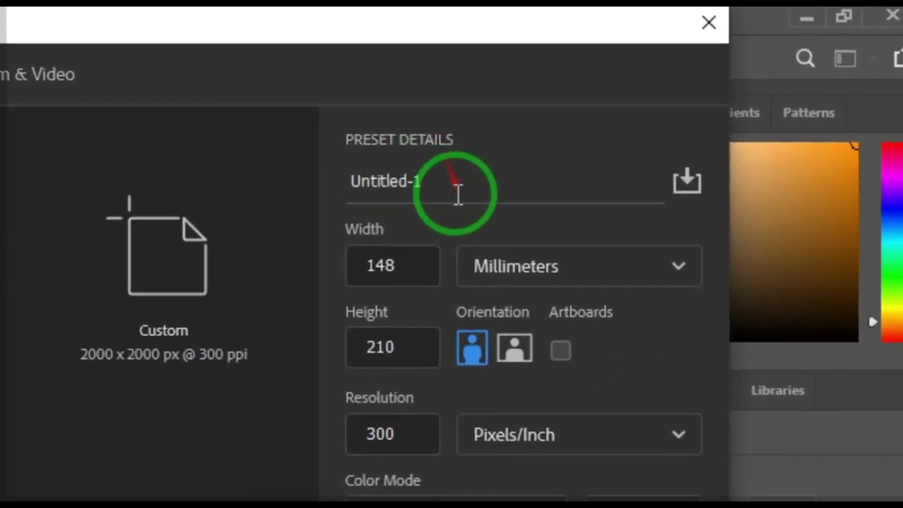
{"action": "mouse_move", "coordinate": [458, 194]}
{"action": "left_mouse_down"}
{"action": "mouse_move", "coordinate": [477, 264]}
{"action": "mouse_move", "coordinate": [437, 175]}
{"action": "mouse_move", "coordinate": [467, 170]}
{"action": "mouse_move", "coordinate": [456, 169]}
{"action": "left_mouse_up"}
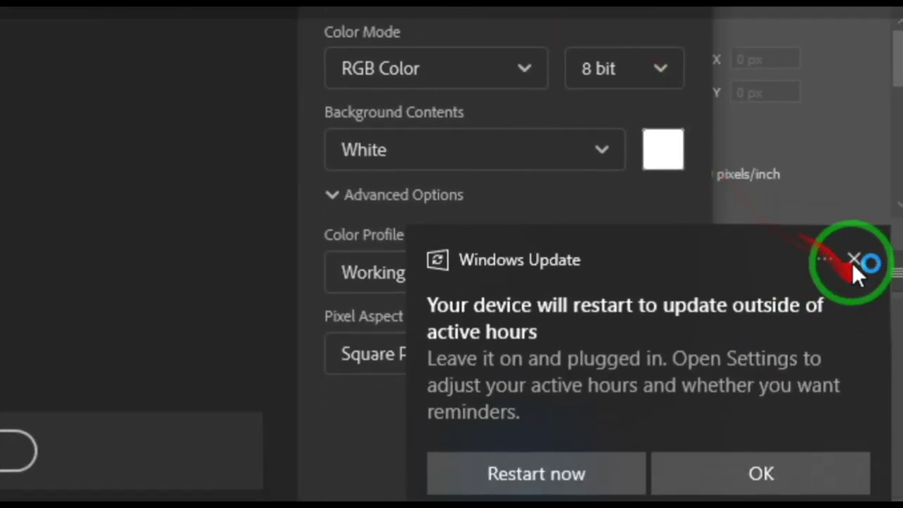
{"action": "left_click", "coordinate": [853, 263]}
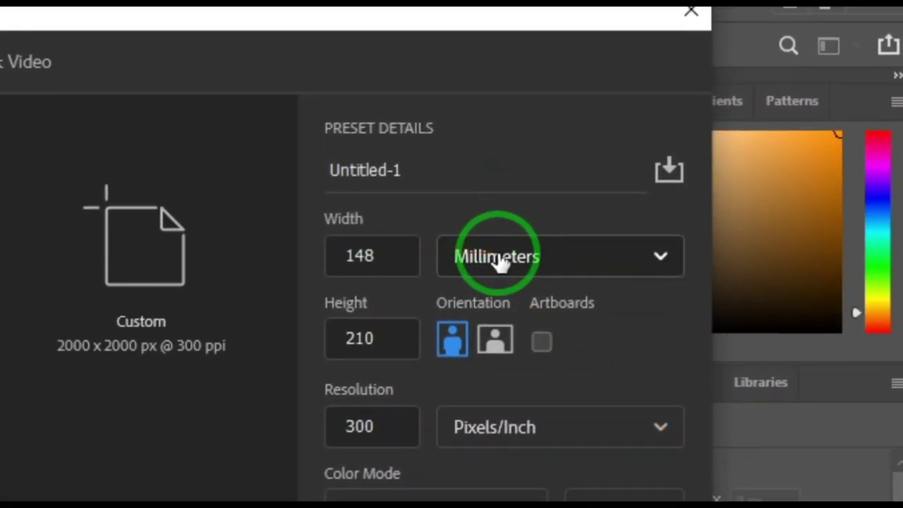
- Create the new document with its units in pixels, a width of 2000 and a height of 2000
{"action": "left_click", "coordinate": [499, 260]}
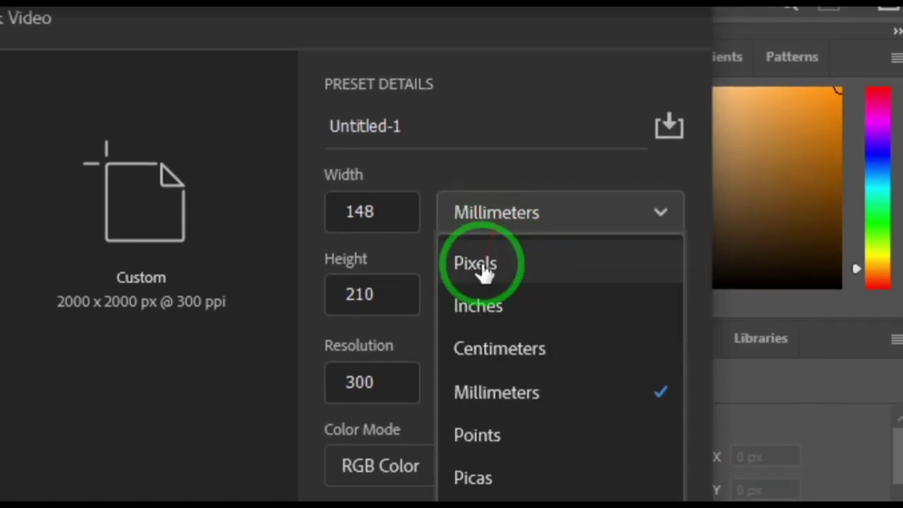
{"action": "left_click", "coordinate": [474, 306]}
{"action": "double_click", "coordinate": [407, 209]}
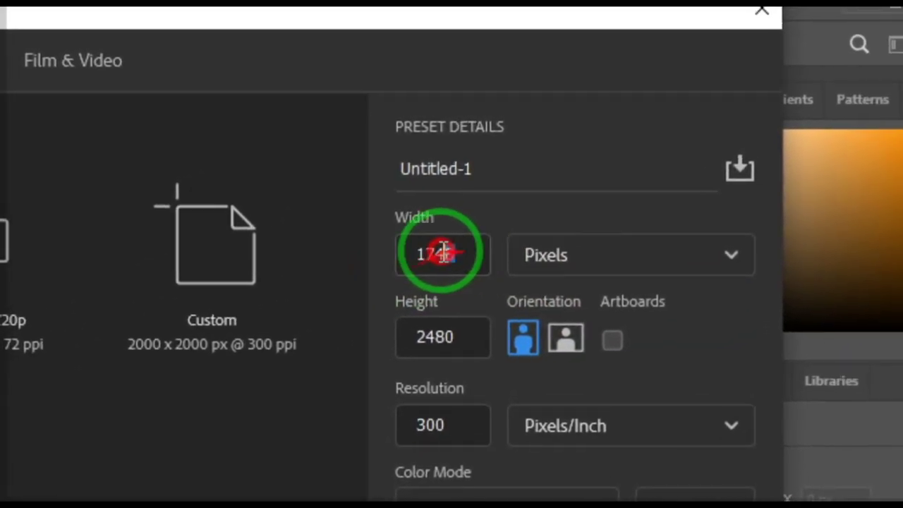
{"action": "type", "text": "200"}
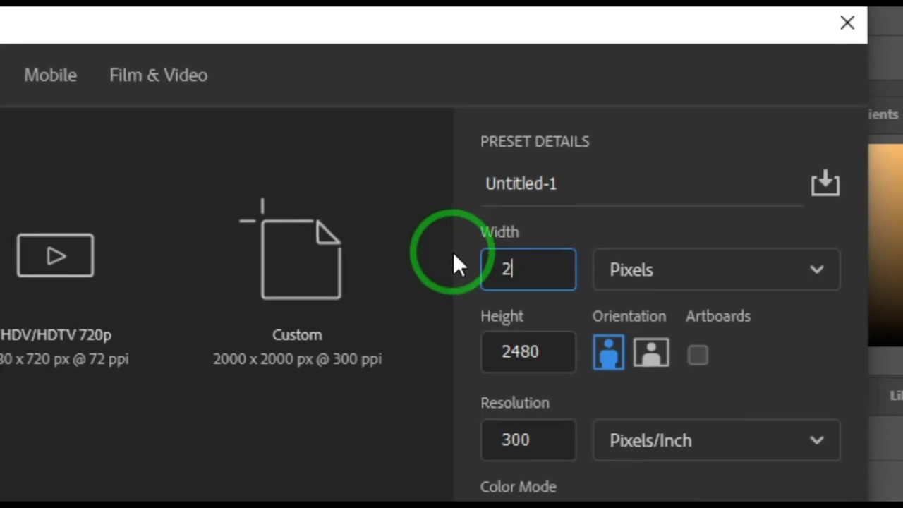
{"action": "type", "text": "0"}
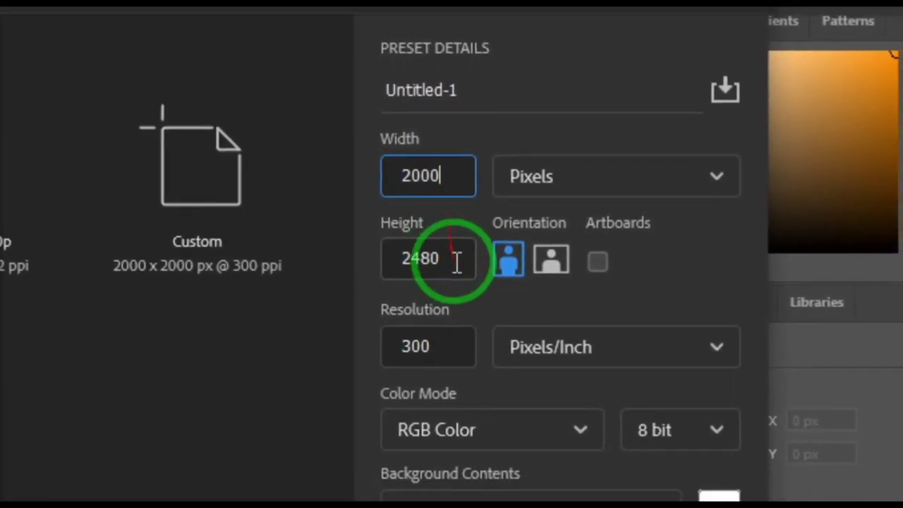
{"action": "double_click", "coordinate": [502, 316]}
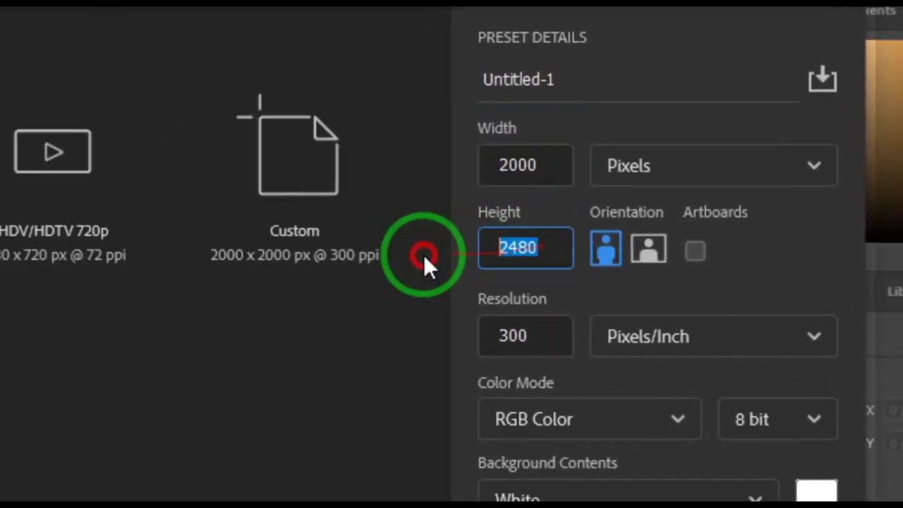
{"action": "type", "text": "2000"}
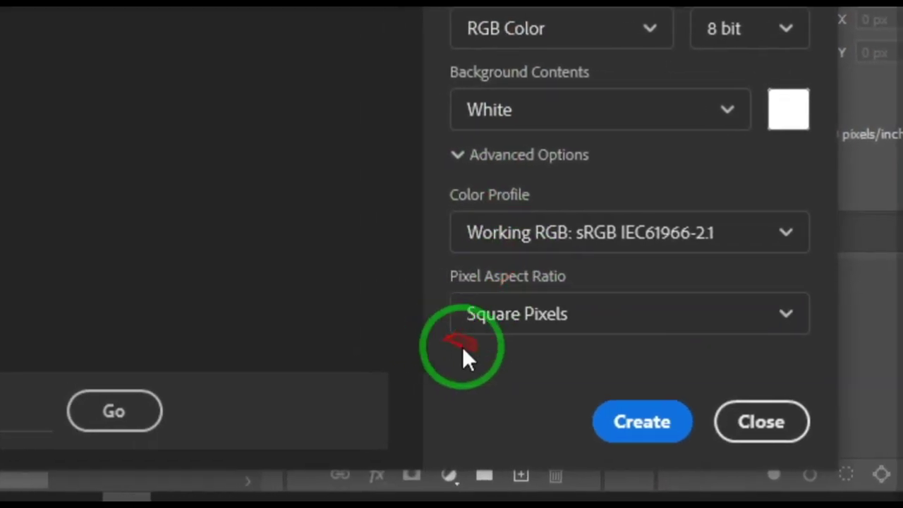
{"action": "left_click", "coordinate": [641, 423]}
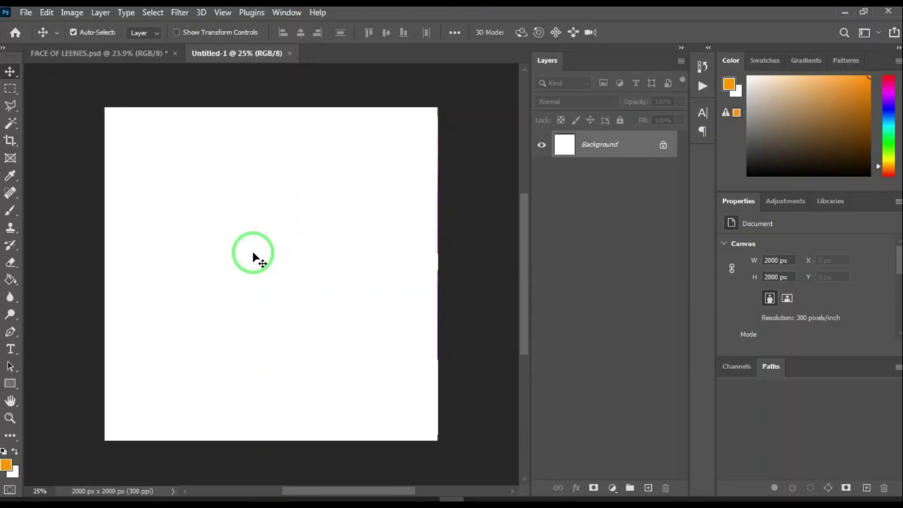
- Unlock the Background layer and add a Gradient Overlay layer style to it
{"action": "scroll", "coordinate": [254, 258], "scroll_direction": "down", "scroll_amount": 3}
{"action": "scroll", "coordinate": [254, 258], "scroll_direction": "up", "scroll_amount": 4}
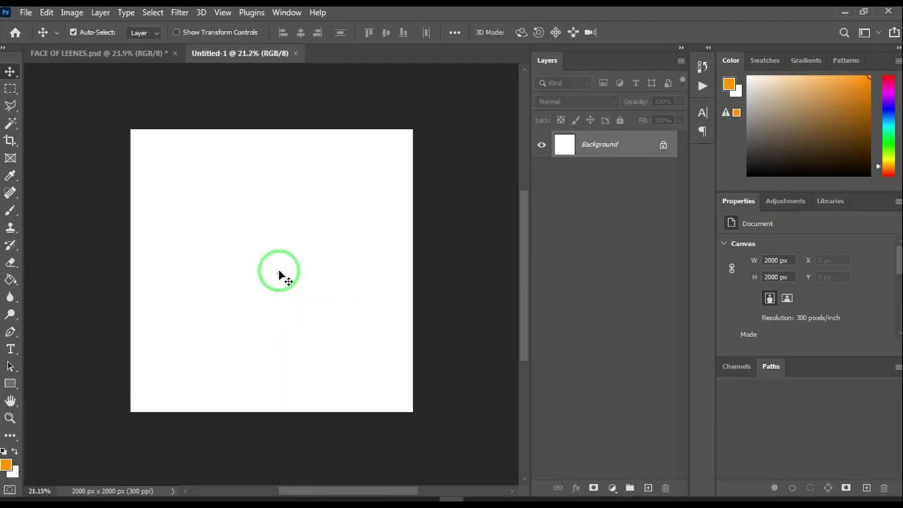
{"action": "scroll", "coordinate": [247, 216], "scroll_direction": "down", "scroll_amount": 1}
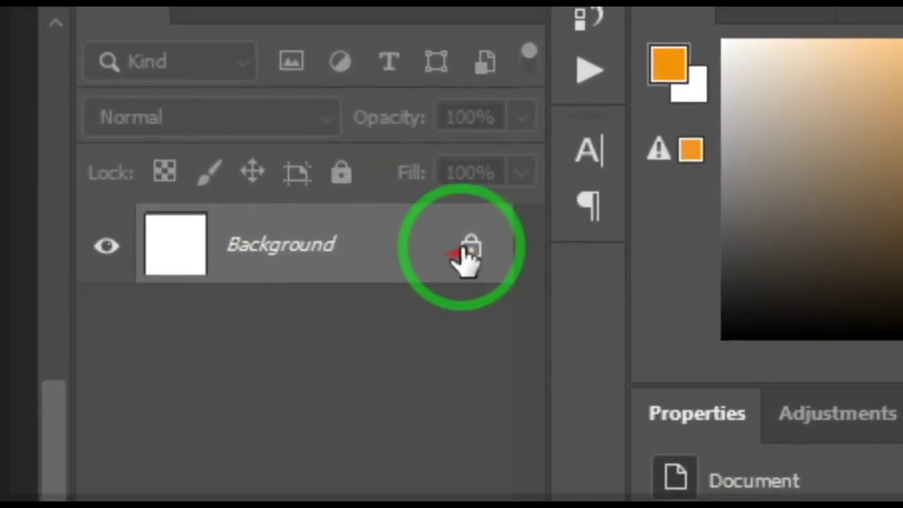
{"action": "left_click", "coordinate": [469, 248]}
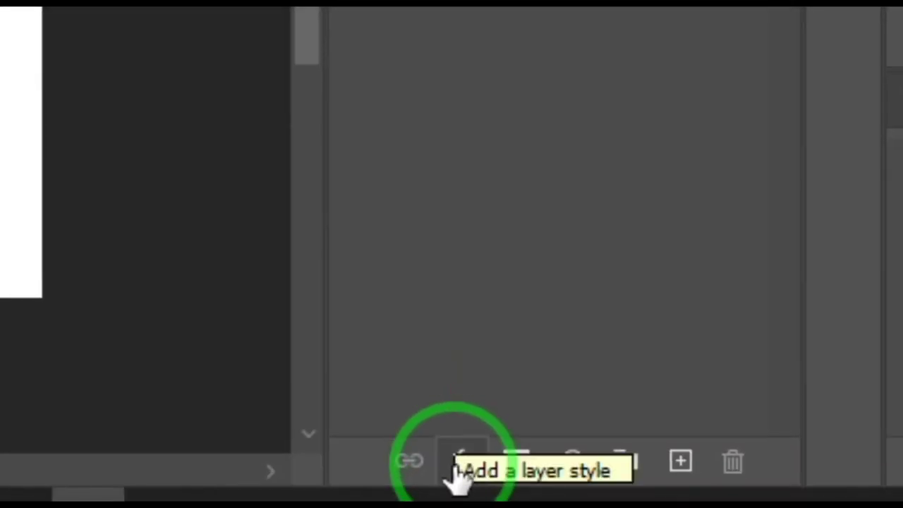
{"action": "left_click", "coordinate": [459, 471]}
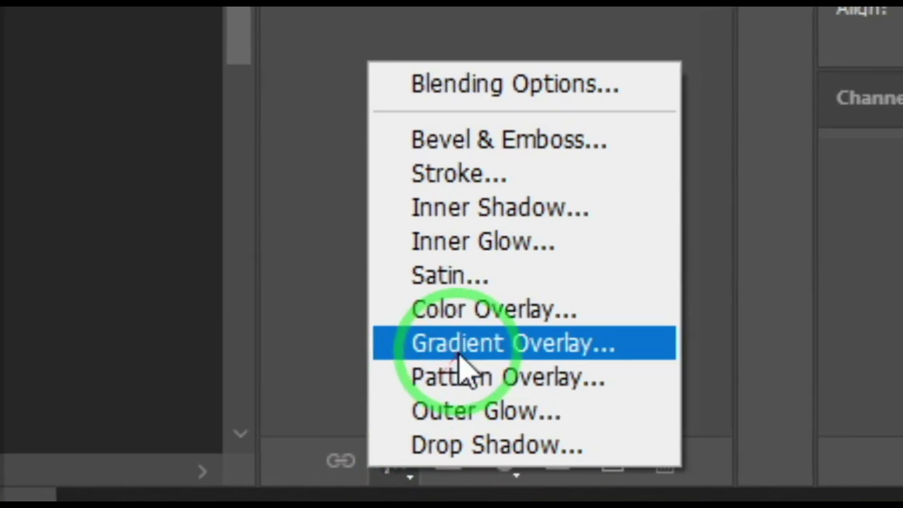
{"action": "left_click", "coordinate": [538, 344]}
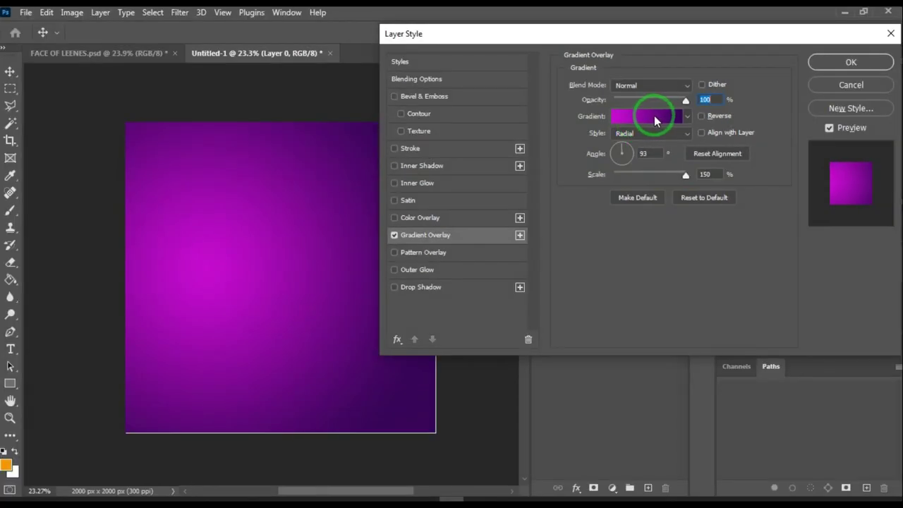
- Use magenta c60ad7 as the colour of the overlay gradient's stop at location 0%
{"action": "left_click", "coordinate": [654, 120]}
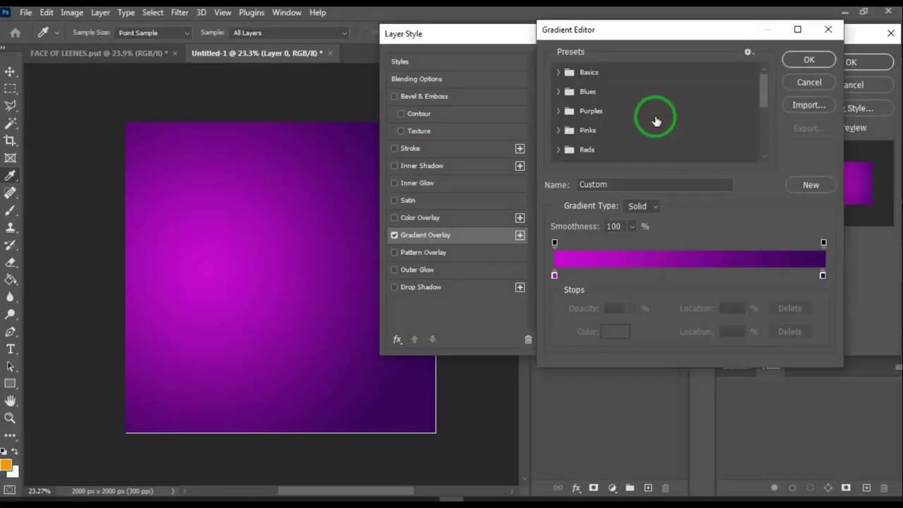
{"action": "left_click", "coordinate": [554, 275]}
{"action": "double_click", "coordinate": [554, 275]}
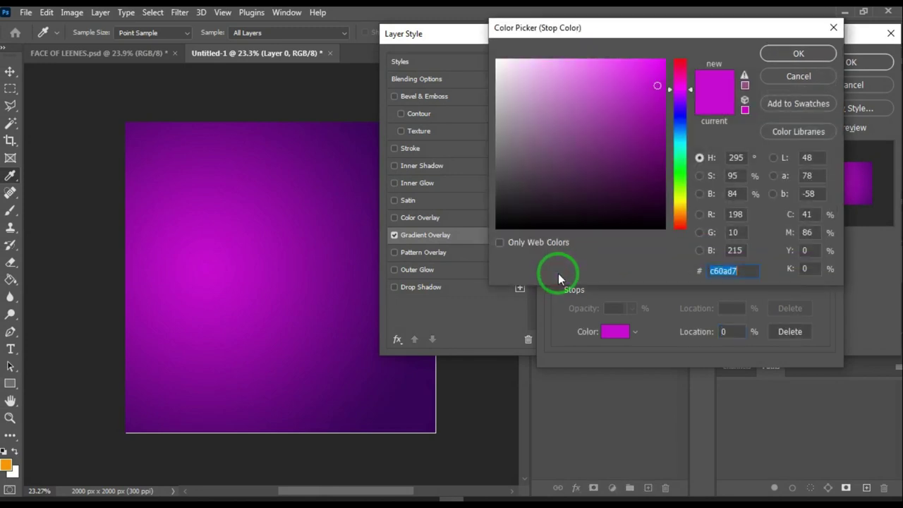
{"action": "key", "text": "alt"}
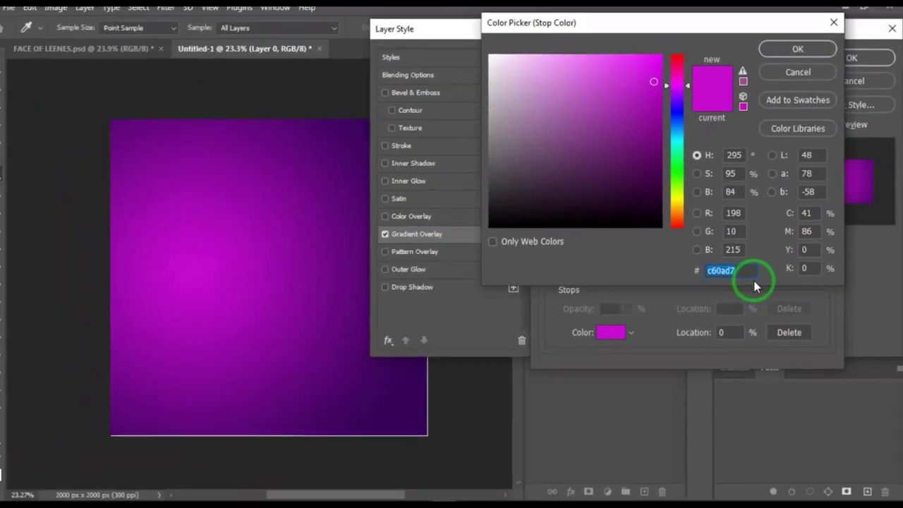
{"action": "left_click", "coordinate": [818, 60]}
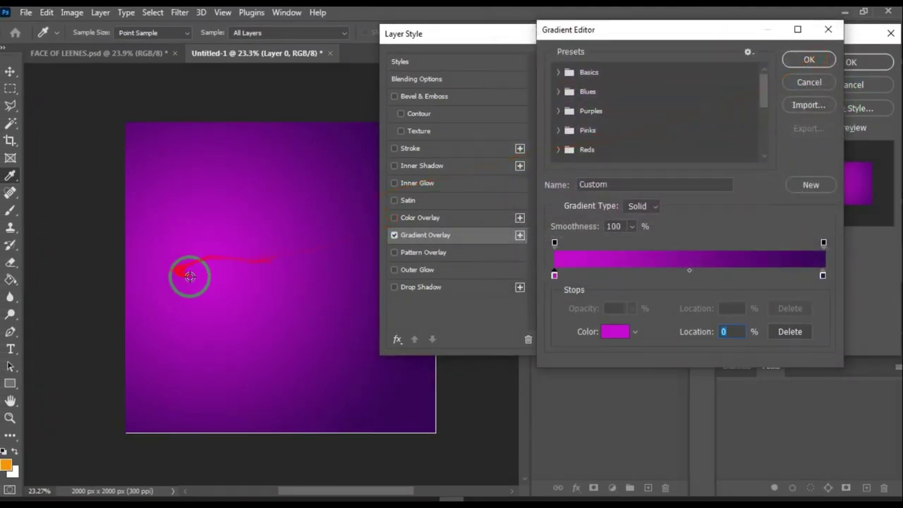
- Use dark purple for the gradient's stop at location 100% and accept the edited gradient
{"action": "left_click", "coordinate": [822, 276]}
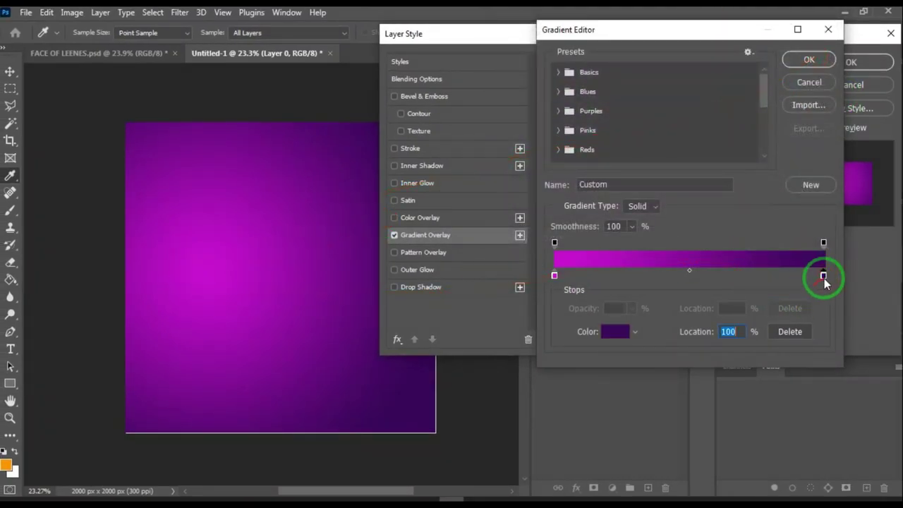
{"action": "double_click", "coordinate": [823, 276]}
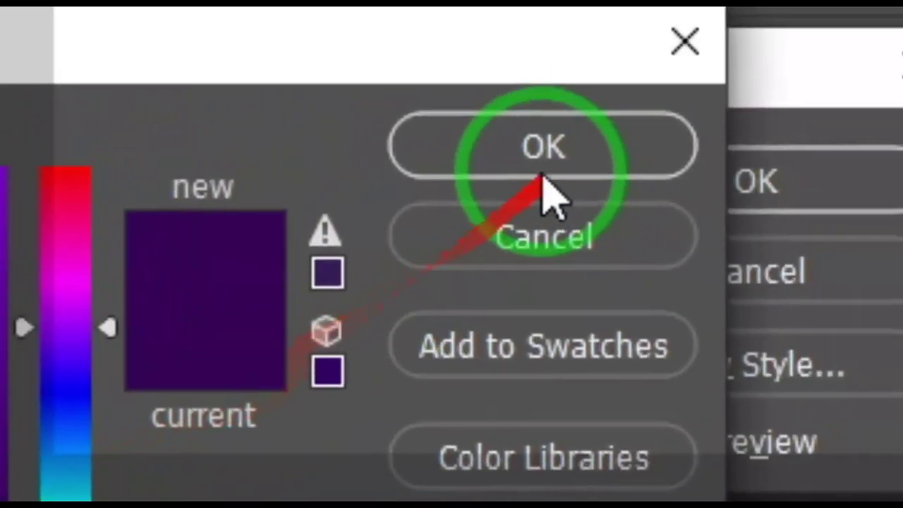
{"action": "left_click", "coordinate": [540, 174]}
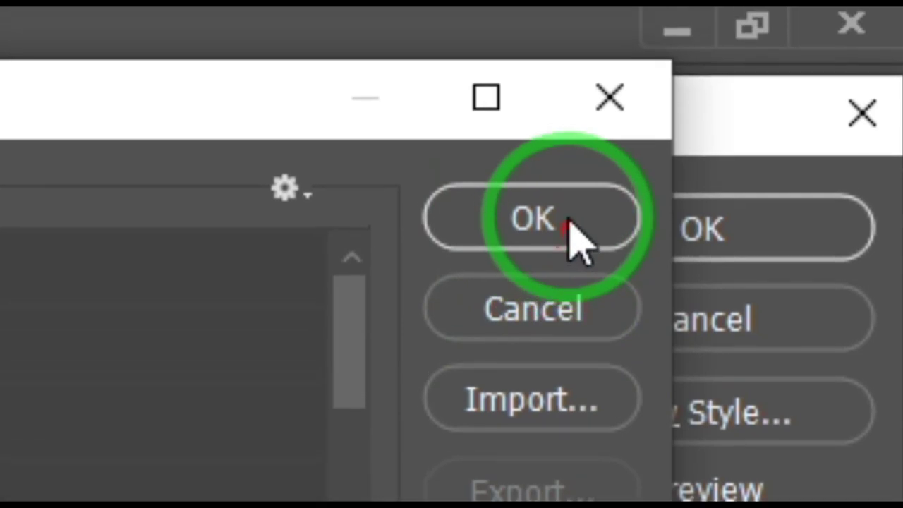
{"action": "left_click", "coordinate": [567, 185]}
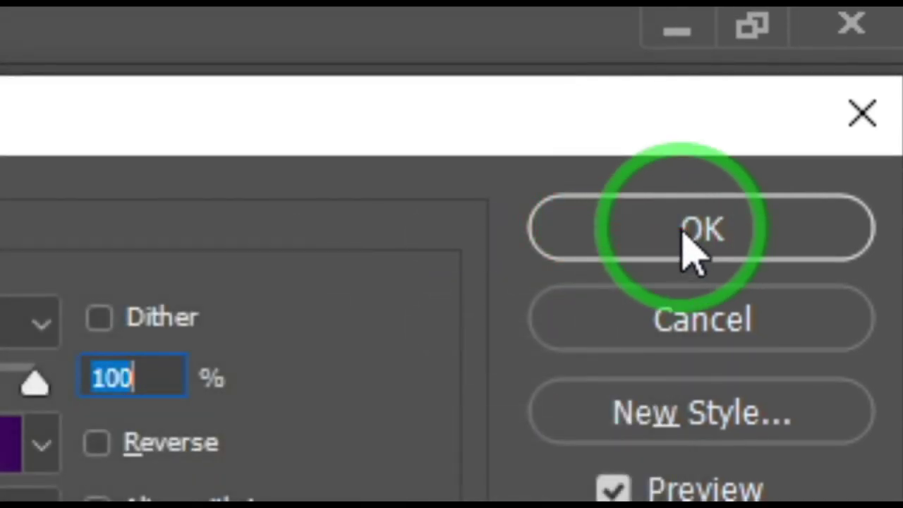
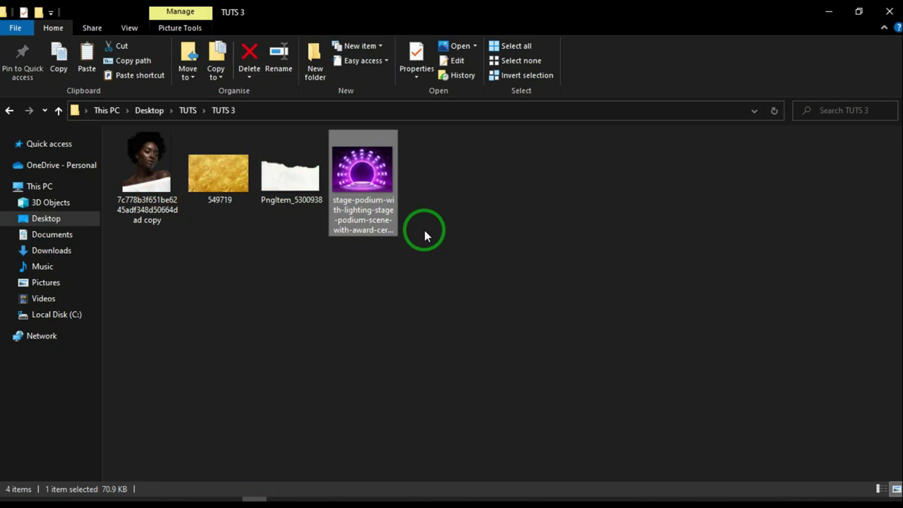
- Place the stage-podium-with-lighting JPG from the TUTS 3 folder into the flyer document
{"action": "left_click_drag", "start_coordinate": [387, 206], "coordinate": [364, 202]}
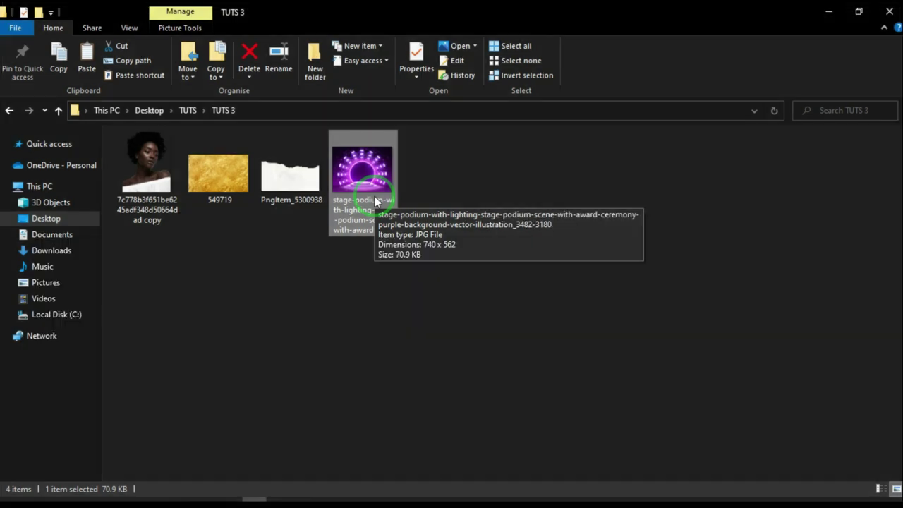
{"action": "left_click_drag", "start_coordinate": [376, 201], "coordinate": [298, 311]}
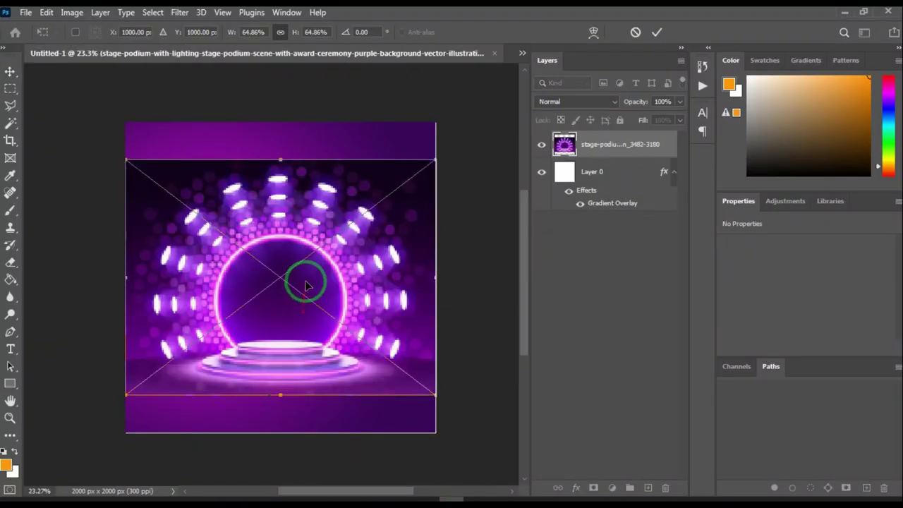
{"action": "scroll", "coordinate": [366, 259], "scroll_direction": "up", "scroll_amount": 1}
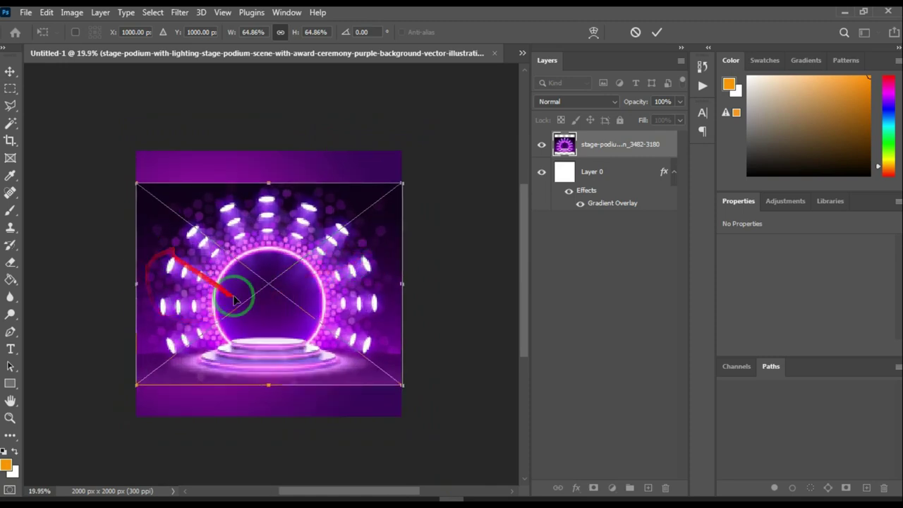
- Scale the placed podium image to about 62%, move it against the canvas's upper edge and past its right edge, and commit the placement
{"action": "left_click_drag", "start_coordinate": [291, 350], "coordinate": [258, 359]}
{"action": "left_click_drag", "start_coordinate": [149, 355], "coordinate": [164, 355]}
{"action": "left_click_drag", "start_coordinate": [355, 288], "coordinate": [358, 289]}
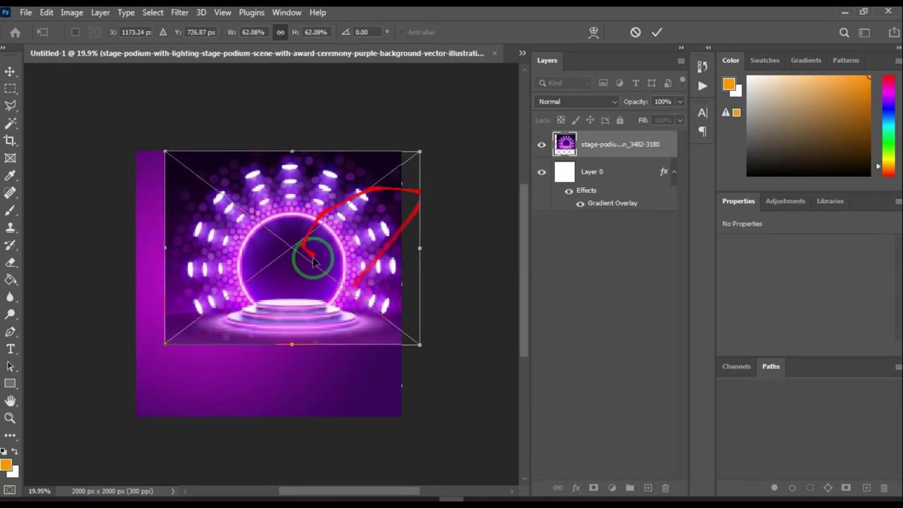
{"action": "scroll", "coordinate": [305, 244], "scroll_direction": "up", "scroll_amount": 1}
{"action": "scroll", "coordinate": [304, 245], "scroll_direction": "up", "scroll_amount": 1}
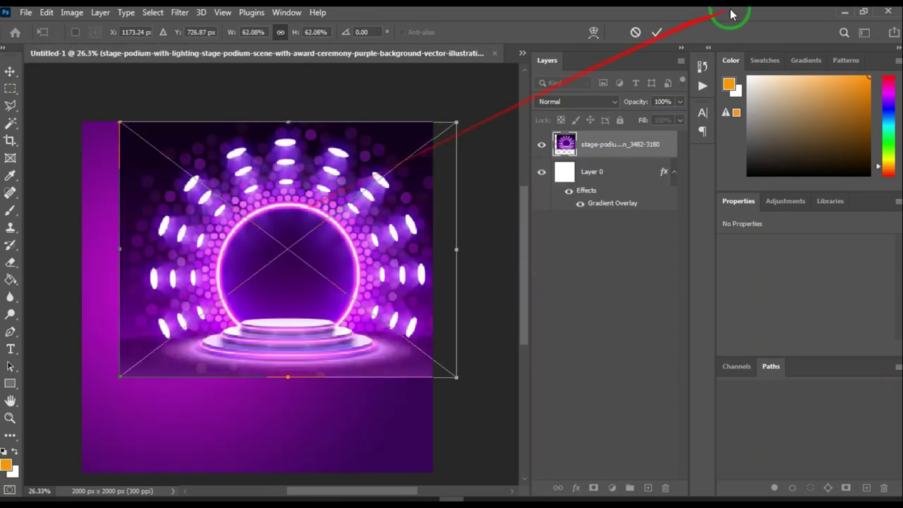
{"action": "left_click", "coordinate": [655, 33]}
{"action": "scroll", "coordinate": [359, 201], "scroll_direction": "down", "scroll_amount": 2}
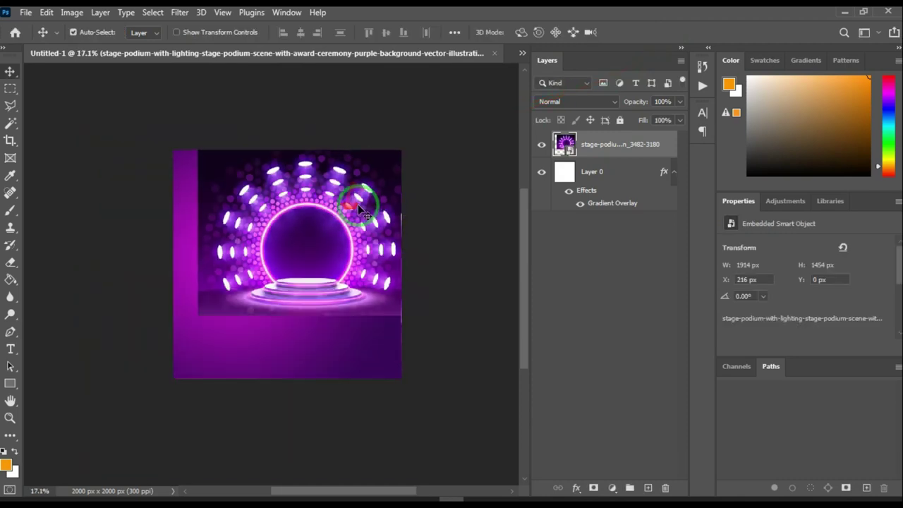
{"action": "scroll", "coordinate": [367, 210], "scroll_direction": "up", "scroll_amount": 3}
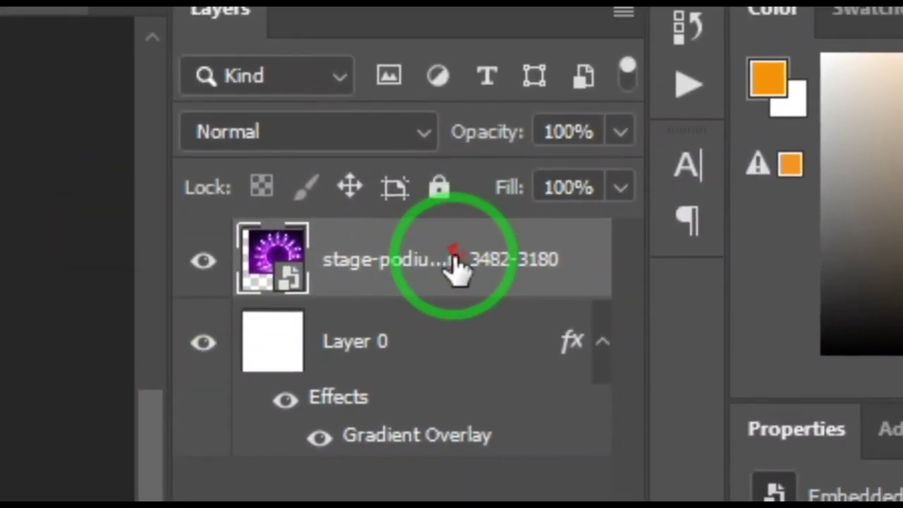
- Set the blend mode of the stage-podium layer to Screen
{"action": "left_click_drag", "start_coordinate": [455, 268], "coordinate": [452, 391]}
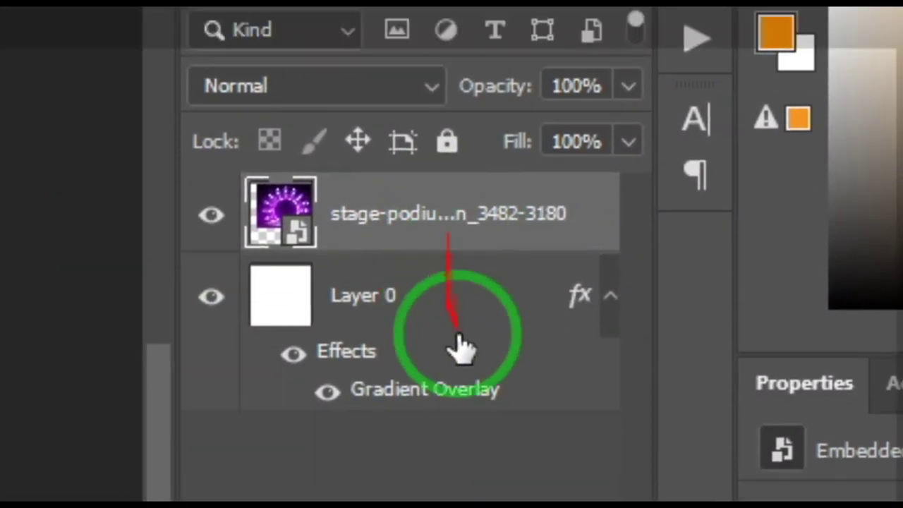
{"action": "left_click_drag", "start_coordinate": [459, 345], "coordinate": [454, 229]}
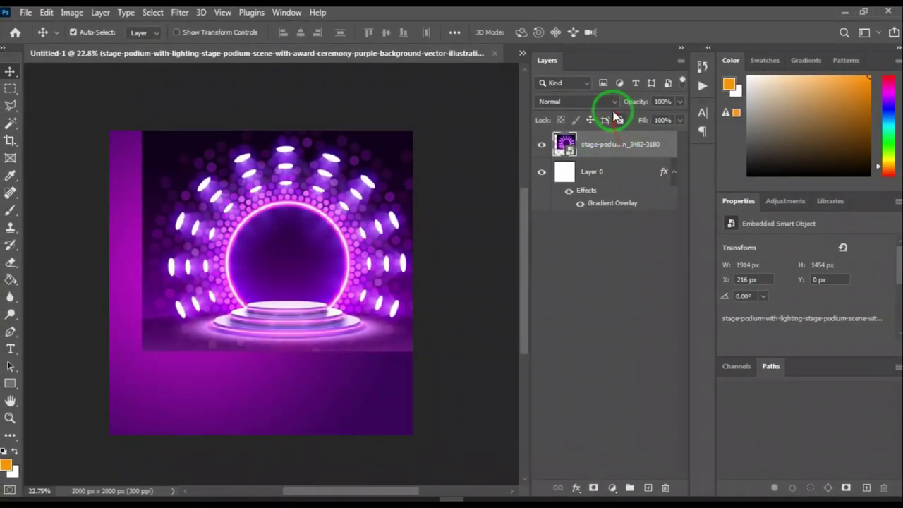
{"action": "left_click", "coordinate": [611, 102]}
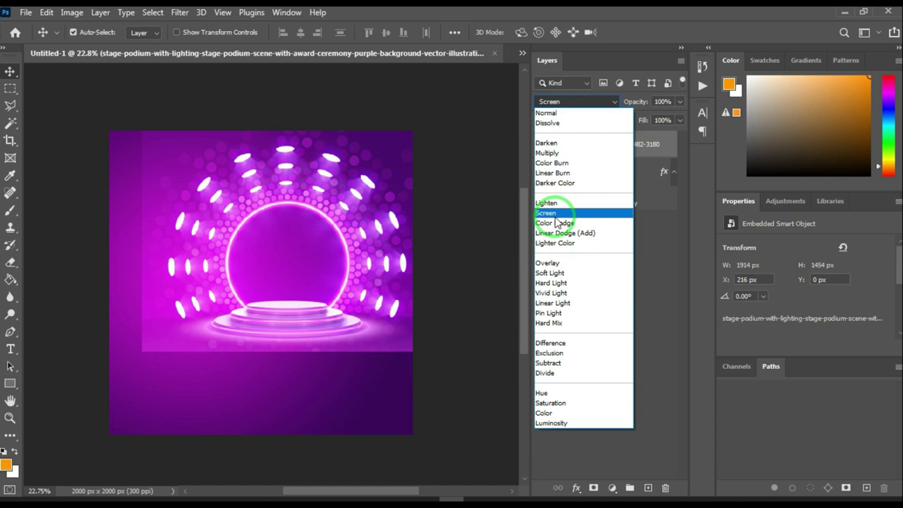
{"action": "left_click", "coordinate": [555, 216]}
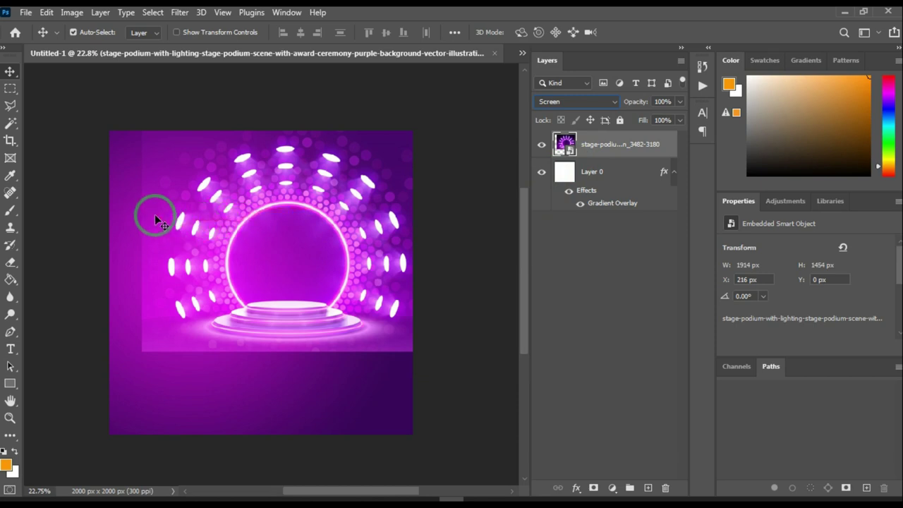
{"action": "scroll", "coordinate": [282, 205], "scroll_direction": "down", "scroll_amount": 1}
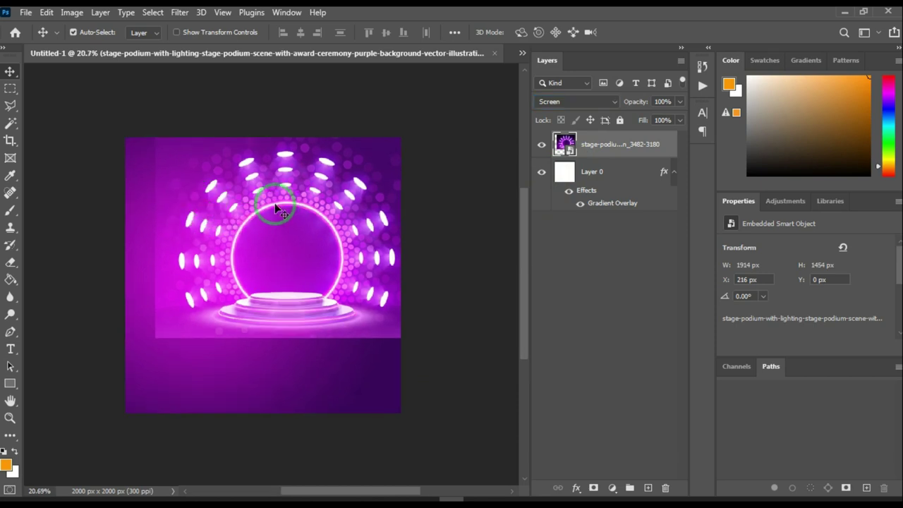
{"action": "scroll", "coordinate": [180, 268], "scroll_direction": "up", "scroll_amount": 2}
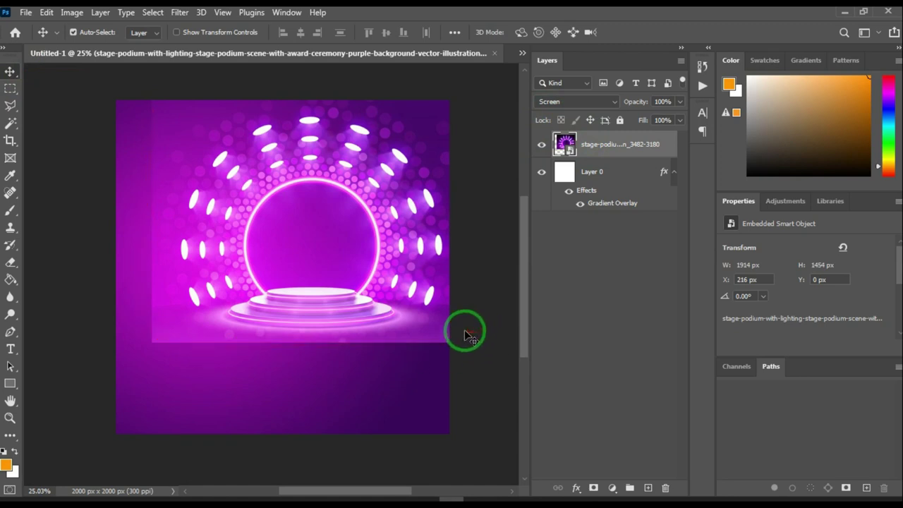
{"action": "left_click", "coordinate": [386, 336]}
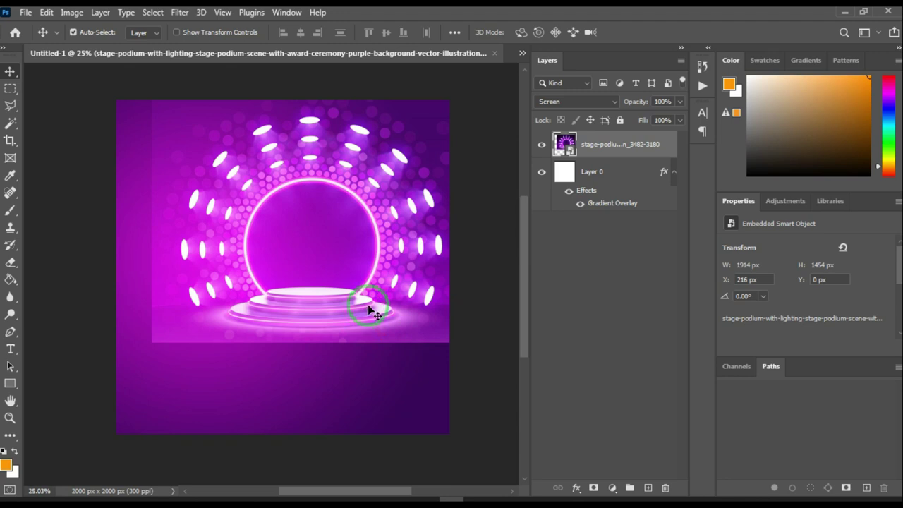
{"action": "left_click", "coordinate": [389, 289]}
{"action": "left_click", "coordinate": [432, 284]}
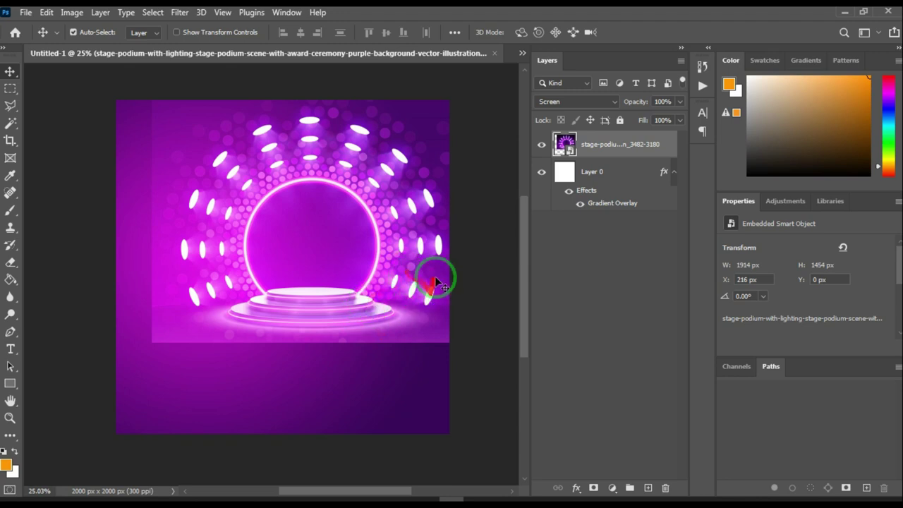
{"action": "left_click", "coordinate": [425, 310]}
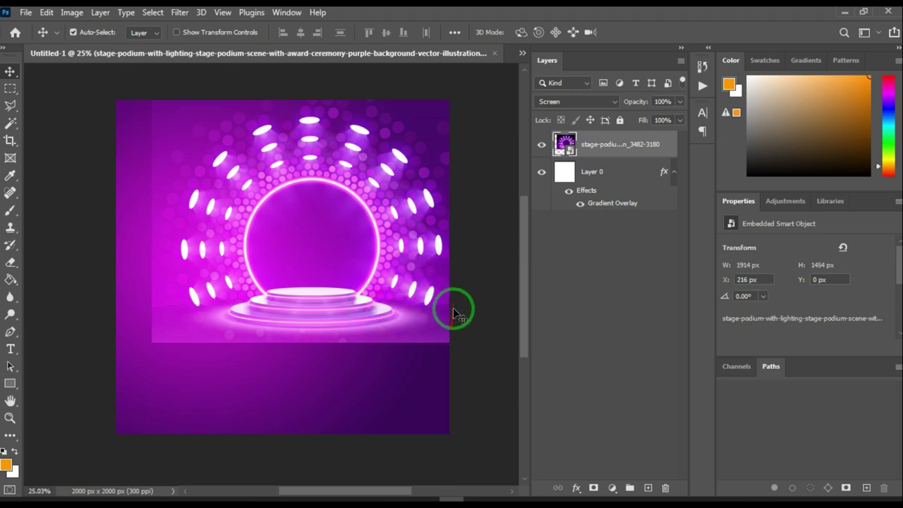
{"action": "left_click", "coordinate": [466, 282]}
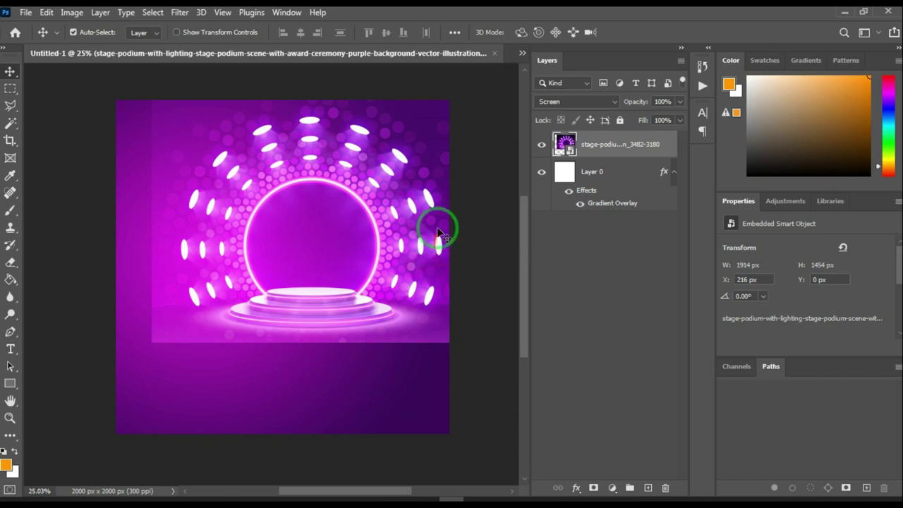
- Add a layer mask to the stage-podium layer and select the Brush tool, checking its size and hardness settings
{"action": "left_click_drag", "start_coordinate": [465, 249], "coordinate": [634, 347]}
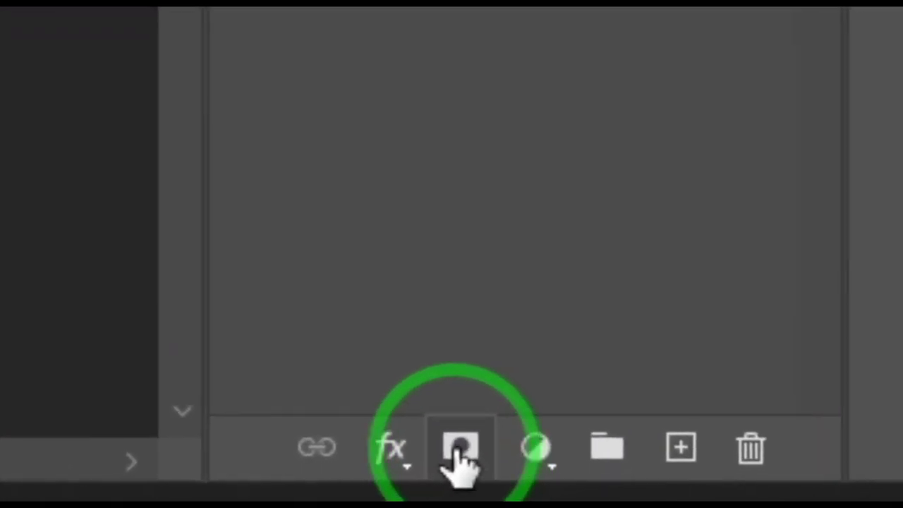
{"action": "left_click", "coordinate": [459, 452]}
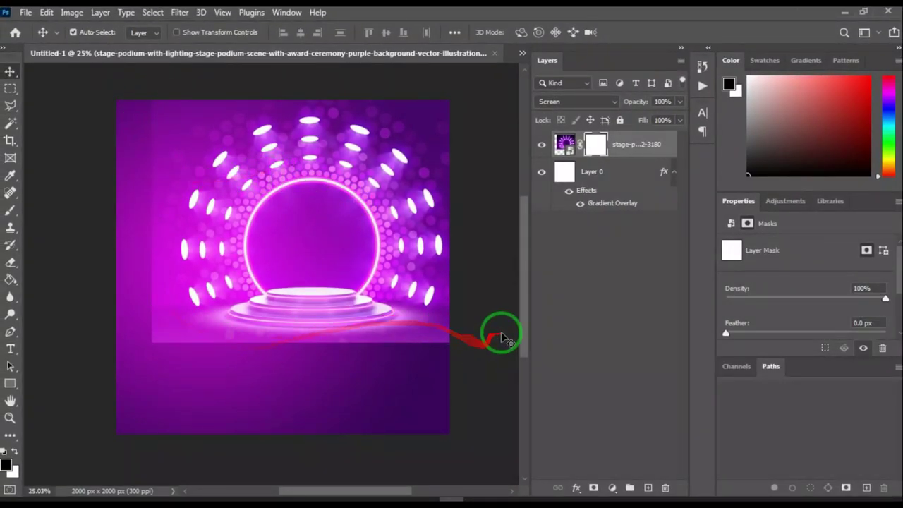
{"action": "left_click", "coordinate": [9, 213]}
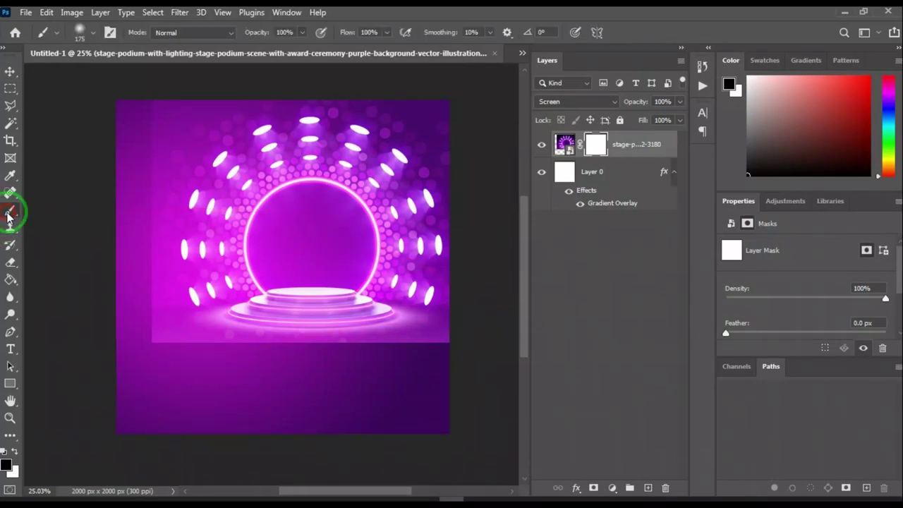
{"action": "left_click", "coordinate": [57, 37]}
{"action": "left_click", "coordinate": [80, 32]}
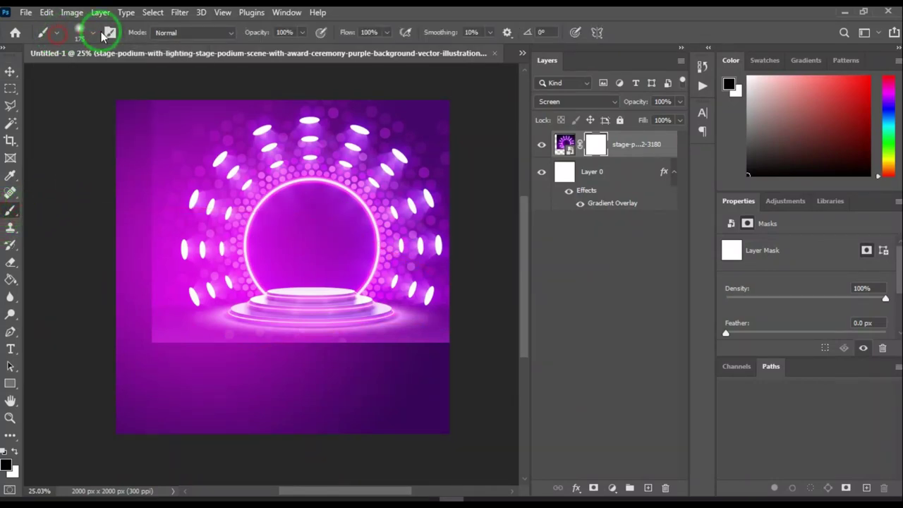
{"action": "left_click", "coordinate": [93, 33]}
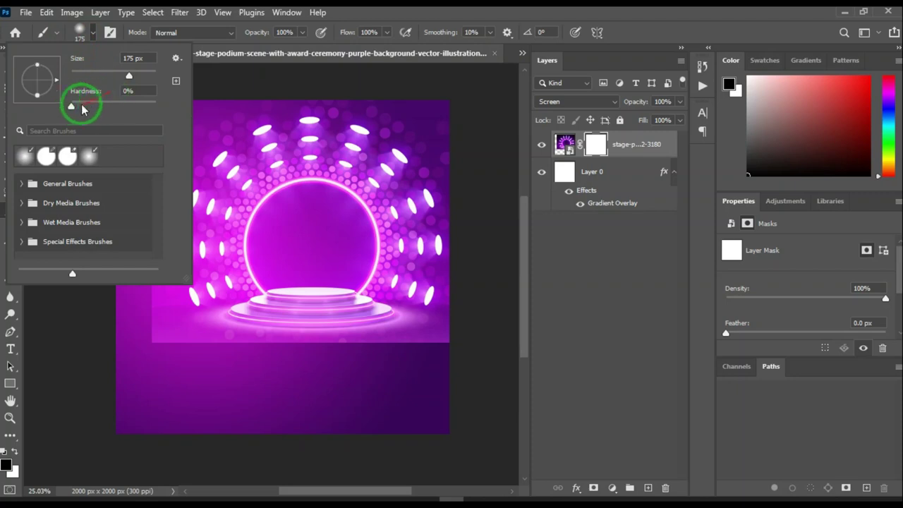
{"action": "left_click", "coordinate": [222, 83]}
- Enlarge the soft brush to 1000 px for painting on the podium layer's mask
{"action": "scroll", "coordinate": [275, 203], "scroll_direction": "down", "scroll_amount": 2}
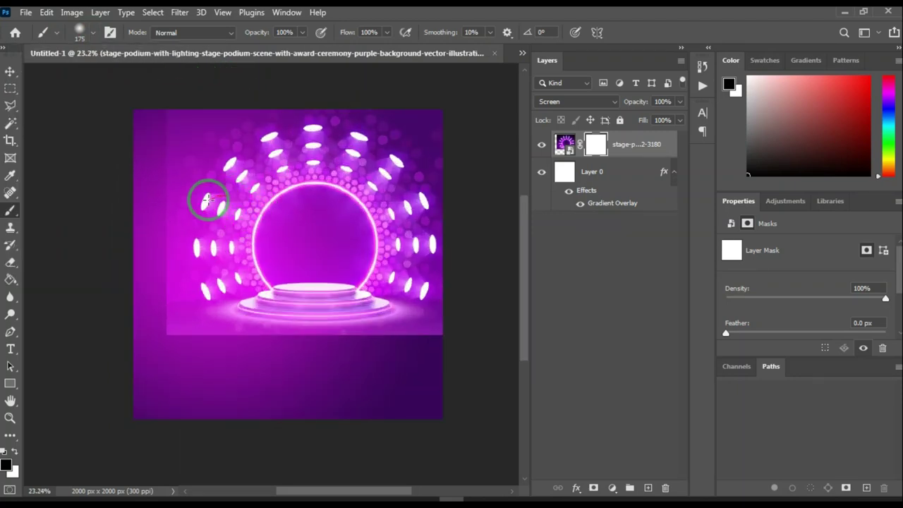
{"action": "scroll", "coordinate": [197, 194], "scroll_direction": "up", "scroll_amount": 3}
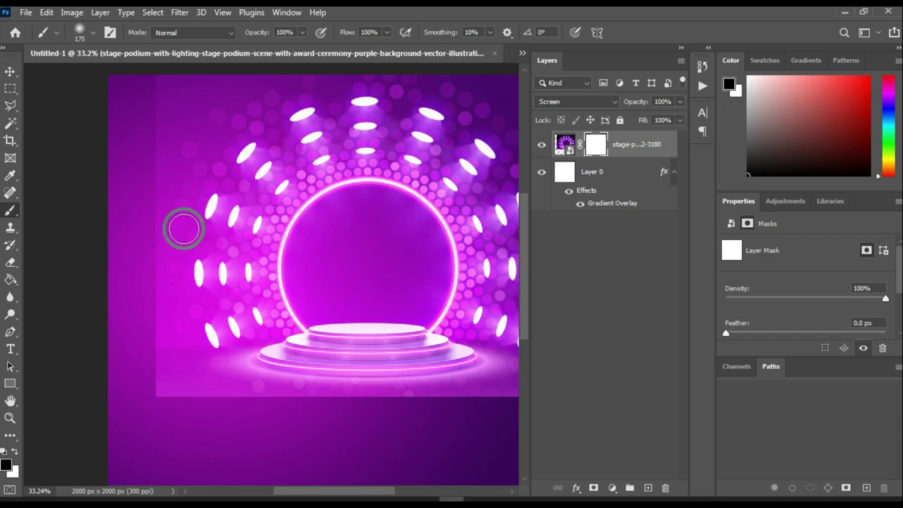
{"action": "mouse_move", "coordinate": [203, 238]}
{"action": "left_mouse_down"}
{"action": "mouse_move", "coordinate": [234, 227]}
{"action": "mouse_move", "coordinate": [232, 206]}
{"action": "mouse_move", "coordinate": [227, 225]}
{"action": "left_mouse_up"}
{"action": "scroll", "coordinate": [227, 224], "scroll_direction": "down", "scroll_amount": 2}
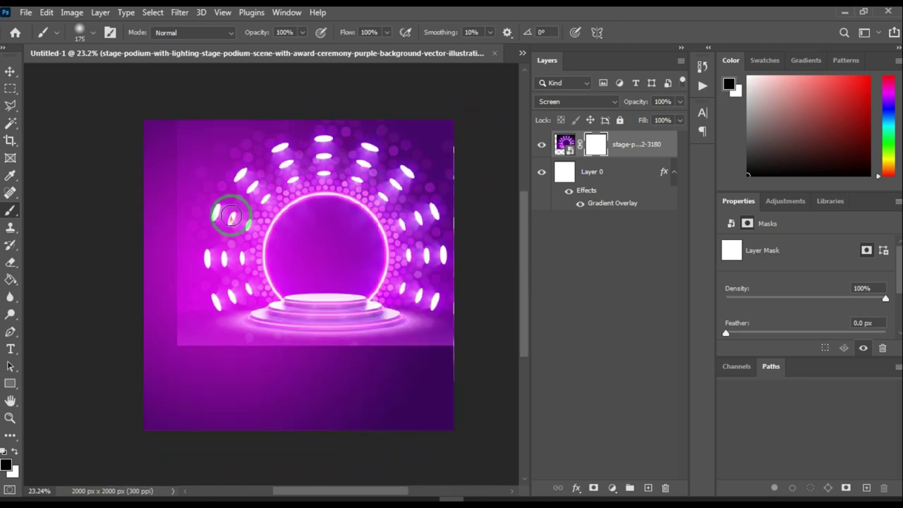
{"action": "scroll", "coordinate": [176, 225], "scroll_direction": "up", "scroll_amount": 2}
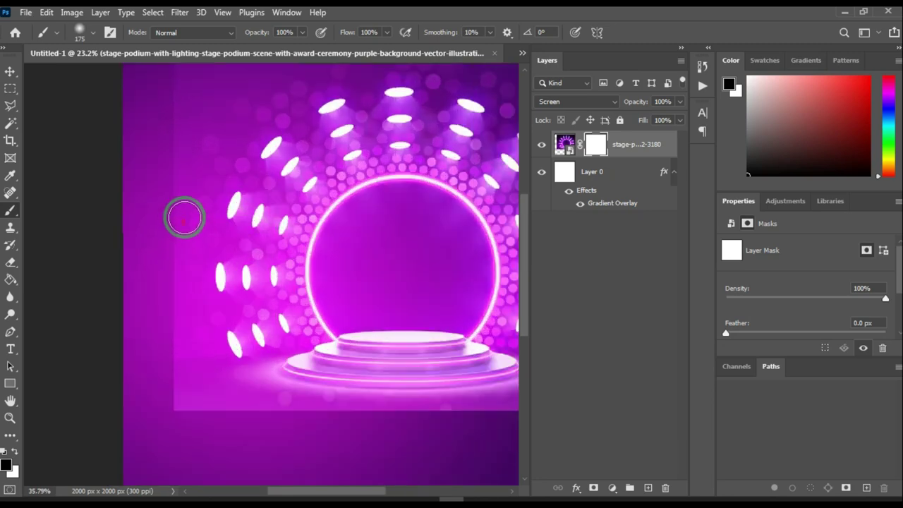
{"action": "scroll", "coordinate": [177, 241], "scroll_direction": "down", "scroll_amount": 2}
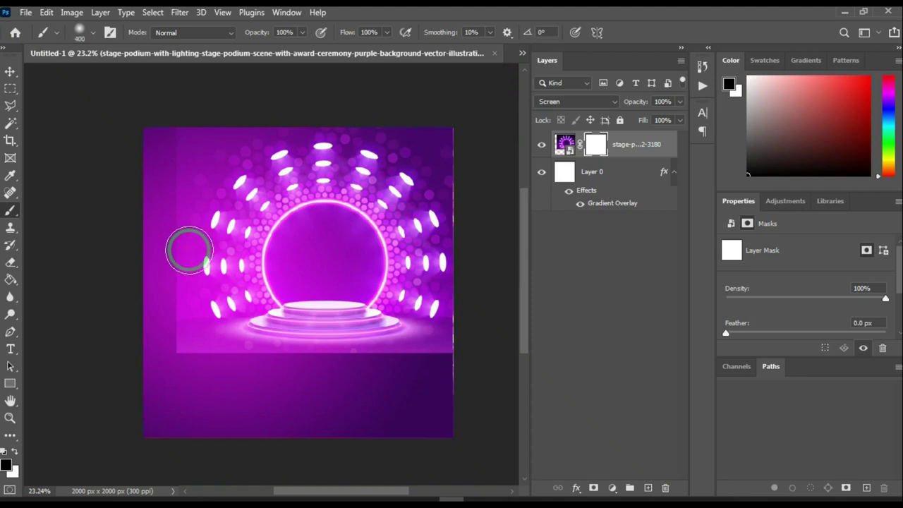
{"action": "key", "text": "bracketright"}
{"action": "key", "text": "bracketright"}
{"action": "key", "text": "bracketright"}
{"action": "key", "text": "bracketright"}
{"action": "key", "text": "bracketleft"}
{"action": "key", "text": "bracketleft"}
{"action": "key", "text": "bracketleft"}
{"action": "key", "text": "bracketleft"}
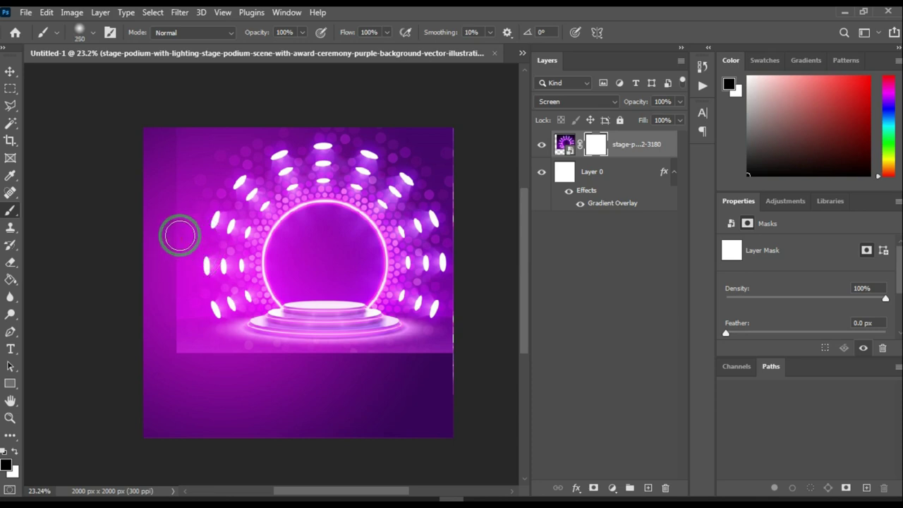
{"action": "key", "text": "bracketright"}
{"action": "key", "text": "bracketright"}
{"action": "key", "text": "bracketright"}
{"action": "key", "text": "bracketright"}
{"action": "key", "text": "bracketright"}
{"action": "key", "text": "bracketright"}
{"action": "key", "text": "bracketright"}
{"action": "key", "text": "bracketright"}
{"action": "key", "text": "bracketright"}
{"action": "key", "text": "bracketright"}
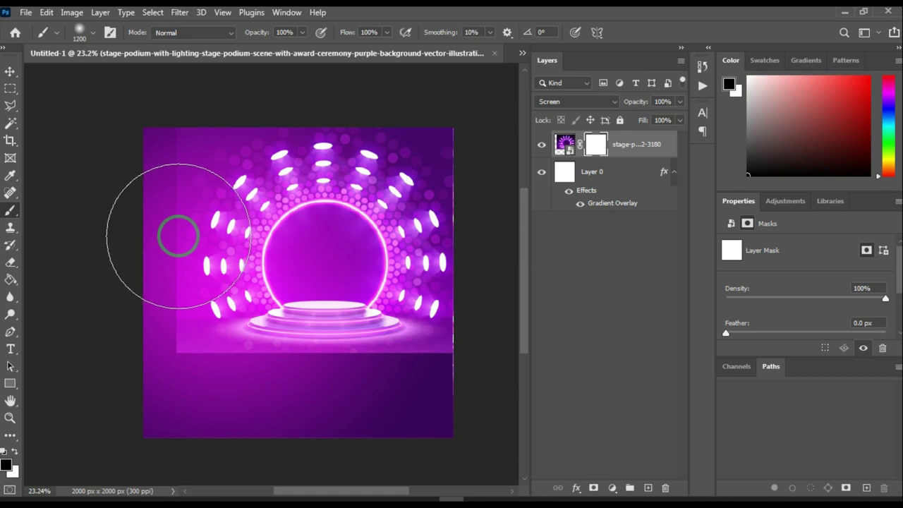
{"action": "key", "text": "bracketleft"}
{"action": "key", "text": "bracketleft"}
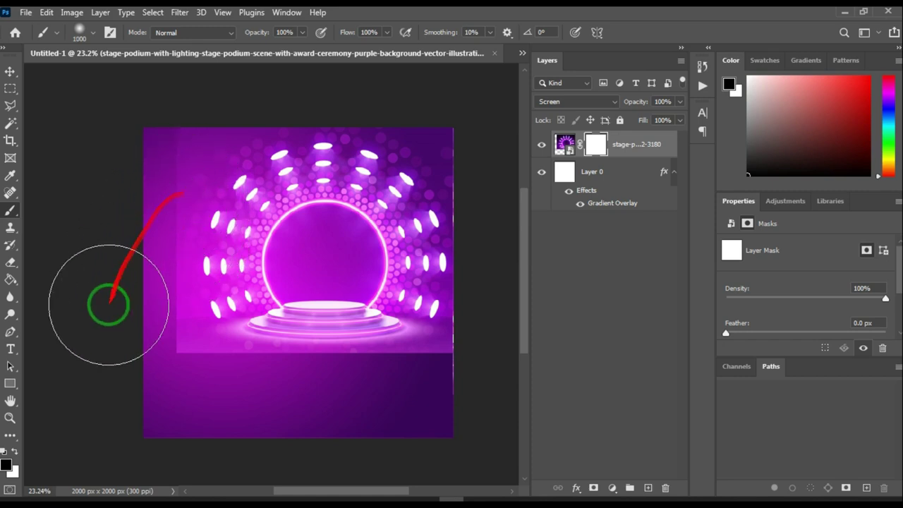
- Paint black on the podium layer's mask along the image's left and bottom edges to blend them into the gradient, and switch to the Move tool
{"action": "left_click", "coordinate": [13, 450]}
{"action": "left_click", "coordinate": [13, 444]}
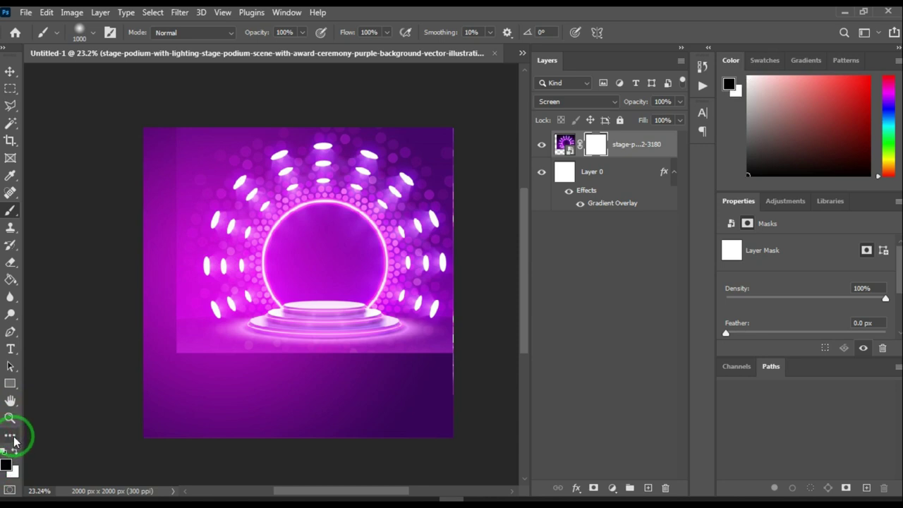
{"action": "left_click", "coordinate": [14, 444]}
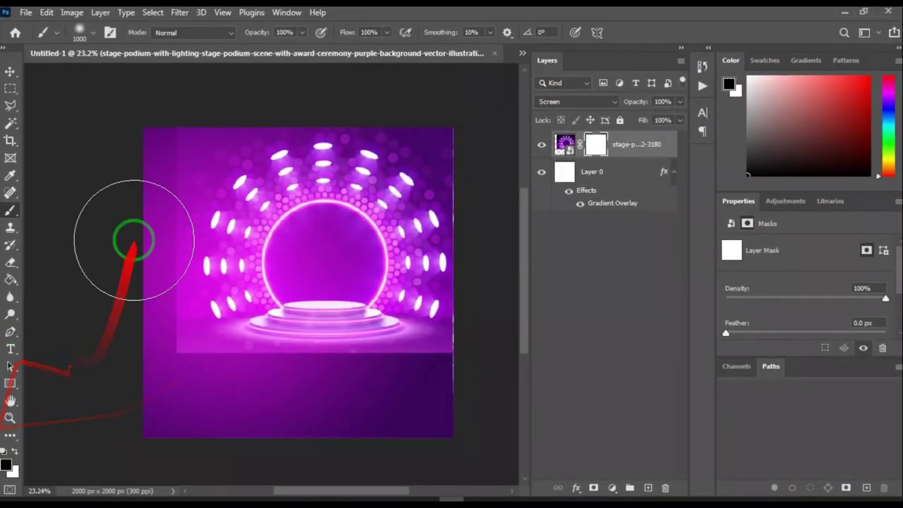
{"action": "mouse_move", "coordinate": [134, 240]}
{"action": "left_mouse_down"}
{"action": "mouse_move", "coordinate": [158, 148]}
{"action": "mouse_move", "coordinate": [151, 141]}
{"action": "mouse_move", "coordinate": [130, 203]}
{"action": "mouse_move", "coordinate": [147, 196]}
{"action": "mouse_move", "coordinate": [163, 209]}
{"action": "mouse_move", "coordinate": [133, 225]}
{"action": "mouse_move", "coordinate": [139, 220]}
{"action": "mouse_move", "coordinate": [128, 221]}
{"action": "mouse_move", "coordinate": [134, 214]}
{"action": "mouse_move", "coordinate": [116, 190]}
{"action": "mouse_move", "coordinate": [129, 207]}
{"action": "mouse_move", "coordinate": [137, 203]}
{"action": "mouse_move", "coordinate": [138, 175]}
{"action": "mouse_move", "coordinate": [143, 196]}
{"action": "mouse_move", "coordinate": [165, 201]}
{"action": "mouse_move", "coordinate": [161, 206]}
{"action": "mouse_move", "coordinate": [166, 176]}
{"action": "mouse_move", "coordinate": [184, 192]}
{"action": "mouse_move", "coordinate": [169, 255]}
{"action": "mouse_move", "coordinate": [175, 171]}
{"action": "mouse_move", "coordinate": [182, 196]}
{"action": "mouse_move", "coordinate": [213, 160]}
{"action": "mouse_move", "coordinate": [186, 176]}
{"action": "mouse_move", "coordinate": [216, 211]}
{"action": "mouse_move", "coordinate": [209, 173]}
{"action": "mouse_move", "coordinate": [240, 155]}
{"action": "mouse_move", "coordinate": [249, 165]}
{"action": "mouse_move", "coordinate": [252, 146]}
{"action": "mouse_move", "coordinate": [224, 155]}
{"action": "mouse_move", "coordinate": [238, 161]}
{"action": "mouse_move", "coordinate": [254, 232]}
{"action": "mouse_move", "coordinate": [228, 133]}
{"action": "mouse_move", "coordinate": [215, 191]}
{"action": "mouse_move", "coordinate": [165, 127]}
{"action": "mouse_move", "coordinate": [136, 220]}
{"action": "mouse_move", "coordinate": [143, 341]}
{"action": "mouse_move", "coordinate": [117, 317]}
{"action": "mouse_move", "coordinate": [205, 405]}
{"action": "mouse_move", "coordinate": [410, 419]}
{"action": "mouse_move", "coordinate": [500, 402]}
{"action": "mouse_move", "coordinate": [524, 186]}
{"action": "mouse_move", "coordinate": [388, 157]}
{"action": "mouse_move", "coordinate": [346, 220]}
{"action": "mouse_move", "coordinate": [369, 141]}
{"action": "mouse_move", "coordinate": [379, 141]}
{"action": "mouse_move", "coordinate": [289, 117]}
{"action": "mouse_move", "coordinate": [275, 170]}
{"action": "mouse_move", "coordinate": [252, 171]}
{"action": "mouse_move", "coordinate": [273, 171]}
{"action": "mouse_move", "coordinate": [262, 153]}
{"action": "mouse_move", "coordinate": [292, 185]}
{"action": "mouse_move", "coordinate": [314, 178]}
{"action": "mouse_move", "coordinate": [340, 207]}
{"action": "mouse_move", "coordinate": [318, 232]}
{"action": "mouse_move", "coordinate": [333, 240]}
{"action": "mouse_move", "coordinate": [318, 205]}
{"action": "mouse_move", "coordinate": [253, 166]}
{"action": "left_mouse_up"}
{"action": "key", "text": "x"}
{"action": "key", "text": "x"}
{"action": "scroll", "coordinate": [395, 169], "scroll_direction": "down", "scroll_amount": 3}
{"action": "scroll", "coordinate": [368, 141], "scroll_direction": "up", "scroll_amount": 1}
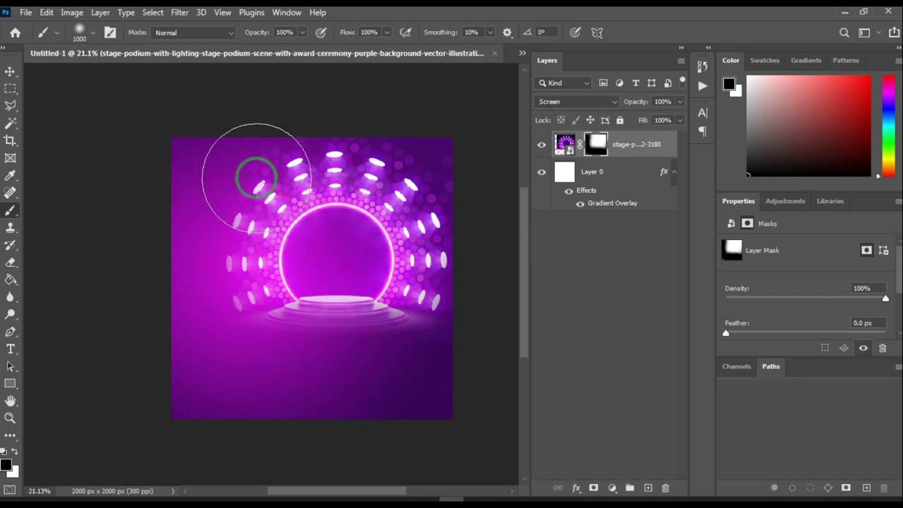
{"action": "left_click", "coordinate": [8, 73]}
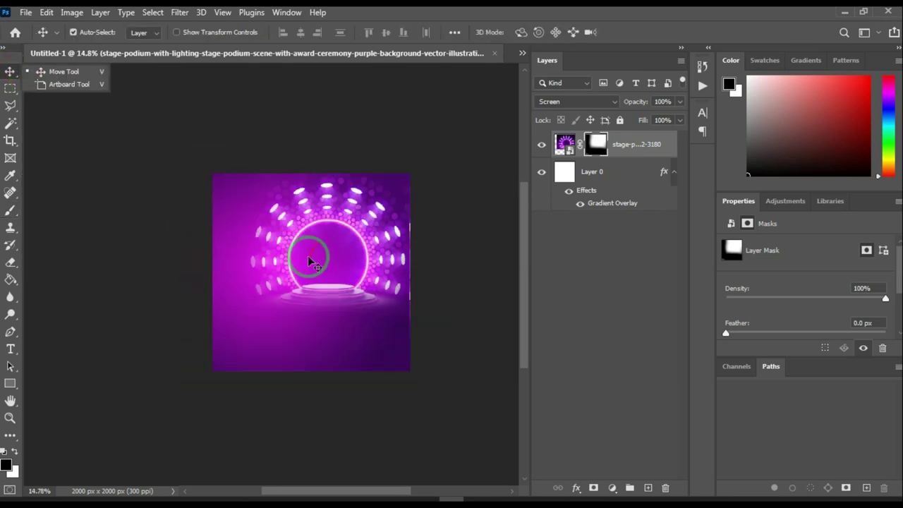
- Place the woman's portrait image from the TUTS 3 folder into the document and shift it horizontally to about X 1198.86 px
{"action": "scroll", "coordinate": [307, 255], "scroll_direction": "up", "scroll_amount": 3}
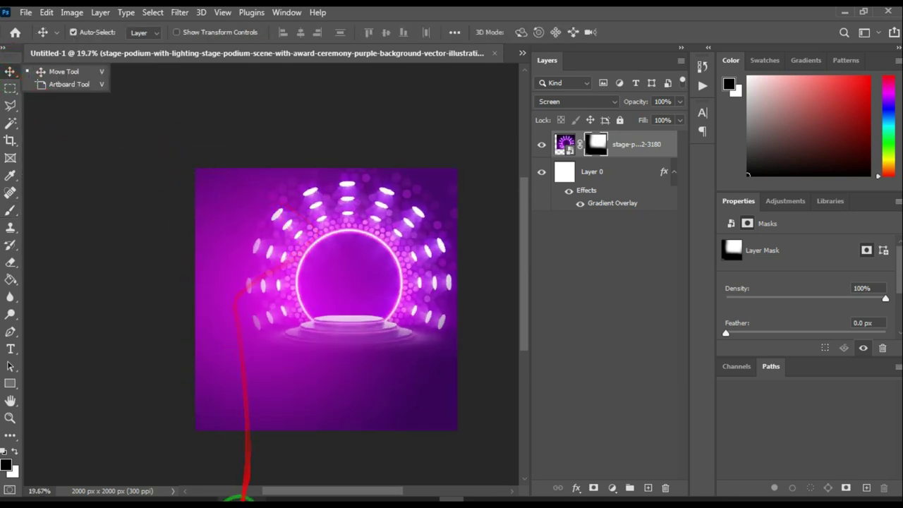
{"action": "left_click", "coordinate": [258, 497]}
{"action": "left_click", "coordinate": [135, 175]}
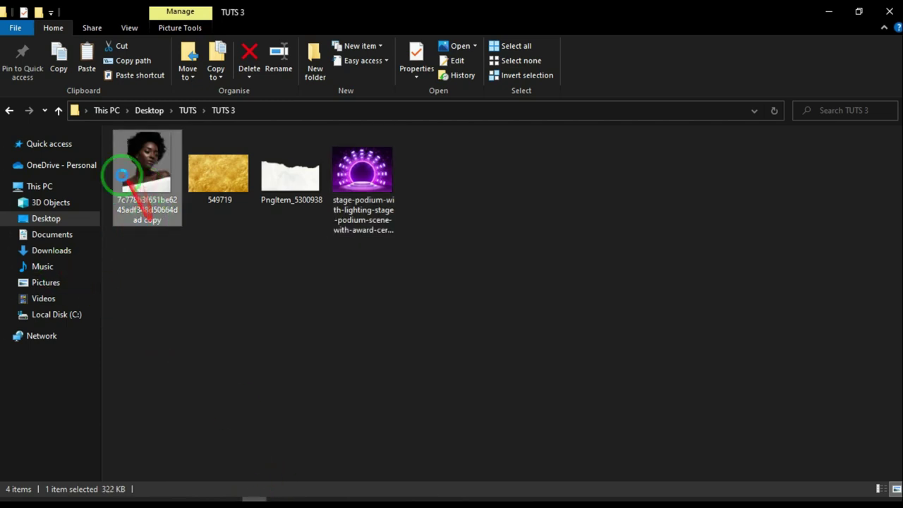
{"action": "left_click_drag", "start_coordinate": [147, 201], "coordinate": [346, 288]}
{"action": "scroll", "coordinate": [343, 246], "scroll_direction": "up", "scroll_amount": 1}
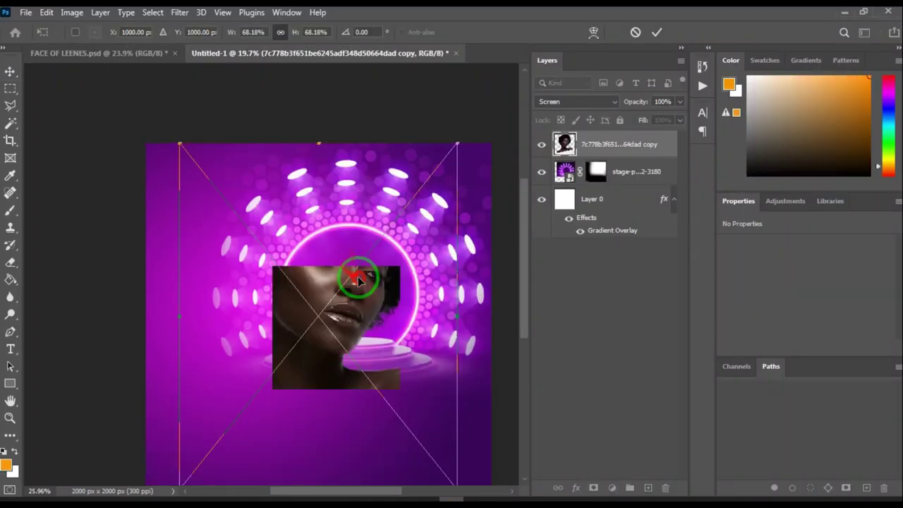
{"action": "left_click_drag", "start_coordinate": [363, 212], "coordinate": [379, 258]}
- Scale the placed portrait proportionally to about 52.31%, keeping its top edge aligned with the canvas, and commit the transform
{"action": "scroll", "coordinate": [379, 259], "scroll_direction": "down", "scroll_amount": 2}
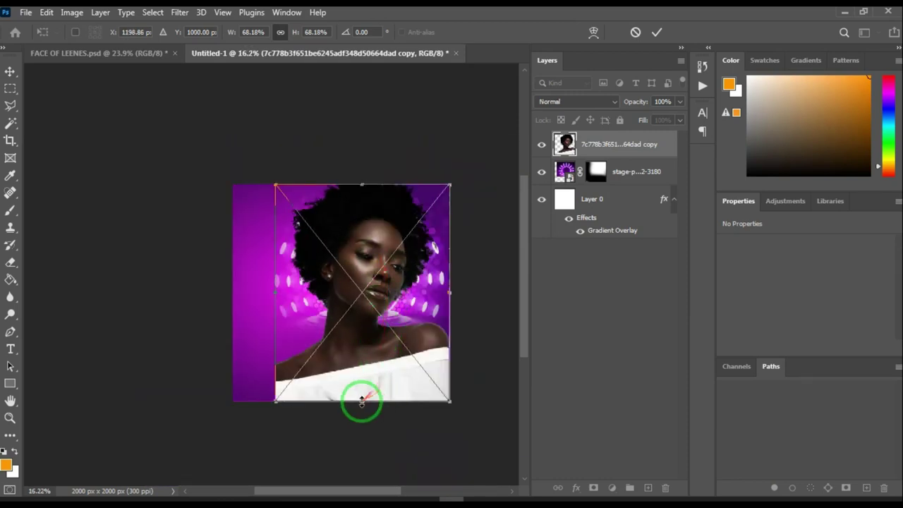
{"action": "left_click_drag", "start_coordinate": [361, 399], "coordinate": [368, 356]}
{"action": "scroll", "coordinate": [372, 265], "scroll_direction": "up", "scroll_amount": 3}
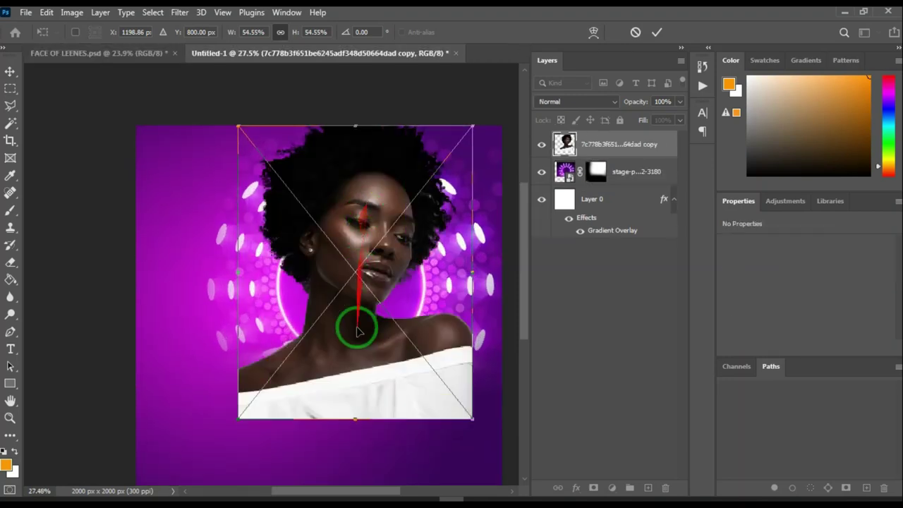
{"action": "left_click_drag", "start_coordinate": [354, 418], "coordinate": [356, 406]}
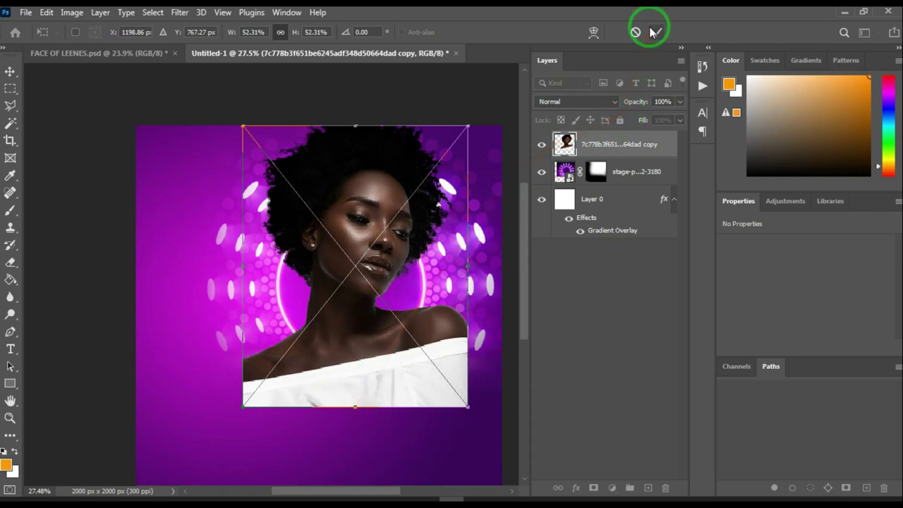
{"action": "left_click", "coordinate": [655, 32]}
- Add a layer mask to the portrait layer and set up the Brush tool at 600 px
{"action": "scroll", "coordinate": [363, 242], "scroll_direction": "down", "scroll_amount": 3}
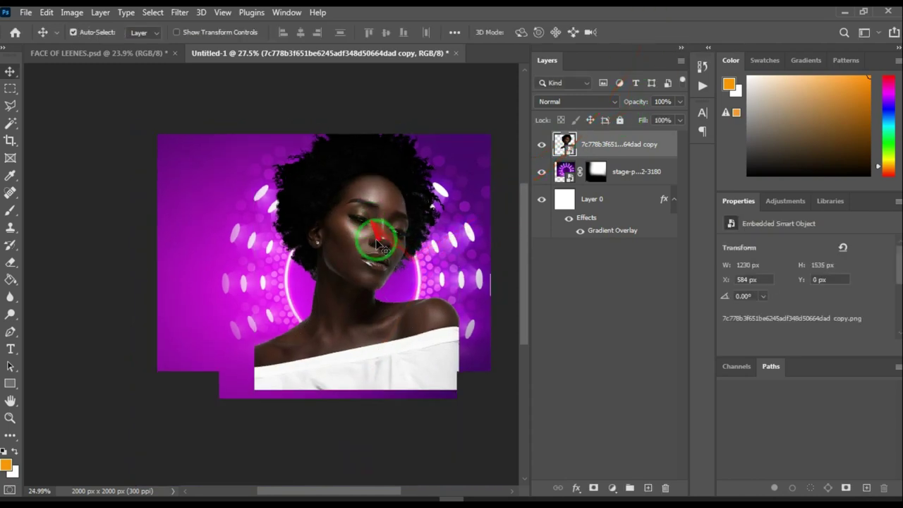
{"action": "scroll", "coordinate": [376, 261], "scroll_direction": "up", "scroll_amount": 2}
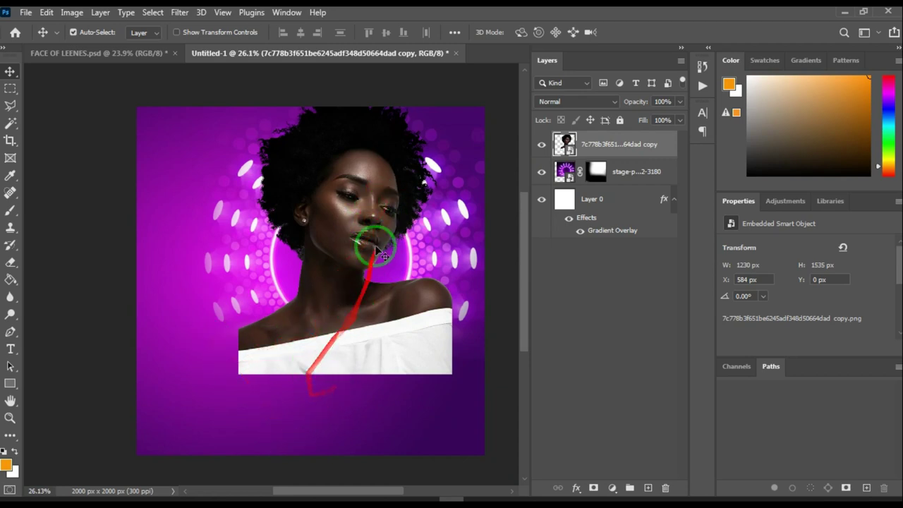
{"action": "scroll", "coordinate": [381, 240], "scroll_direction": "down", "scroll_amount": 2}
{"action": "scroll", "coordinate": [336, 190], "scroll_direction": "up", "scroll_amount": 2}
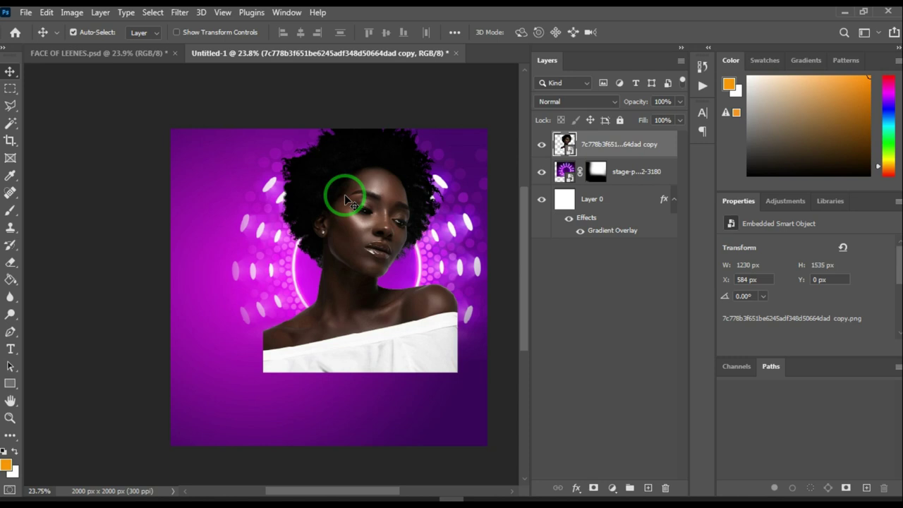
{"action": "left_click", "coordinate": [592, 488]}
{"action": "left_click", "coordinate": [7, 215]}
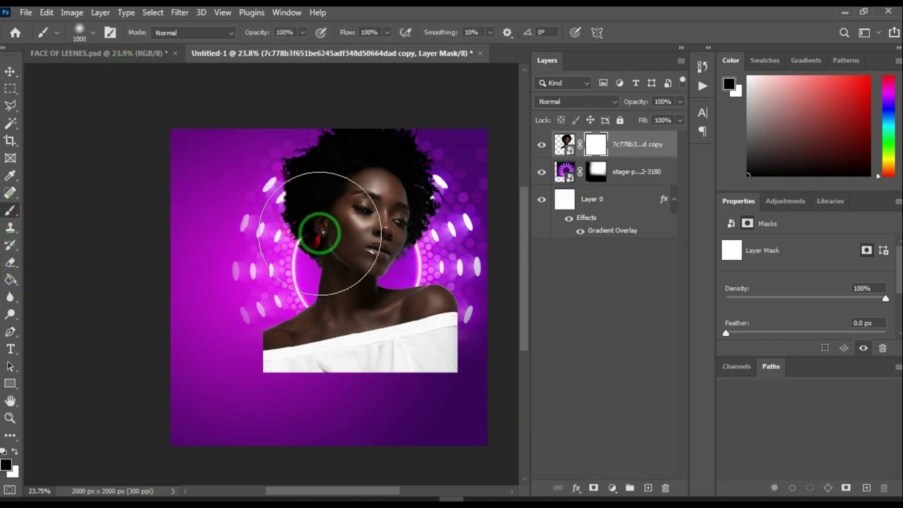
{"action": "key", "text": "bracketleft"}
{"action": "key", "text": "bracketleft"}
{"action": "key", "text": "bracketleft"}
{"action": "key", "text": "bracketleft"}
{"action": "key", "text": "bracketleft"}
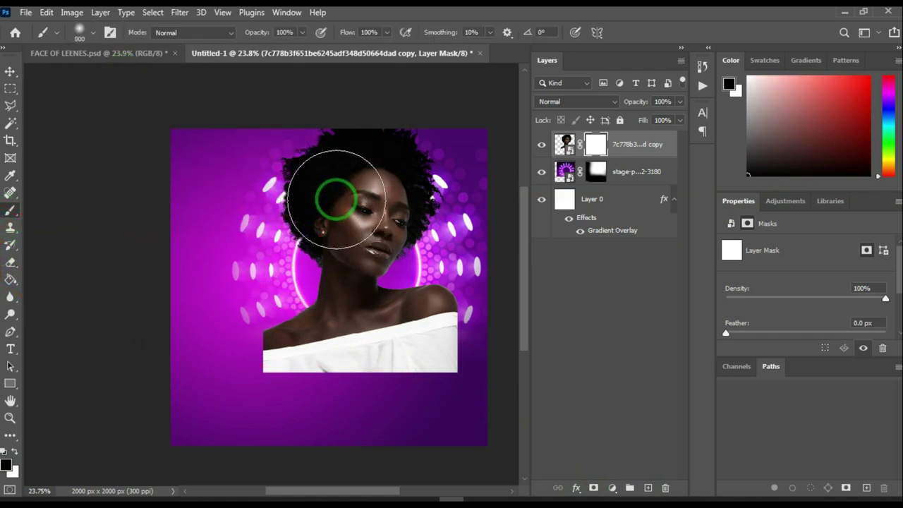
{"action": "key", "text": "bracketright"}
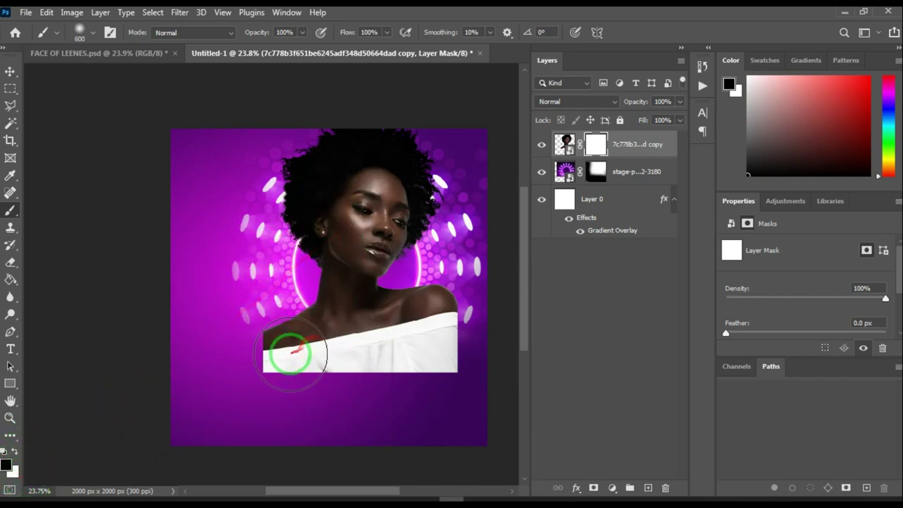
- Paint black on the portrait's mask along the white dress's lower edge, enlarging the brush to 900 px, and switch to the Move tool
{"action": "mouse_move", "coordinate": [291, 353]}
{"action": "left_mouse_down"}
{"action": "mouse_move", "coordinate": [238, 333]}
{"action": "mouse_move", "coordinate": [284, 407]}
{"action": "mouse_move", "coordinate": [218, 346]}
{"action": "mouse_move", "coordinate": [270, 384]}
{"action": "mouse_move", "coordinate": [190, 349]}
{"action": "mouse_move", "coordinate": [482, 405]}
{"action": "mouse_move", "coordinate": [217, 404]}
{"action": "mouse_move", "coordinate": [422, 405]}
{"action": "mouse_move", "coordinate": [494, 382]}
{"action": "mouse_move", "coordinate": [493, 390]}
{"action": "mouse_move", "coordinate": [489, 371]}
{"action": "mouse_move", "coordinate": [443, 392]}
{"action": "mouse_move", "coordinate": [469, 362]}
{"action": "mouse_move", "coordinate": [242, 450]}
{"action": "mouse_move", "coordinate": [468, 378]}
{"action": "mouse_move", "coordinate": [410, 414]}
{"action": "mouse_move", "coordinate": [303, 438]}
{"action": "mouse_move", "coordinate": [398, 305]}
{"action": "mouse_move", "coordinate": [391, 277]}
{"action": "mouse_move", "coordinate": [415, 257]}
{"action": "mouse_move", "coordinate": [392, 257]}
{"action": "mouse_move", "coordinate": [392, 268]}
{"action": "mouse_move", "coordinate": [374, 237]}
{"action": "mouse_move", "coordinate": [386, 259]}
{"action": "mouse_move", "coordinate": [304, 260]}
{"action": "mouse_move", "coordinate": [393, 246]}
{"action": "mouse_move", "coordinate": [422, 251]}
{"action": "mouse_move", "coordinate": [422, 259]}
{"action": "mouse_move", "coordinate": [399, 261]}
{"action": "mouse_move", "coordinate": [427, 252]}
{"action": "mouse_move", "coordinate": [397, 262]}
{"action": "left_mouse_up"}
{"action": "key", "text": "bracketright"}
{"action": "key", "text": "bracketright"}
{"action": "key", "text": "bracketright"}
{"action": "key", "text": "x"}
{"action": "key", "text": "x"}
{"action": "mouse_move", "coordinate": [413, 321]}
{"action": "left_mouse_down"}
{"action": "mouse_move", "coordinate": [430, 363]}
{"action": "mouse_move", "coordinate": [470, 391]}
{"action": "mouse_move", "coordinate": [443, 419]}
{"action": "mouse_move", "coordinate": [444, 440]}
{"action": "mouse_move", "coordinate": [458, 403]}
{"action": "mouse_move", "coordinate": [427, 367]}
{"action": "left_mouse_up"}
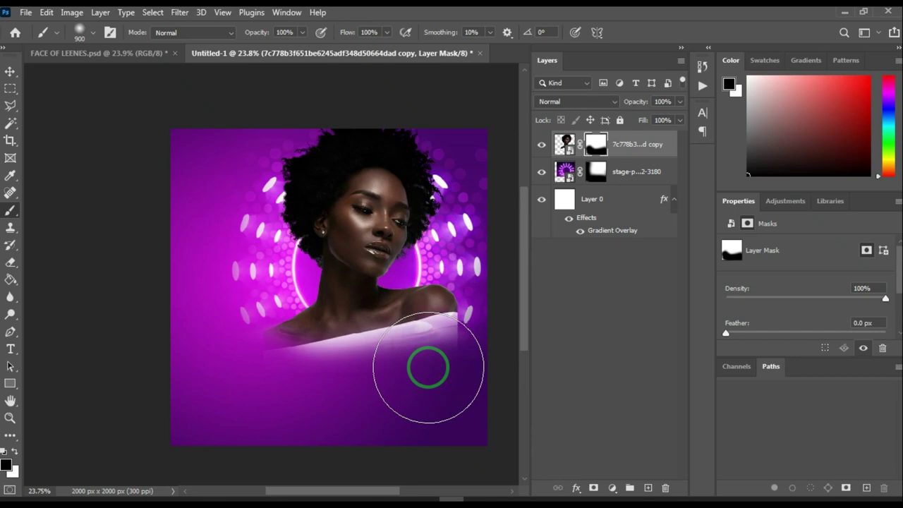
{"action": "left_click", "coordinate": [10, 71]}
- Examine how the portrait's faded lower edge and hair outline blend into the purple stage background
{"action": "scroll", "coordinate": [328, 162], "scroll_direction": "down", "scroll_amount": 1}
{"action": "scroll", "coordinate": [339, 145], "scroll_direction": "up", "scroll_amount": 1}
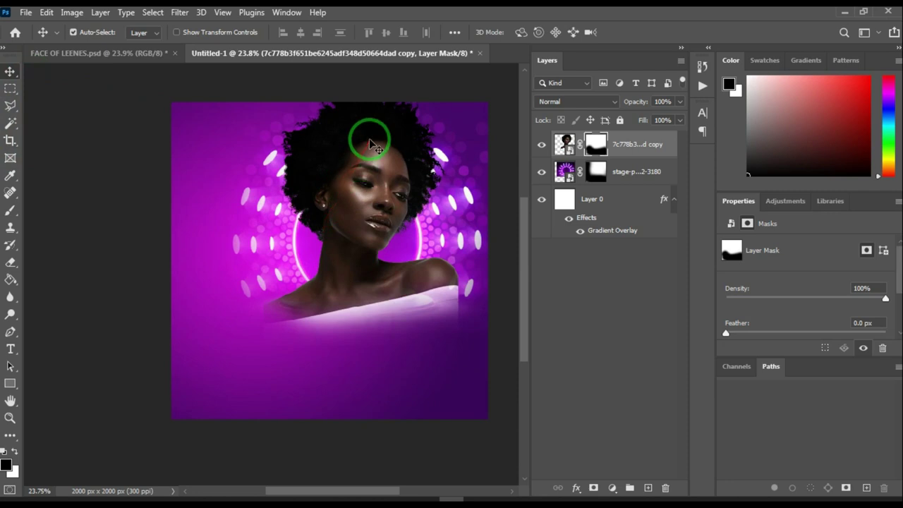
{"action": "scroll", "coordinate": [359, 175], "scroll_direction": "up", "scroll_amount": 1}
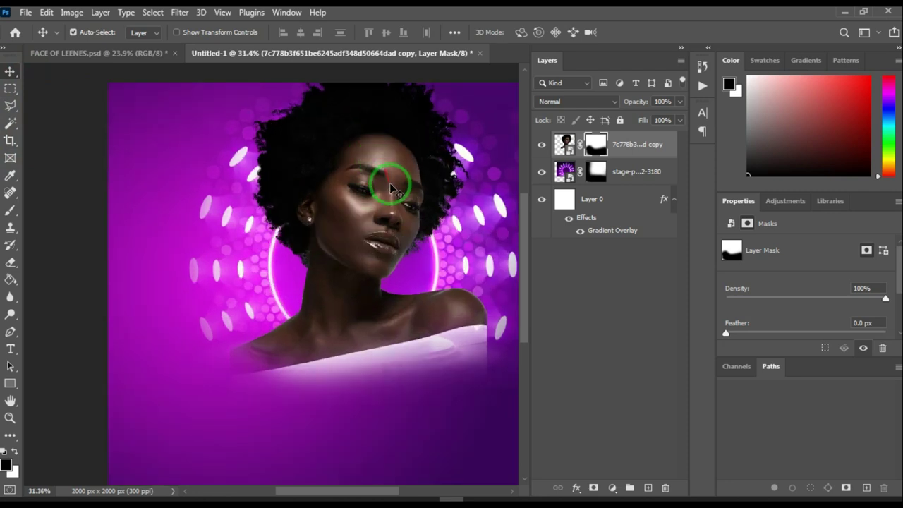
{"action": "scroll", "coordinate": [413, 212], "scroll_direction": "down", "scroll_amount": 1}
{"action": "scroll", "coordinate": [413, 211], "scroll_direction": "up", "scroll_amount": 1}
{"action": "left_click_drag", "start_coordinate": [343, 182], "coordinate": [146, 283]}
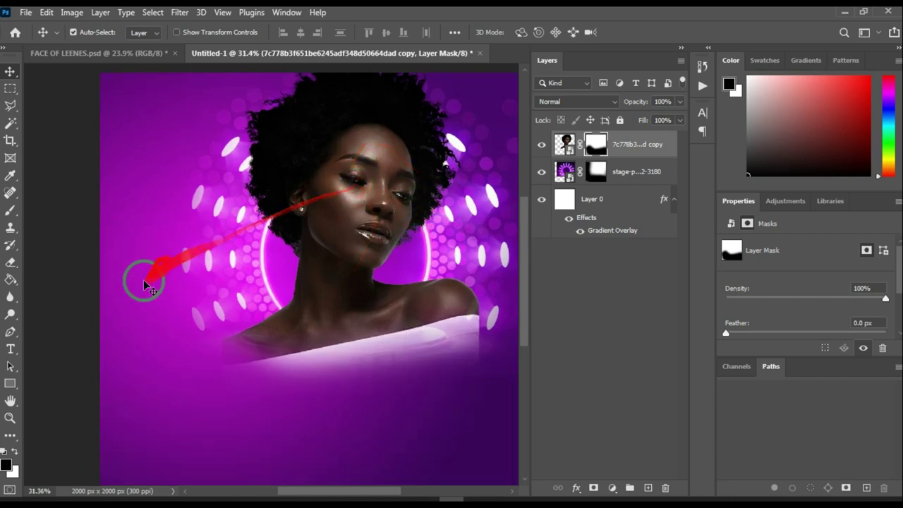
{"action": "scroll", "coordinate": [342, 256], "scroll_direction": "down", "scroll_amount": 1}
{"action": "scroll", "coordinate": [423, 219], "scroll_direction": "up", "scroll_amount": 1}
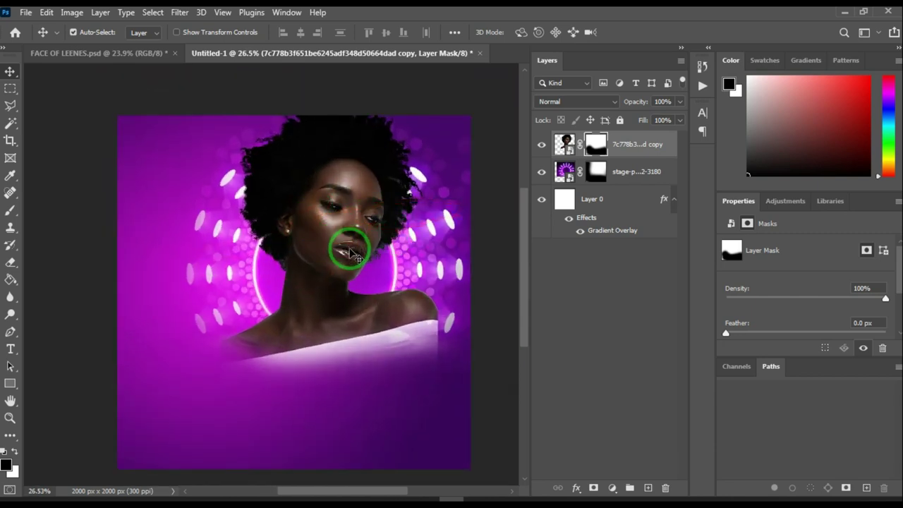
{"action": "key", "text": "ctrl"}
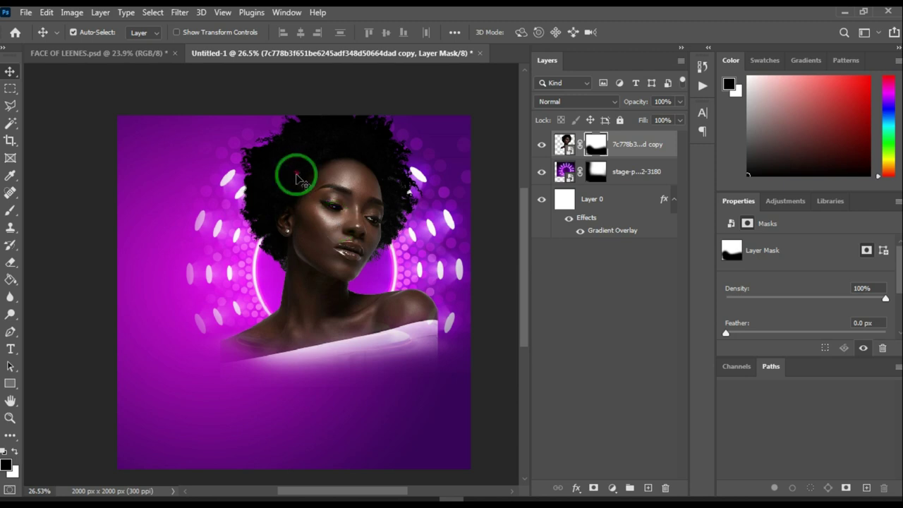
{"action": "scroll", "coordinate": [339, 225], "scroll_direction": "up", "scroll_amount": 2}
{"action": "scroll", "coordinate": [355, 224], "scroll_direction": "down", "scroll_amount": 2}
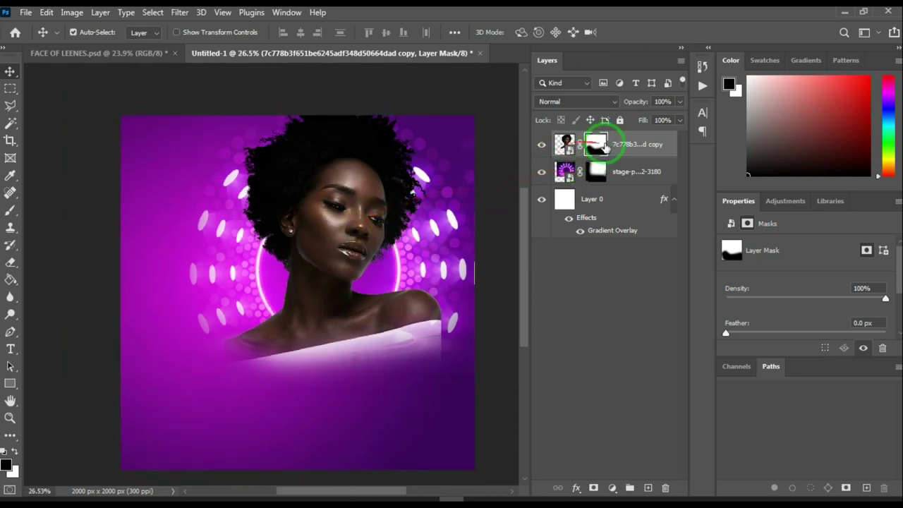
- Rasterize the portrait smart object layer while keeping its layer mask
{"action": "left_click_drag", "start_coordinate": [617, 149], "coordinate": [548, 161]}
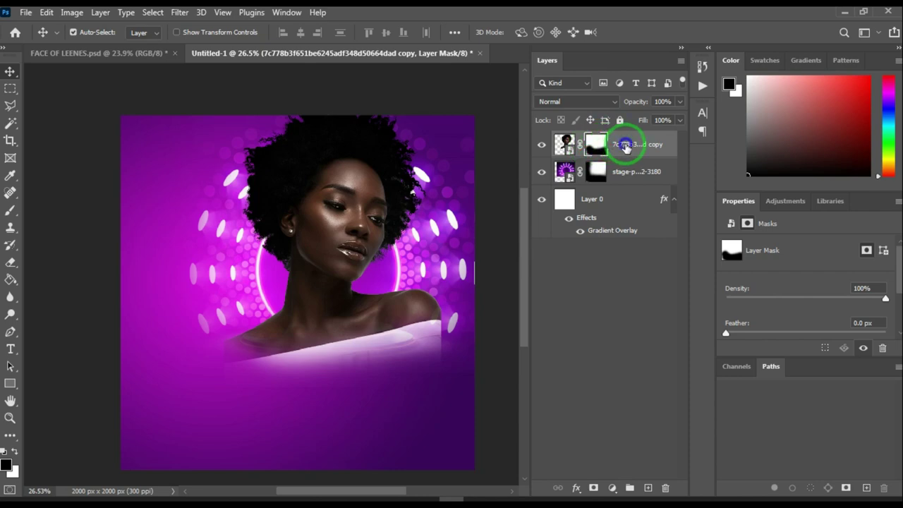
{"action": "right_click", "coordinate": [625, 147]}
{"action": "left_click", "coordinate": [682, 262]}
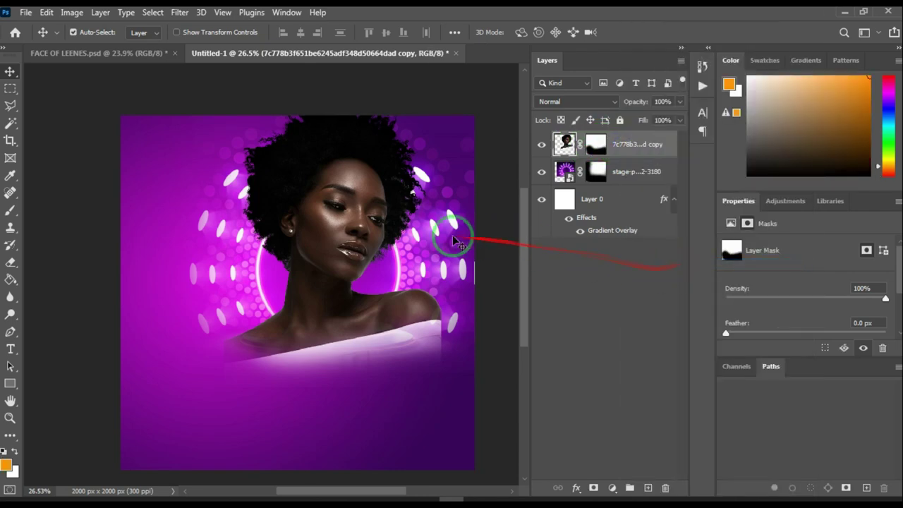
- Inspect the woman's face and skin tones against the purple background, close up and at full view
{"action": "scroll", "coordinate": [368, 225], "scroll_direction": "up", "scroll_amount": 2}
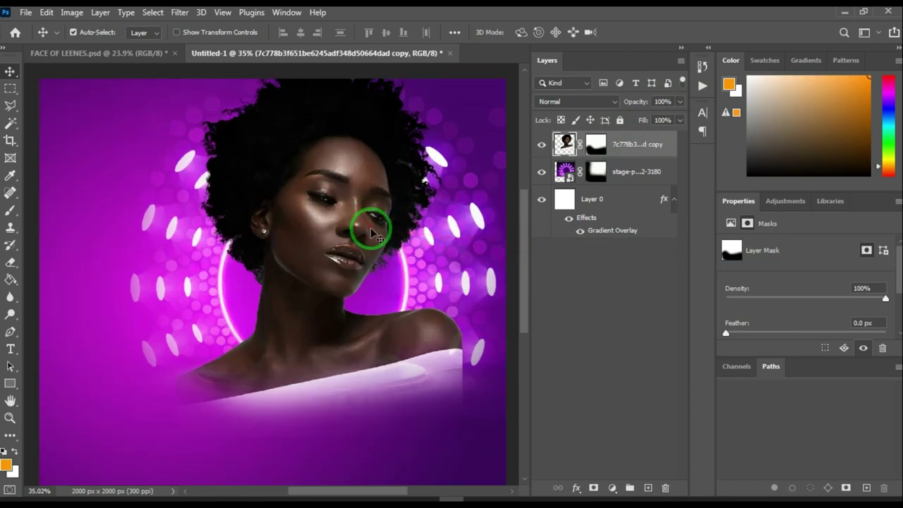
{"action": "scroll", "coordinate": [367, 230], "scroll_direction": "down", "scroll_amount": 3}
{"action": "scroll", "coordinate": [363, 202], "scroll_direction": "up", "scroll_amount": 1}
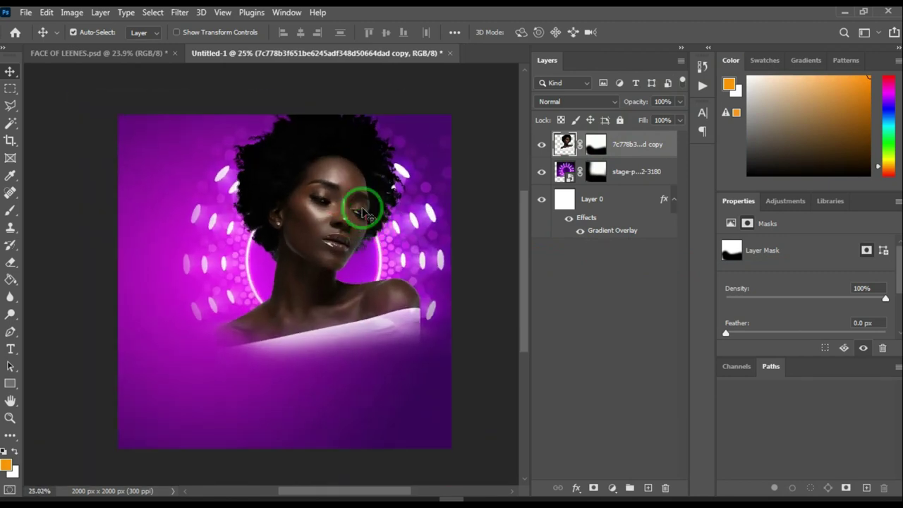
{"action": "scroll", "coordinate": [307, 169], "scroll_direction": "up", "scroll_amount": 3}
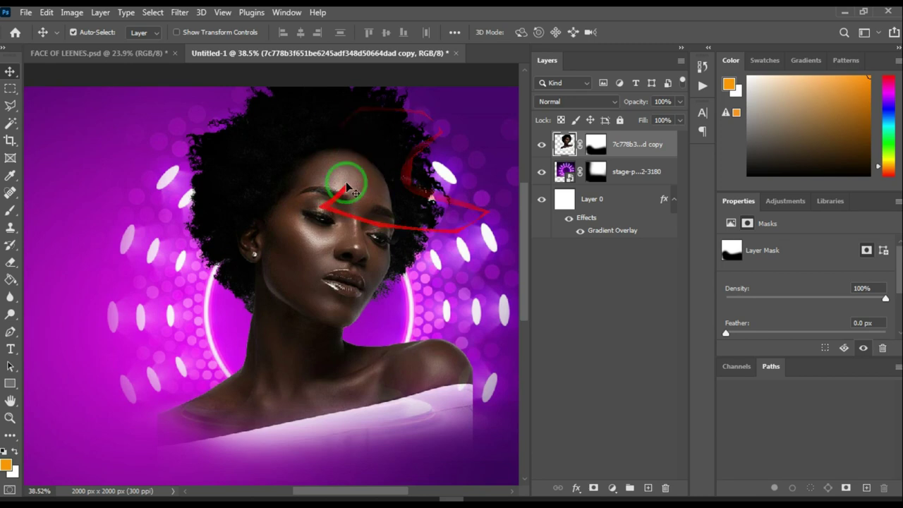
{"action": "scroll", "coordinate": [356, 173], "scroll_direction": "up", "scroll_amount": 2}
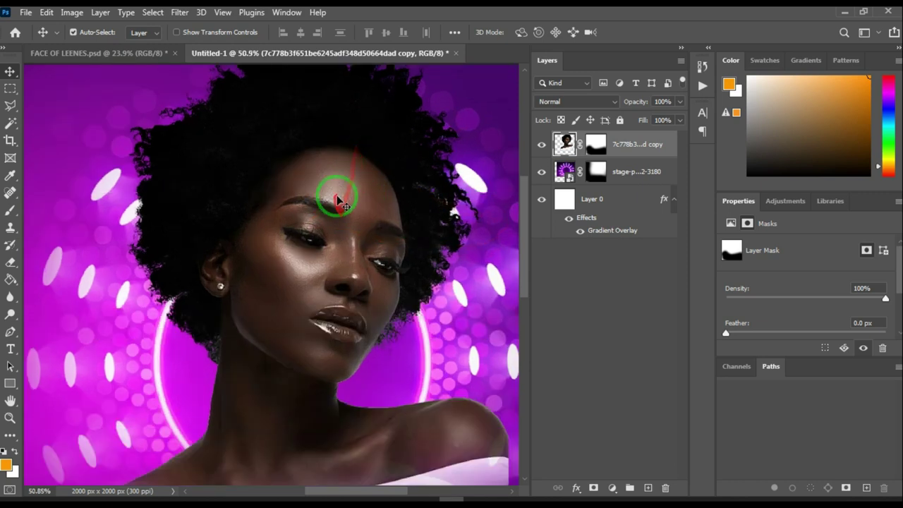
{"action": "scroll", "coordinate": [339, 201], "scroll_direction": "down", "scroll_amount": 2}
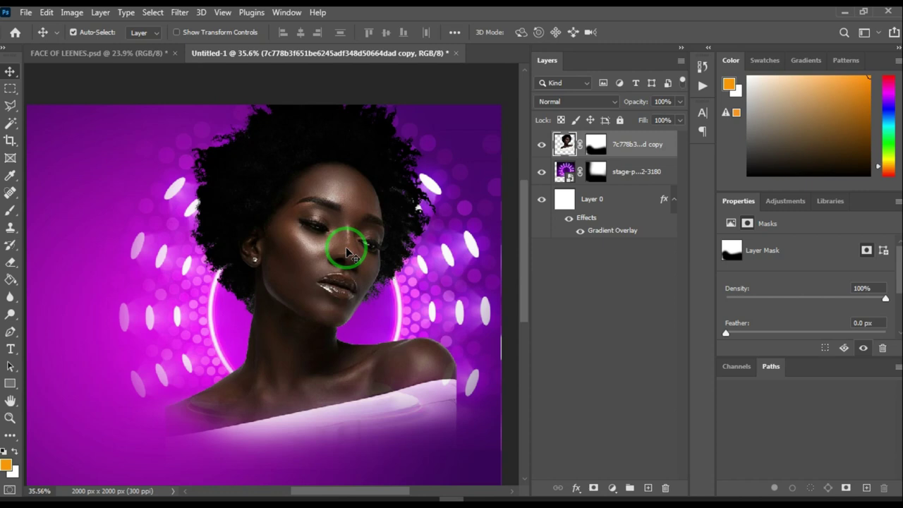
{"action": "scroll", "coordinate": [345, 252], "scroll_direction": "down", "scroll_amount": 3}
{"action": "scroll", "coordinate": [347, 238], "scroll_direction": "up", "scroll_amount": 2}
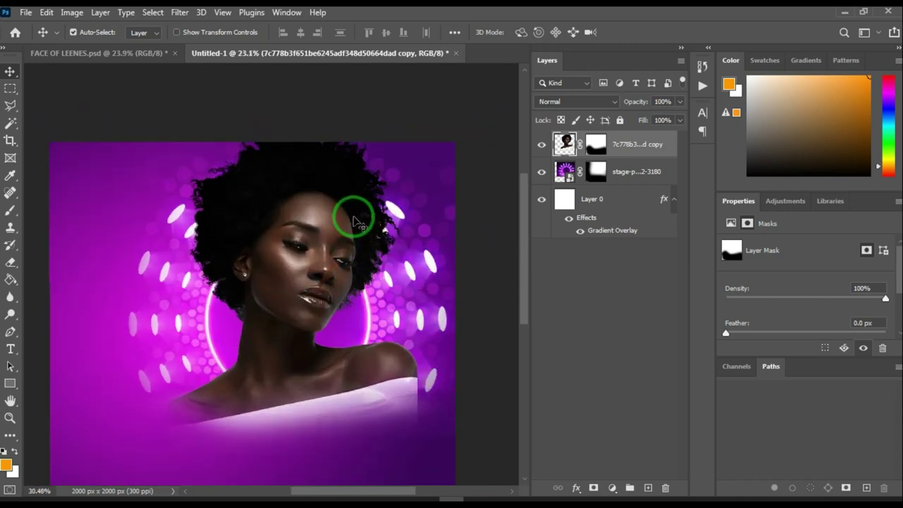
- Apply Color Balance to the portrait's midtones with the Magenta–Green level set to -46
{"action": "key", "text": "ctrl"}
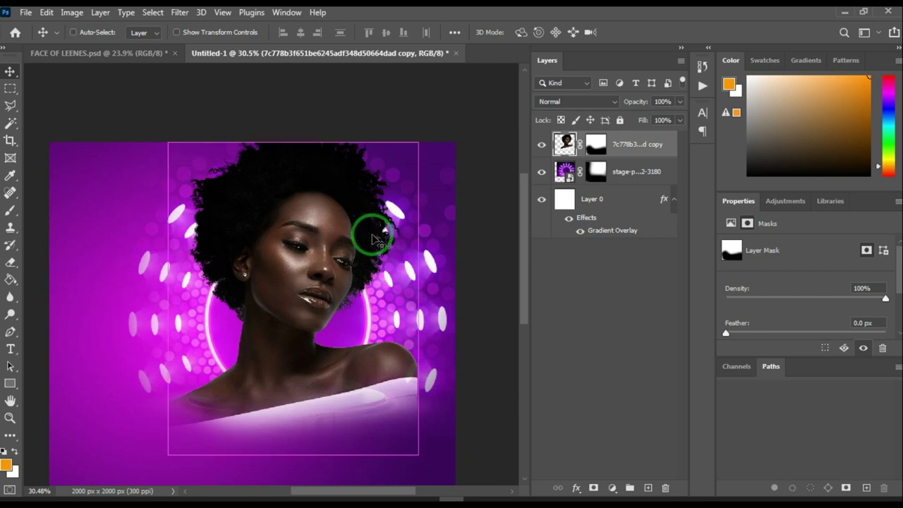
{"action": "key", "text": "ctrl+b"}
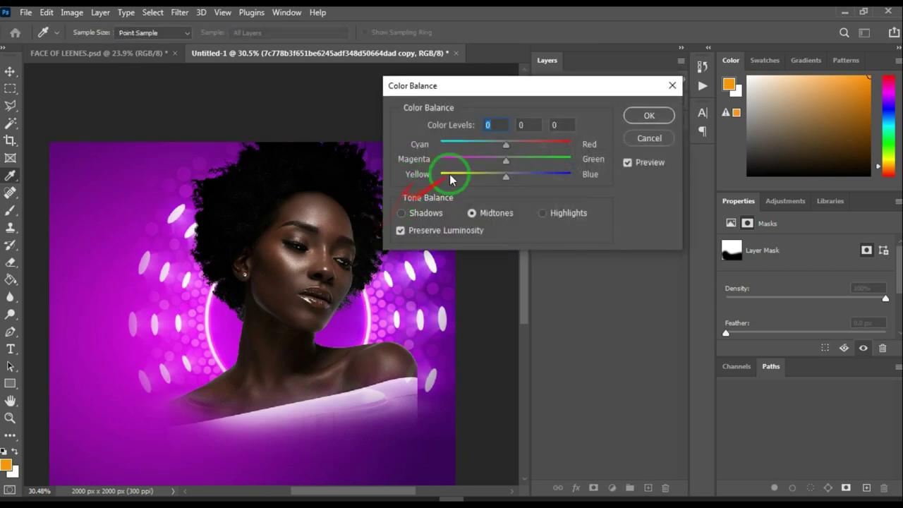
{"action": "left_click_drag", "start_coordinate": [503, 158], "coordinate": [479, 172]}
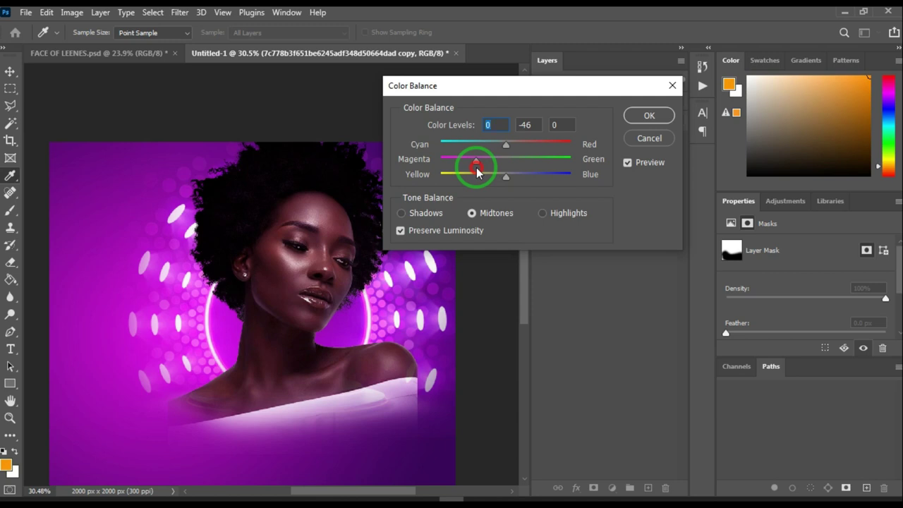
{"action": "left_click_drag", "start_coordinate": [477, 172], "coordinate": [477, 172]}
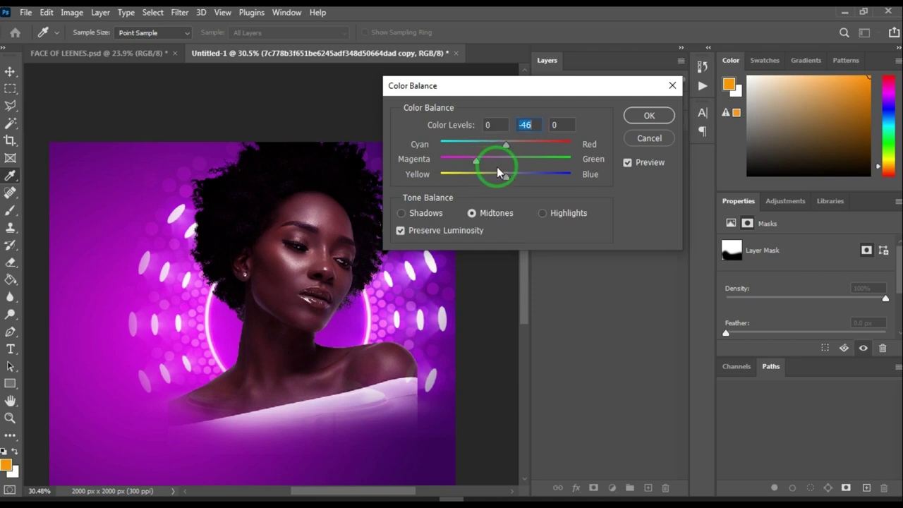
{"action": "left_click", "coordinate": [643, 114]}
- Add a Hue/Saturation adjustment layer above the portrait layer and enlarge the area showing its settings
{"action": "scroll", "coordinate": [303, 272], "scroll_direction": "up", "scroll_amount": 1}
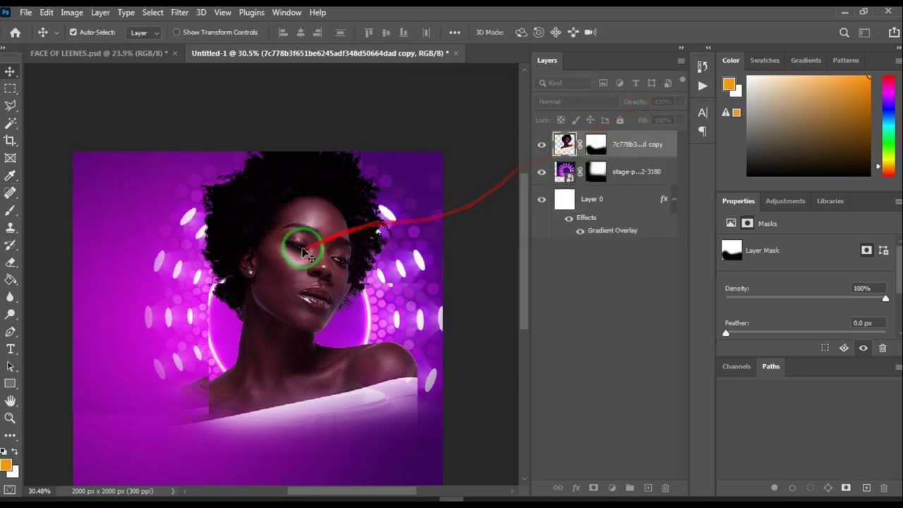
{"action": "scroll", "coordinate": [289, 298], "scroll_direction": "down", "scroll_amount": 2}
{"action": "scroll", "coordinate": [276, 283], "scroll_direction": "up", "scroll_amount": 2}
{"action": "scroll", "coordinate": [317, 169], "scroll_direction": "up", "scroll_amount": 2}
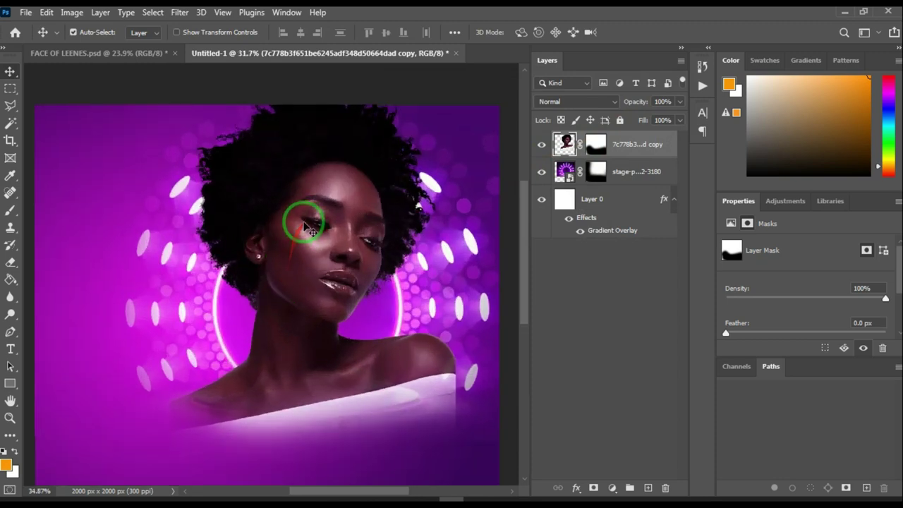
{"action": "scroll", "coordinate": [332, 226], "scroll_direction": "down", "scroll_amount": 2}
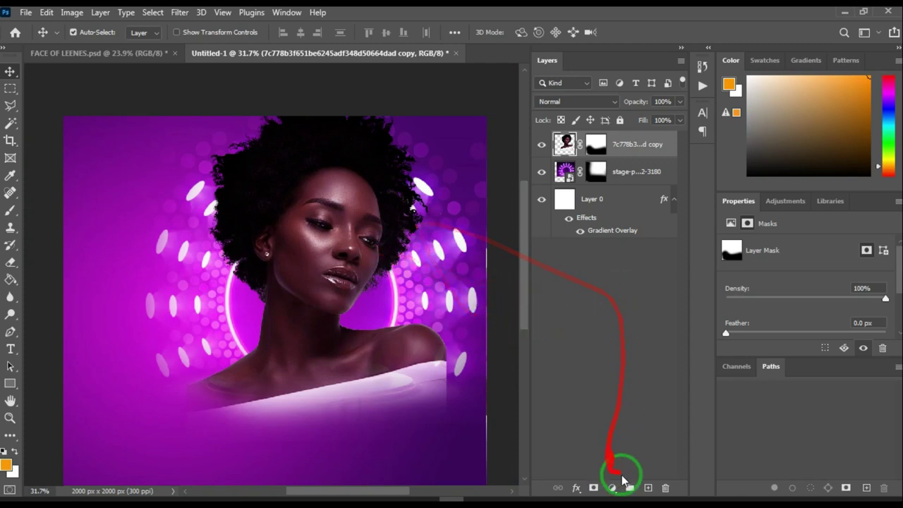
{"action": "left_click", "coordinate": [611, 488]}
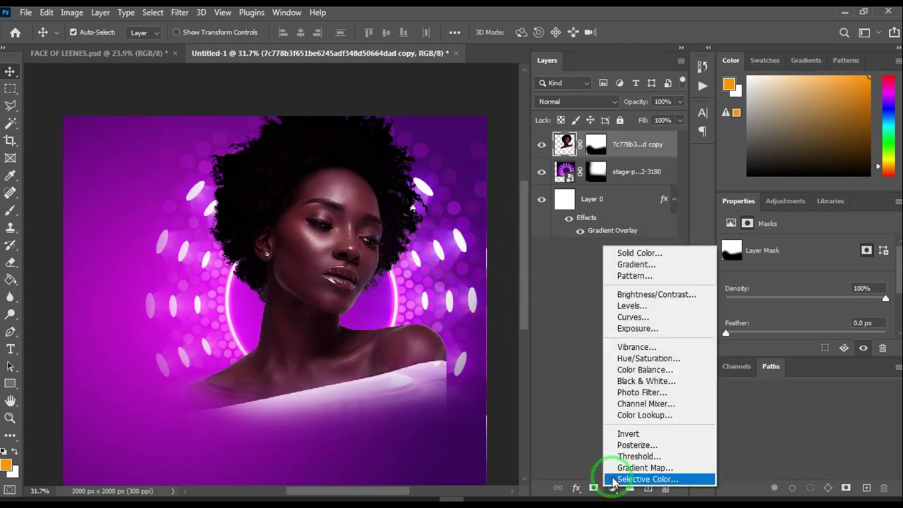
{"action": "left_click", "coordinate": [660, 359]}
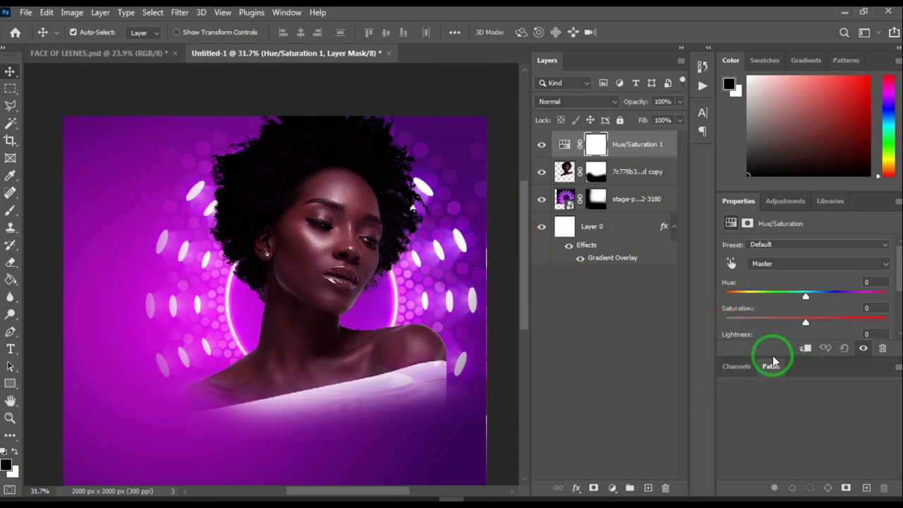
{"action": "left_click_drag", "start_coordinate": [773, 359], "coordinate": [781, 411]}
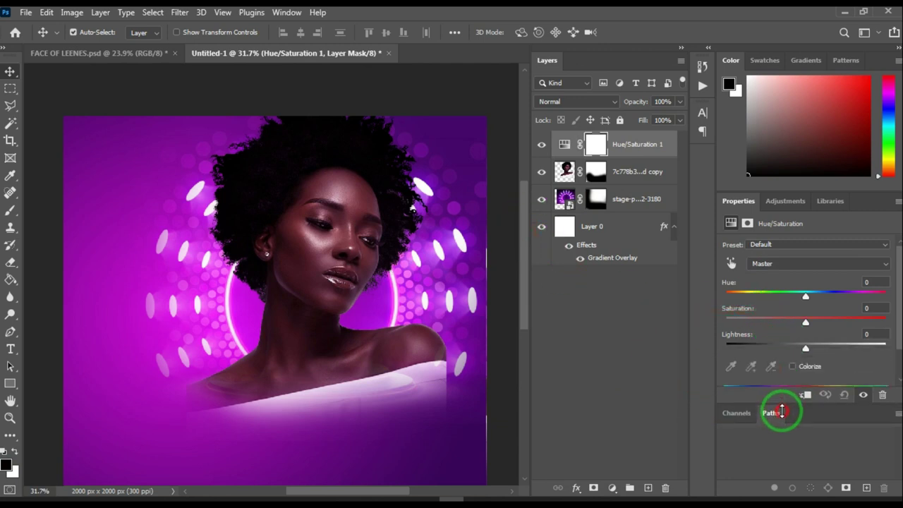
- Try a Hue shift of +55 on the unclipped Hue/Saturation layer and undo it
{"action": "left_click_drag", "start_coordinate": [805, 295], "coordinate": [845, 297]}
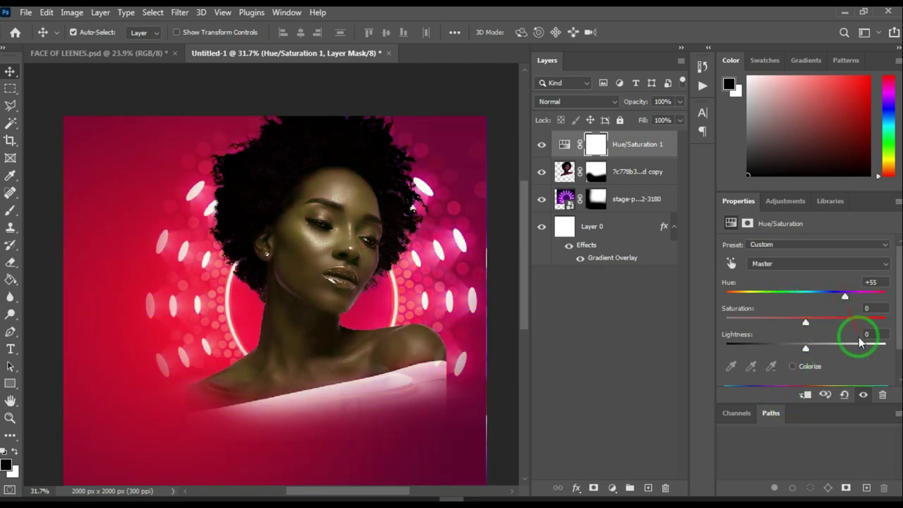
{"action": "key", "text": "ctrl+z"}
{"action": "key", "text": "ctrl+z"}
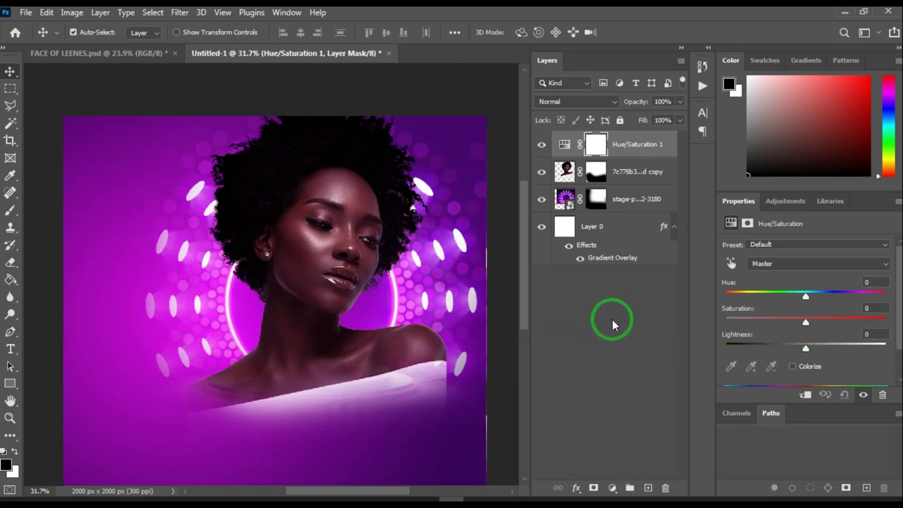
- Try clipping the Hue/Saturation layer to the portrait layer and release the clipping again
{"action": "left_click_drag", "start_coordinate": [593, 144], "coordinate": [627, 158]}
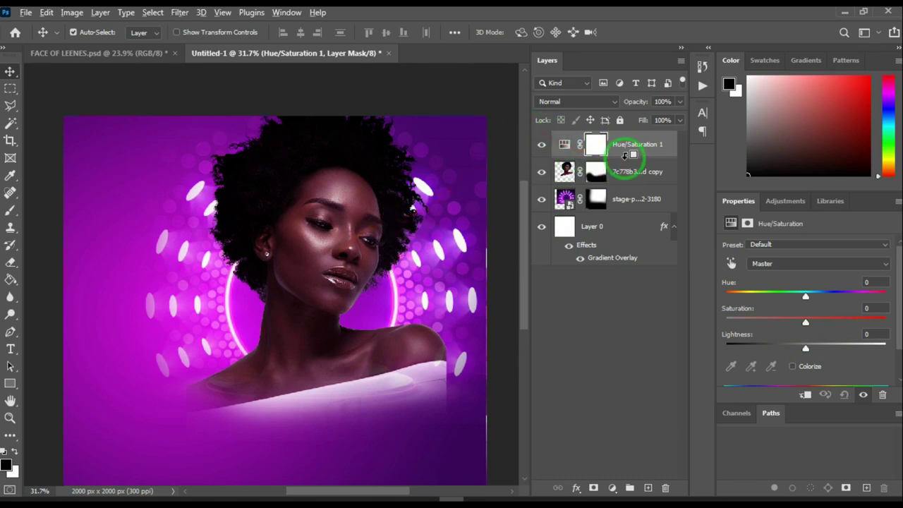
{"action": "left_click", "coordinate": [624, 155], "text": "alt"}
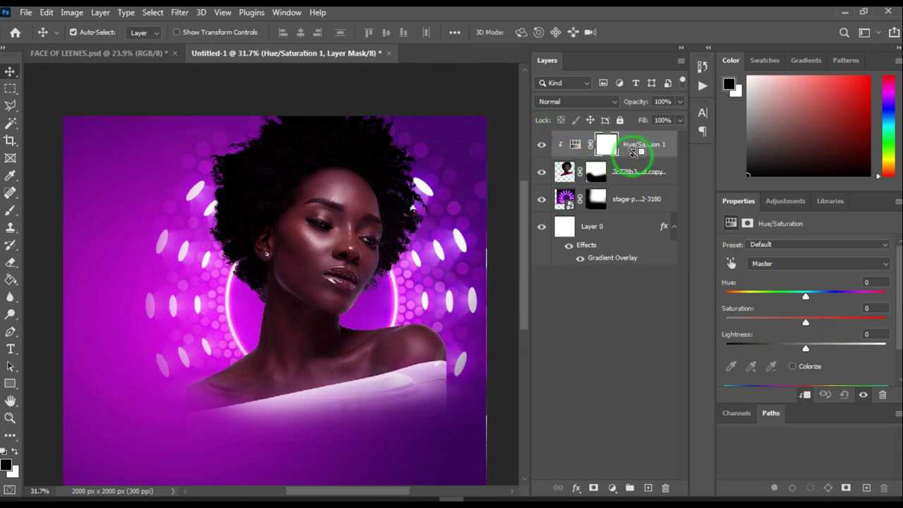
{"action": "left_click_drag", "start_coordinate": [633, 150], "coordinate": [604, 178]}
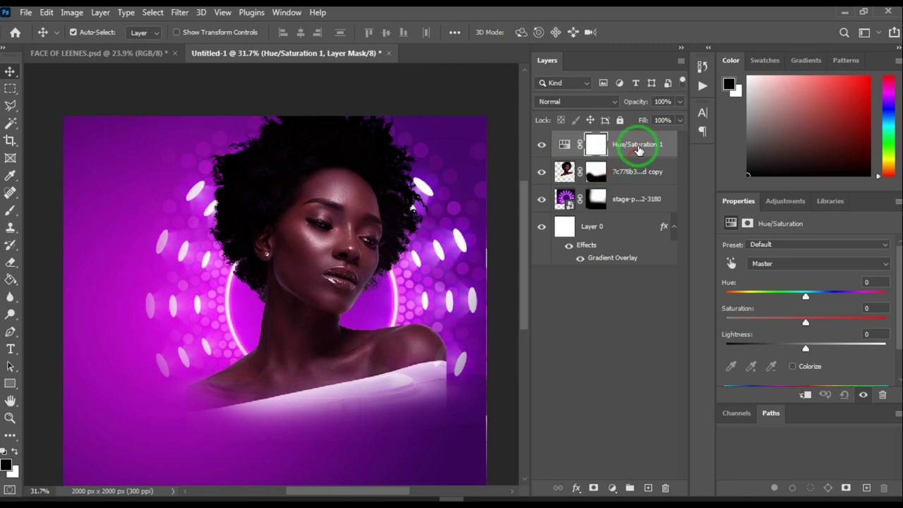
{"action": "right_click", "coordinate": [639, 149]}
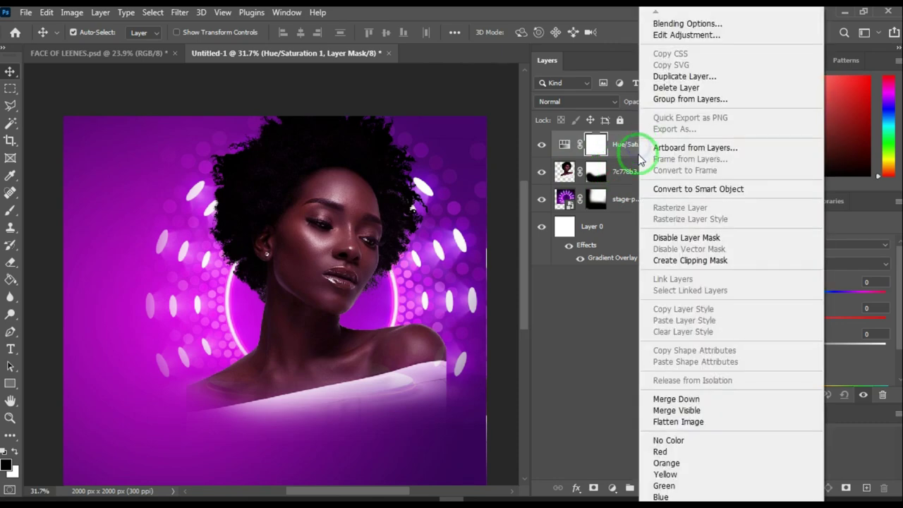
{"action": "left_click", "coordinate": [631, 147]}
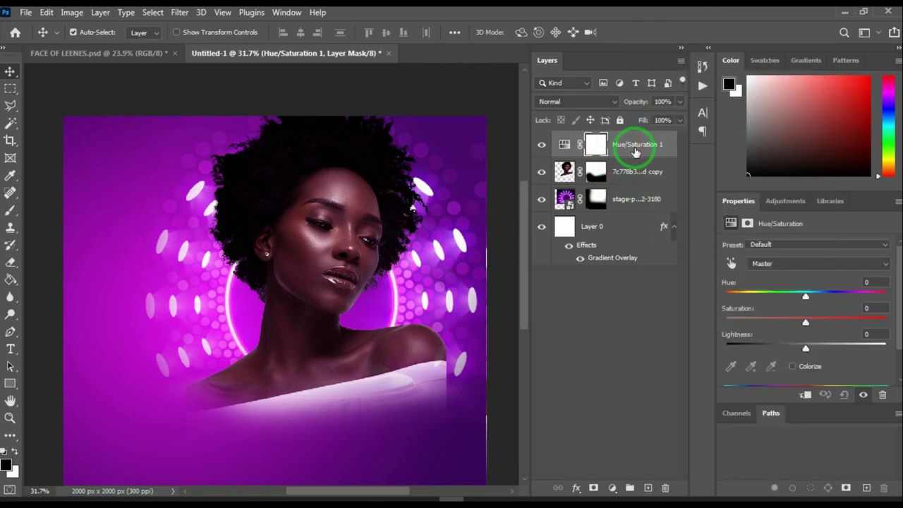
{"action": "left_click_drag", "start_coordinate": [636, 152], "coordinate": [648, 166]}
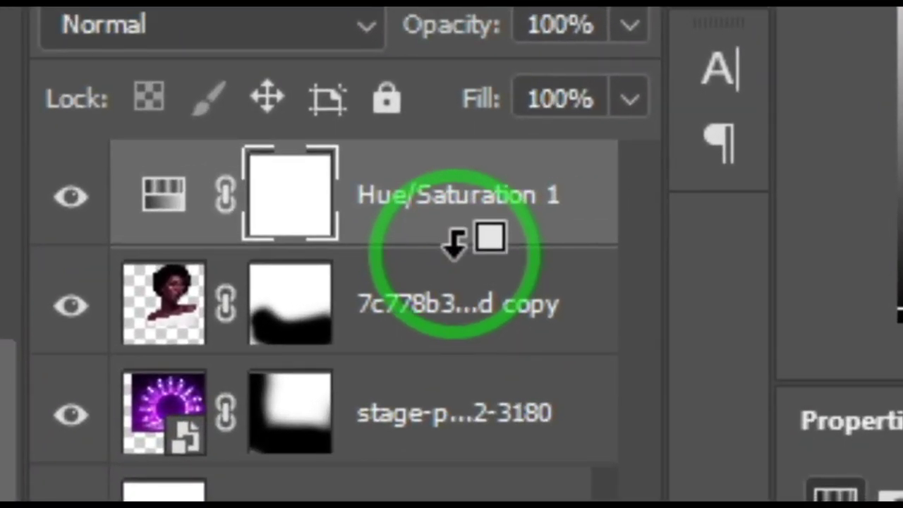
{"action": "left_click", "coordinate": [452, 243], "text": "alt"}
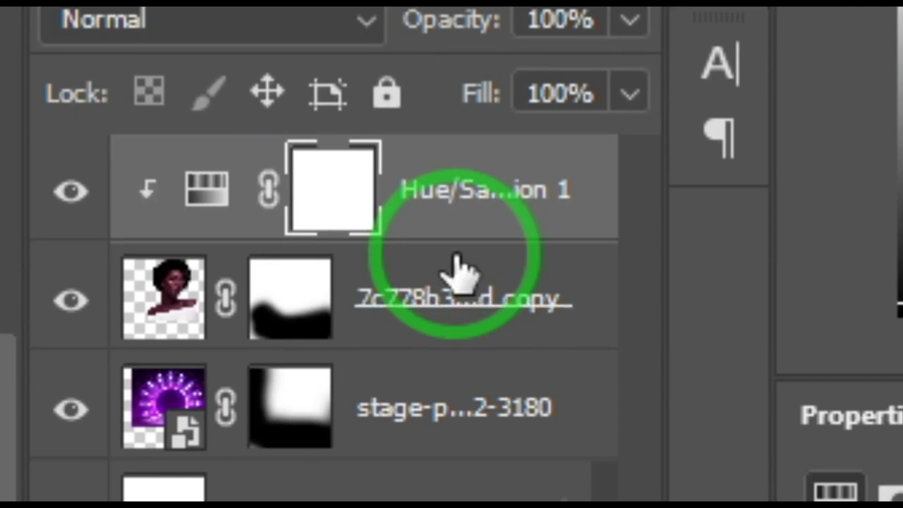
{"action": "left_click", "coordinate": [455, 241], "text": "alt"}
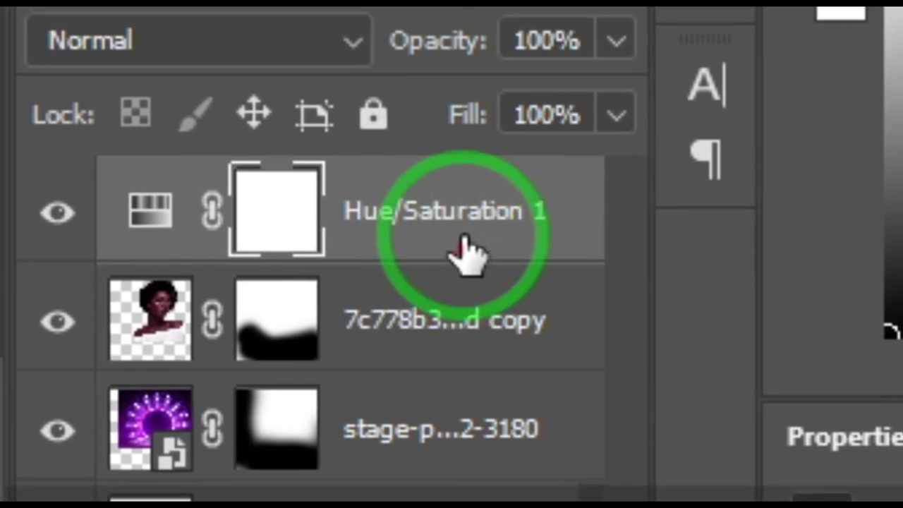
- Create a clipping mask from the Hue/Saturation layer onto the portrait and set its Hue to -13
{"action": "right_click", "coordinate": [469, 219]}
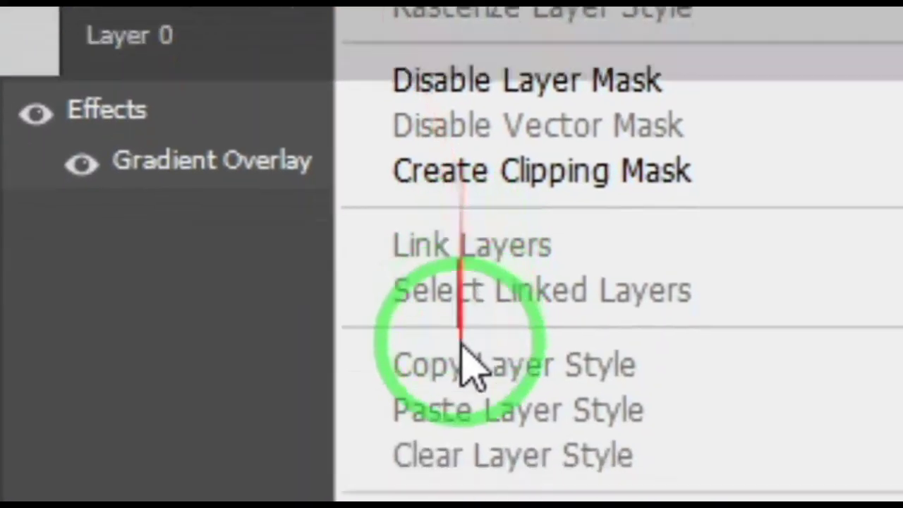
{"action": "left_click", "coordinate": [514, 169]}
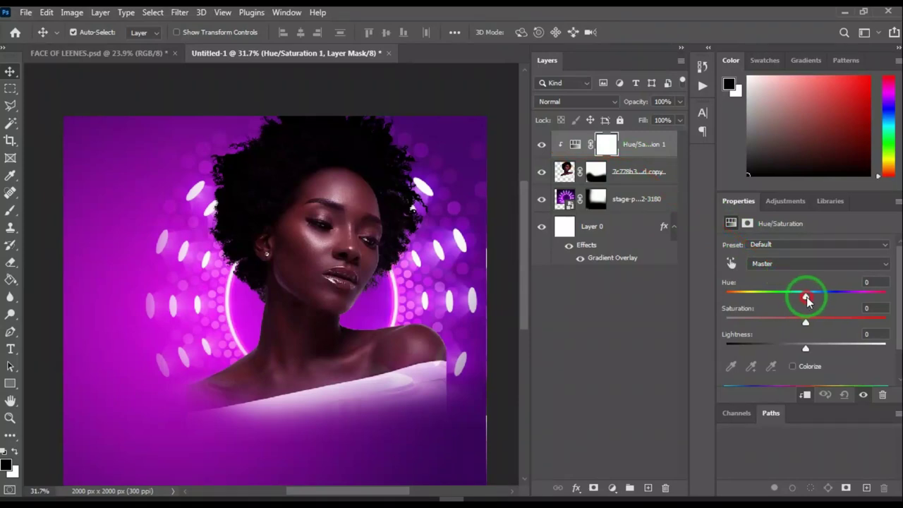
{"action": "mouse_move", "coordinate": [807, 299]}
{"action": "left_mouse_down"}
{"action": "mouse_move", "coordinate": [818, 297]}
{"action": "mouse_move", "coordinate": [799, 297]}
{"action": "left_mouse_up"}
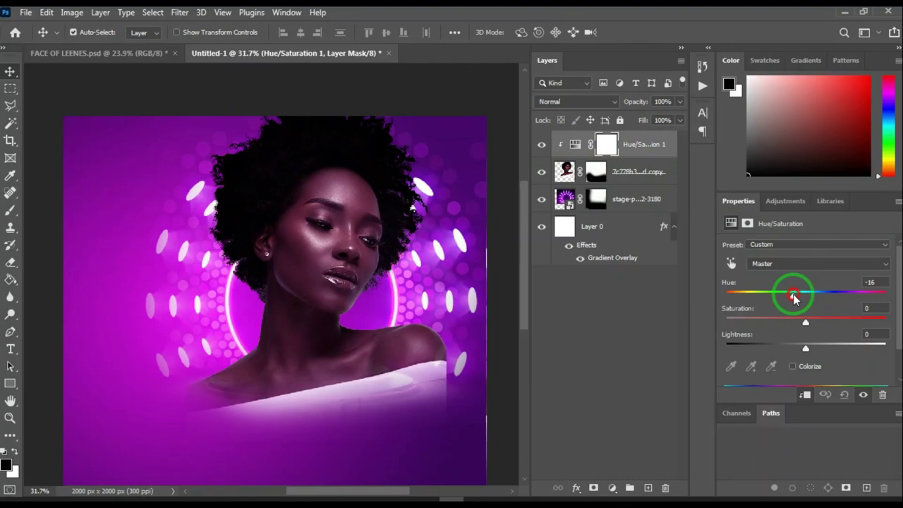
{"action": "left_click_drag", "start_coordinate": [795, 298], "coordinate": [799, 302]}
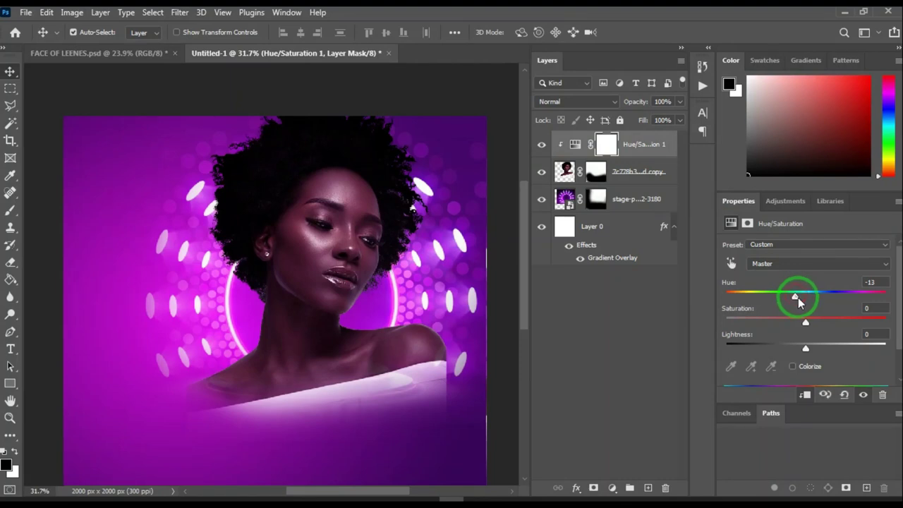
- Add the centered text "ARE YOU READY TO BE THE FIRST EVER" on five lines in the lower-left area of the flyer
{"action": "scroll", "coordinate": [262, 277], "scroll_direction": "down", "scroll_amount": 4}
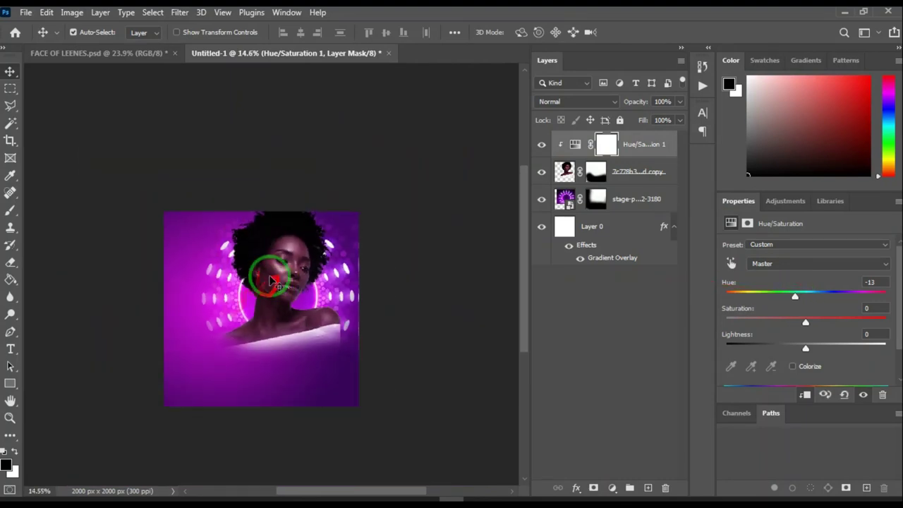
{"action": "scroll", "coordinate": [285, 308], "scroll_direction": "up", "scroll_amount": 5}
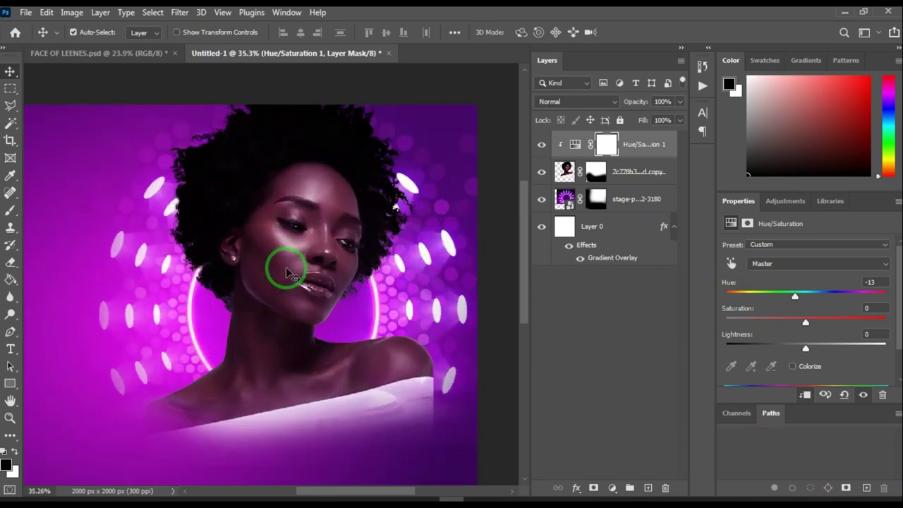
{"action": "scroll", "coordinate": [294, 274], "scroll_direction": "up", "scroll_amount": 2}
{"action": "scroll", "coordinate": [303, 254], "scroll_direction": "down", "scroll_amount": 4}
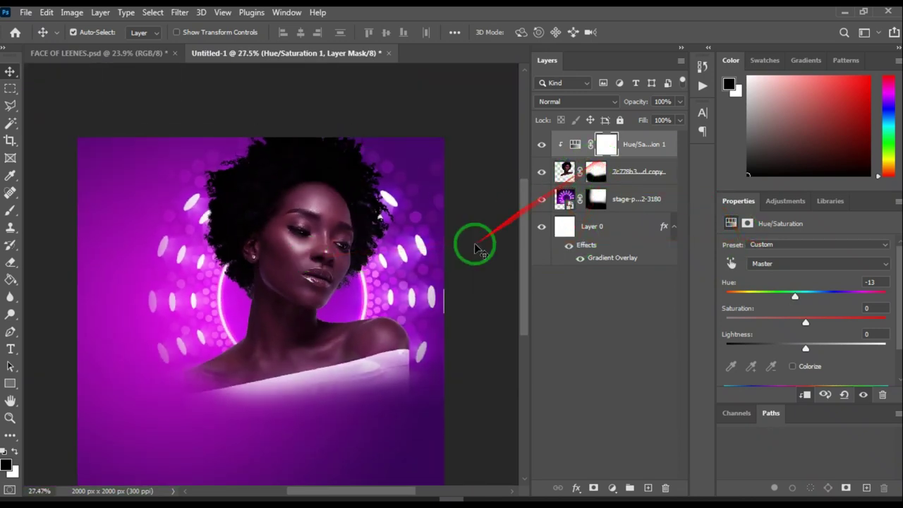
{"action": "scroll", "coordinate": [335, 346], "scroll_direction": "down", "scroll_amount": 2}
{"action": "scroll", "coordinate": [312, 375], "scroll_direction": "up", "scroll_amount": 1}
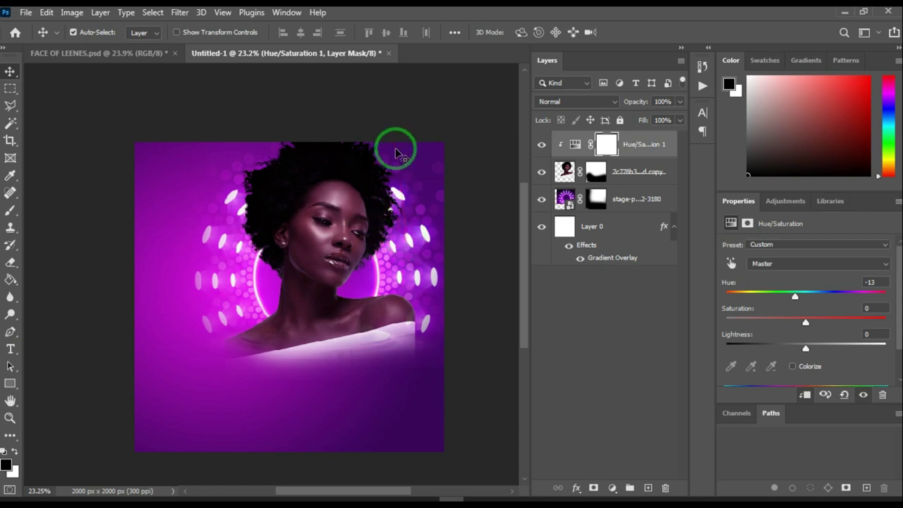
{"action": "key", "text": "t"}
{"action": "scroll", "coordinate": [298, 388], "scroll_direction": "up", "scroll_amount": 2}
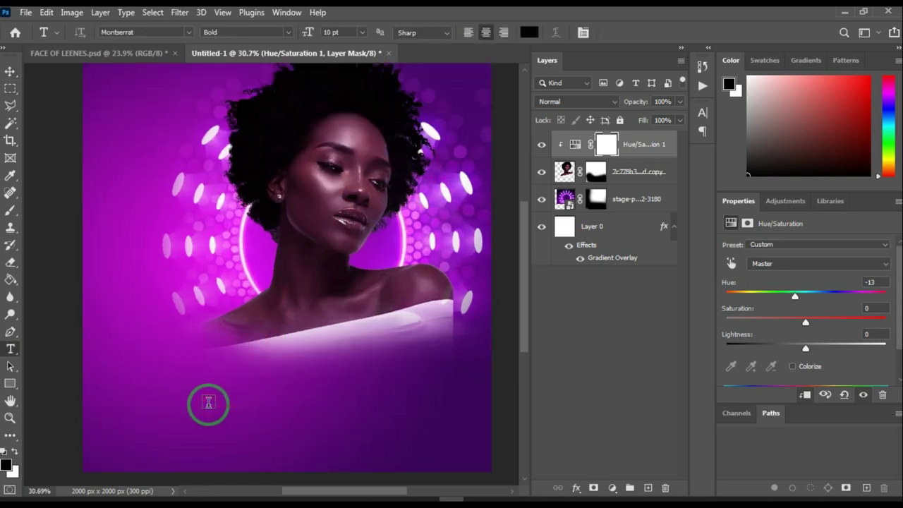
{"action": "left_click", "coordinate": [208, 403]}
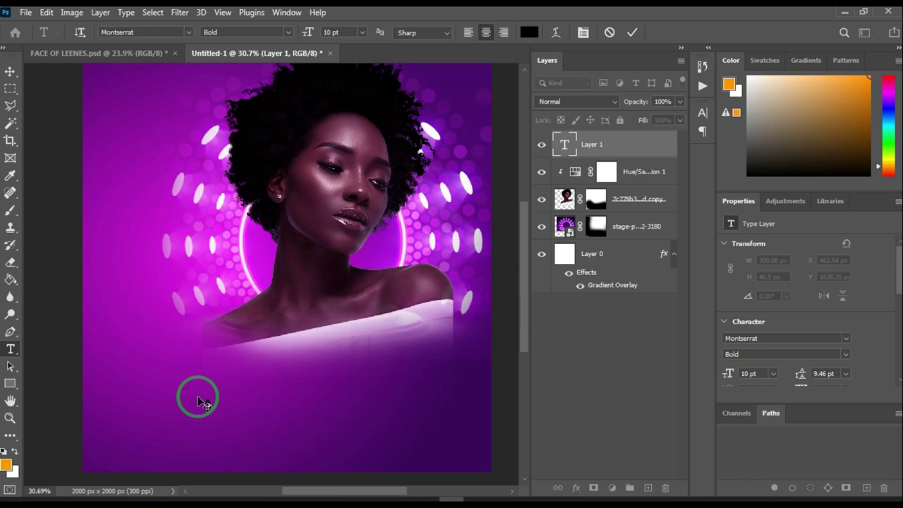
{"action": "left_click_drag", "start_coordinate": [201, 402], "coordinate": [230, 402]}
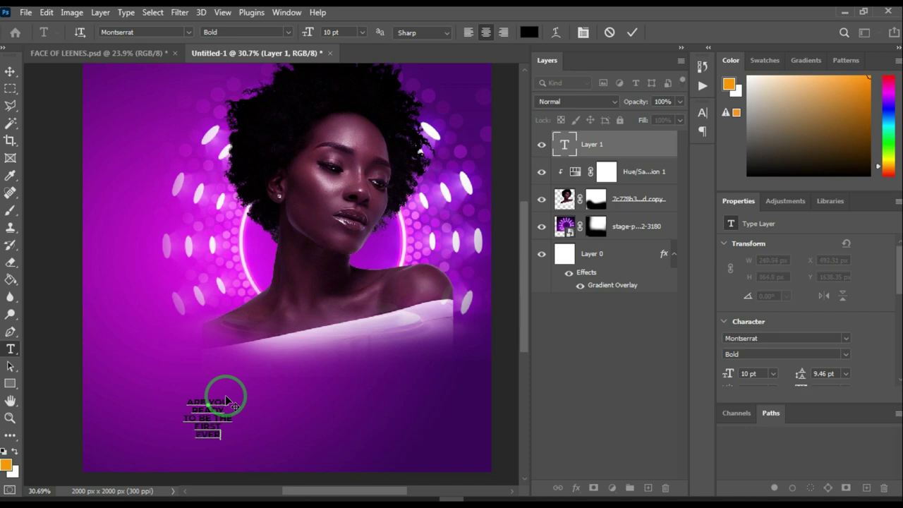
- Set all of the "ARE YOU READY TO BE THE FIRST EVER" text to white in the Folklore Regular font
{"action": "scroll", "coordinate": [211, 444], "scroll_direction": "up", "scroll_amount": 4}
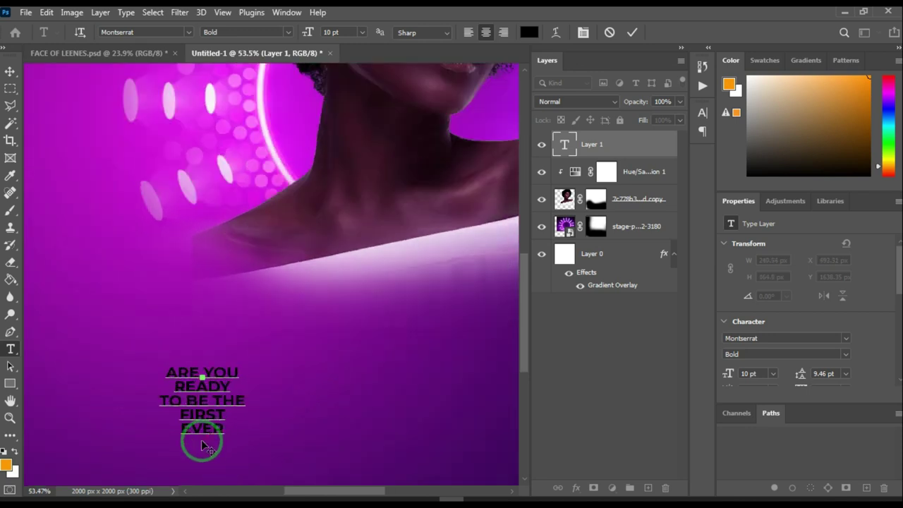
{"action": "scroll", "coordinate": [202, 445], "scroll_direction": "up", "scroll_amount": 2}
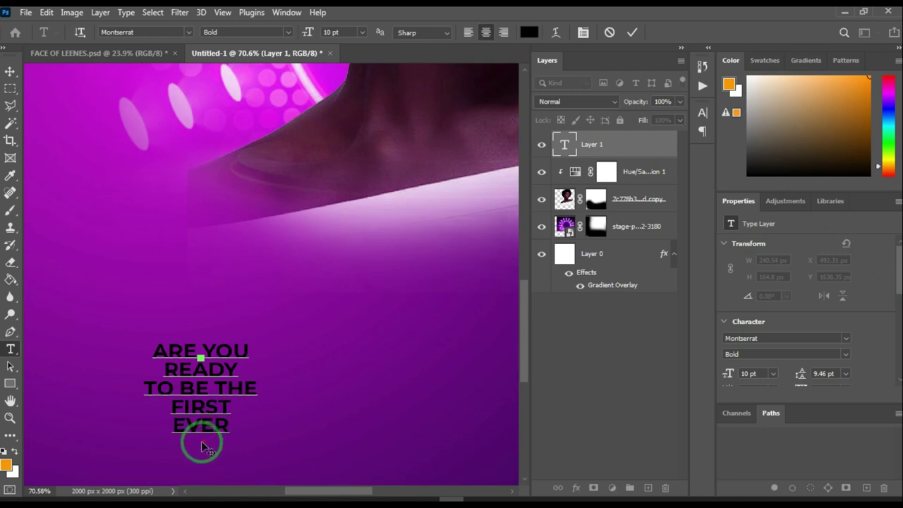
{"action": "key", "text": "ctrl"}
{"action": "key", "text": "ctrl+a"}
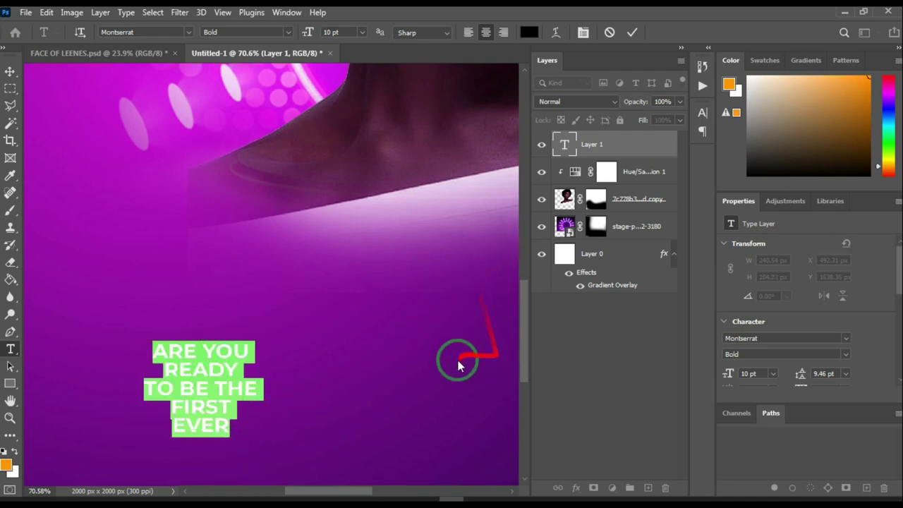
{"action": "left_click", "coordinate": [749, 77]}
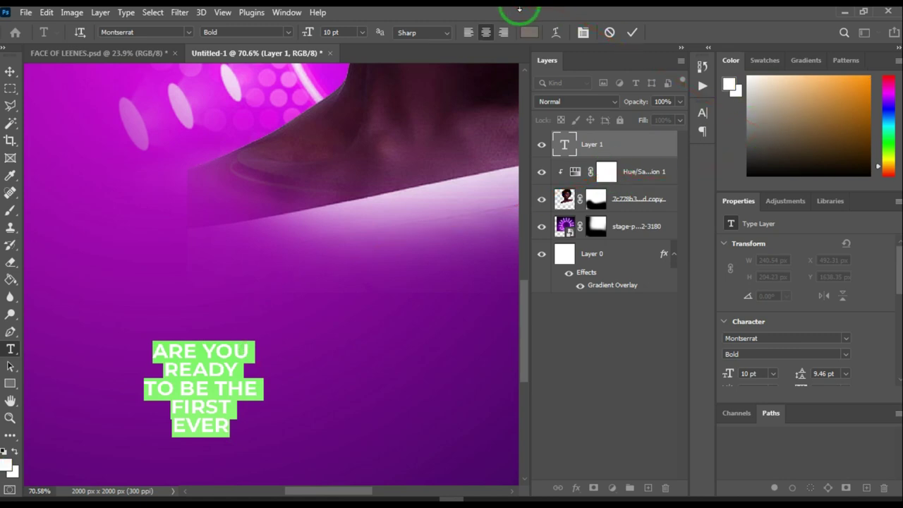
{"action": "left_click", "coordinate": [175, 32]}
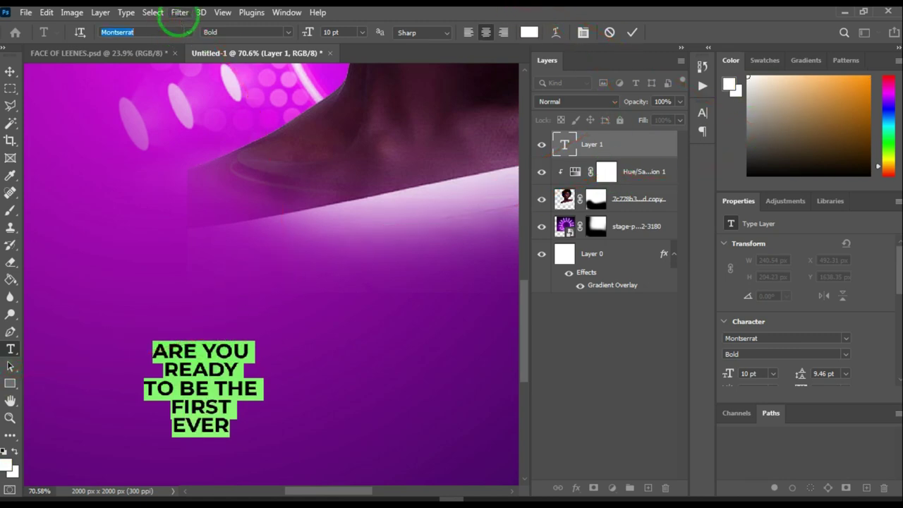
{"action": "type", "text": "FOLK"}
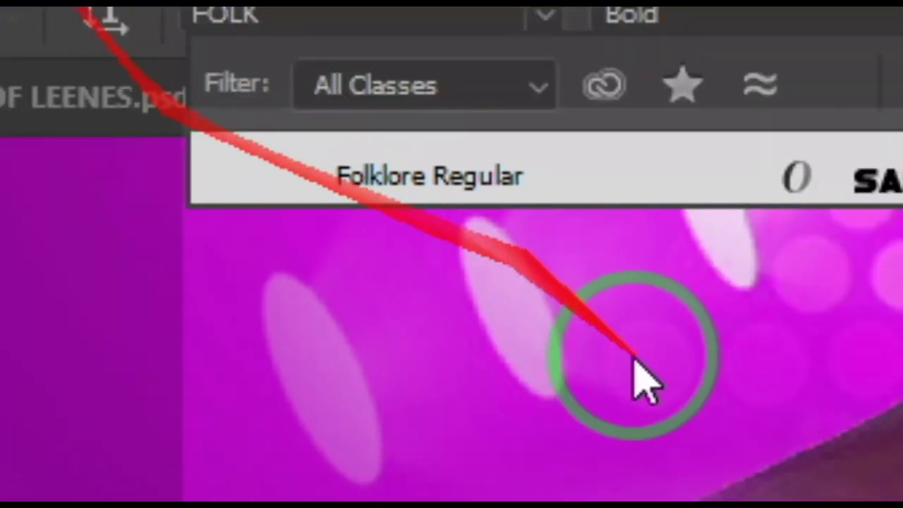
{"action": "left_click", "coordinate": [677, 281]}
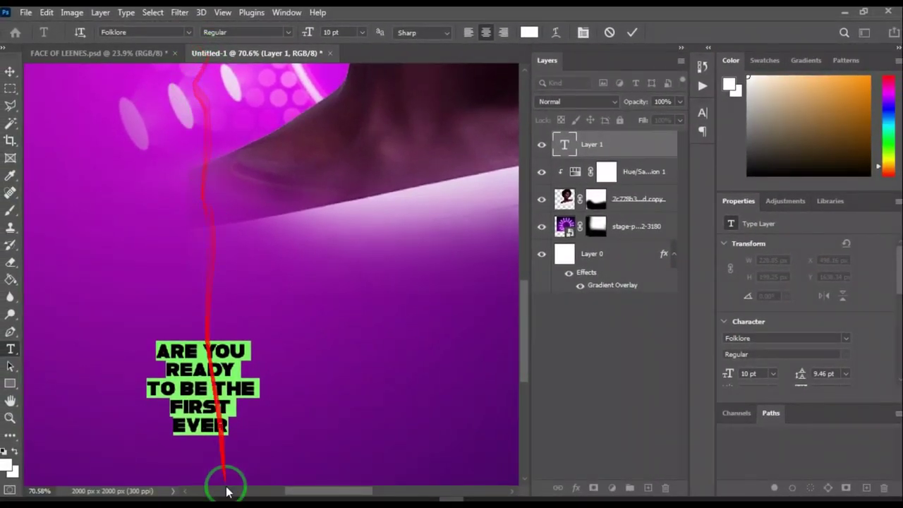
{"action": "scroll", "coordinate": [205, 425], "scroll_direction": "up", "scroll_amount": 2}
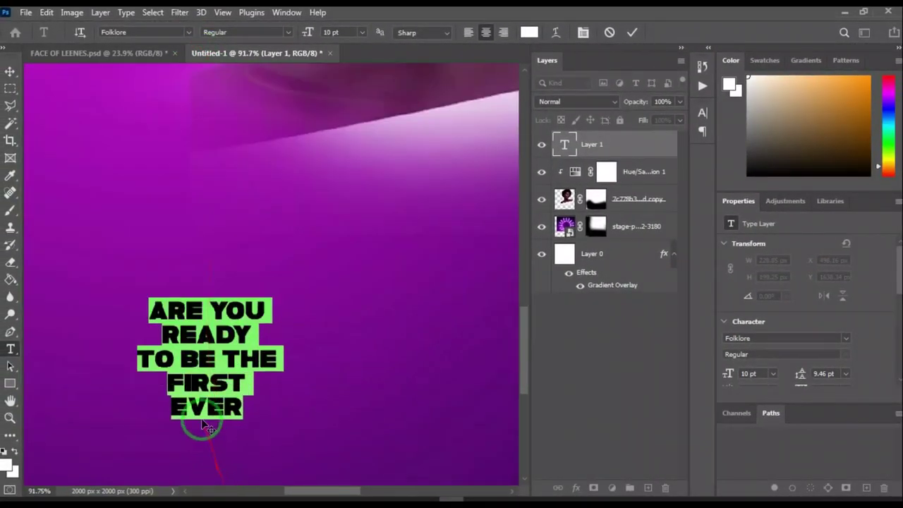
- Left-align the "ARE YOU READY TO BE THE FIRST EVER" text and set its "ARE YOU" line in Lato Black
{"action": "left_click", "coordinate": [470, 33]}
{"action": "scroll", "coordinate": [298, 383], "scroll_direction": "up", "scroll_amount": 2}
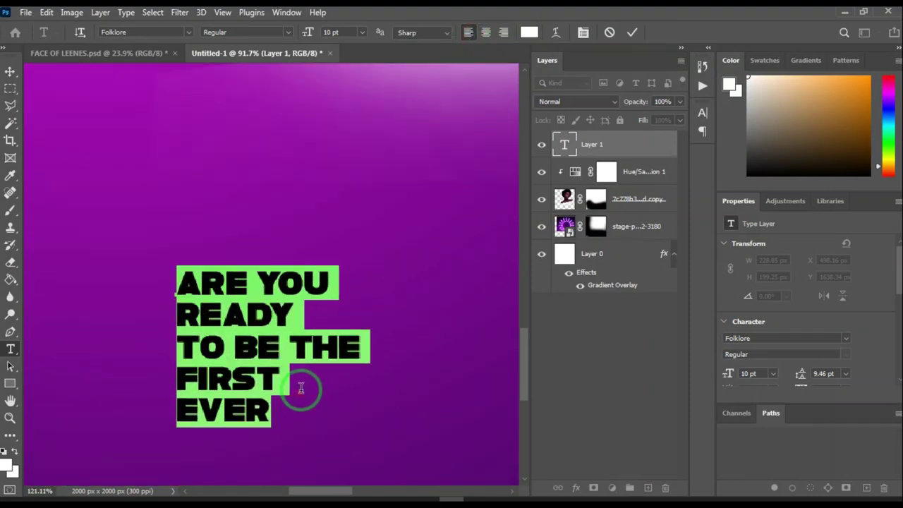
{"action": "left_click_drag", "start_coordinate": [331, 279], "coordinate": [176, 275]}
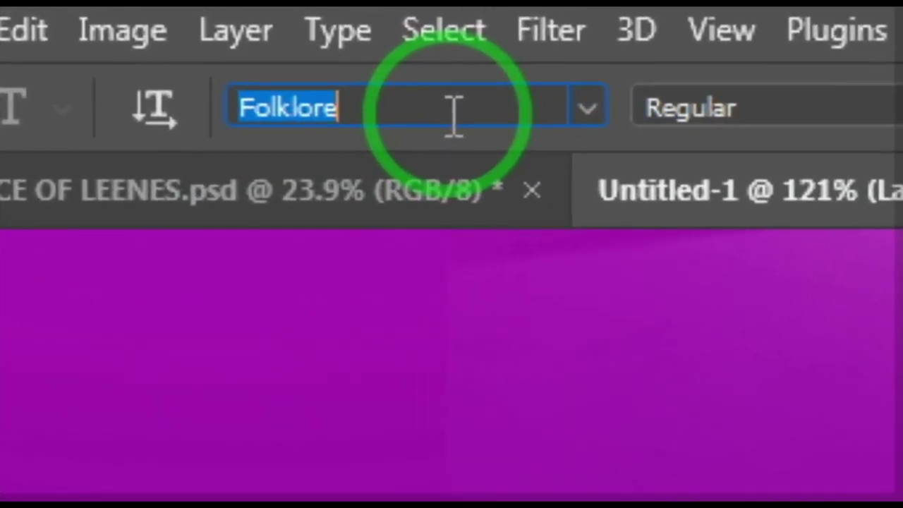
{"action": "type", "text": "LAT"}
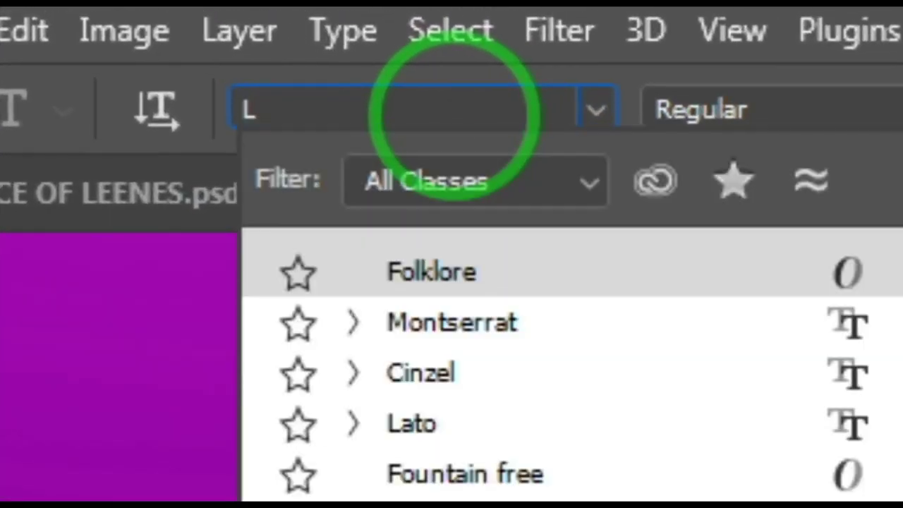
{"action": "type", "text": "O"}
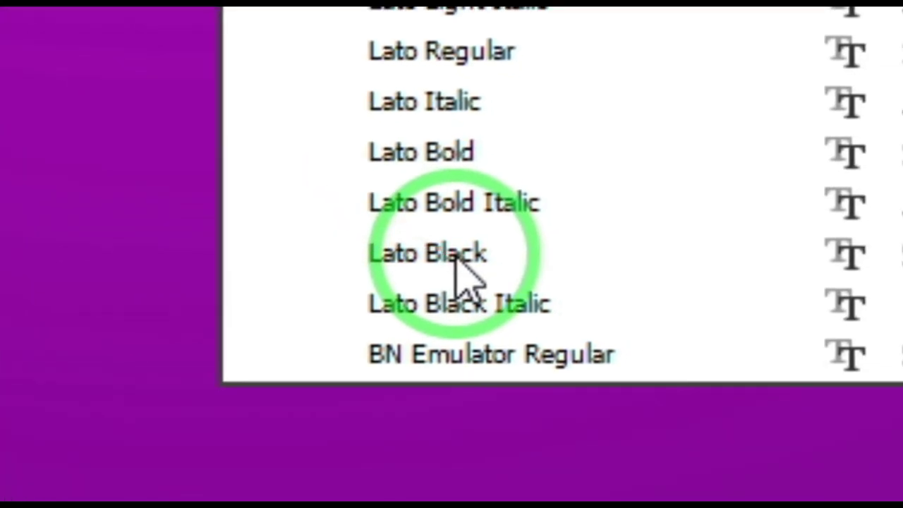
{"action": "left_click", "coordinate": [453, 254]}
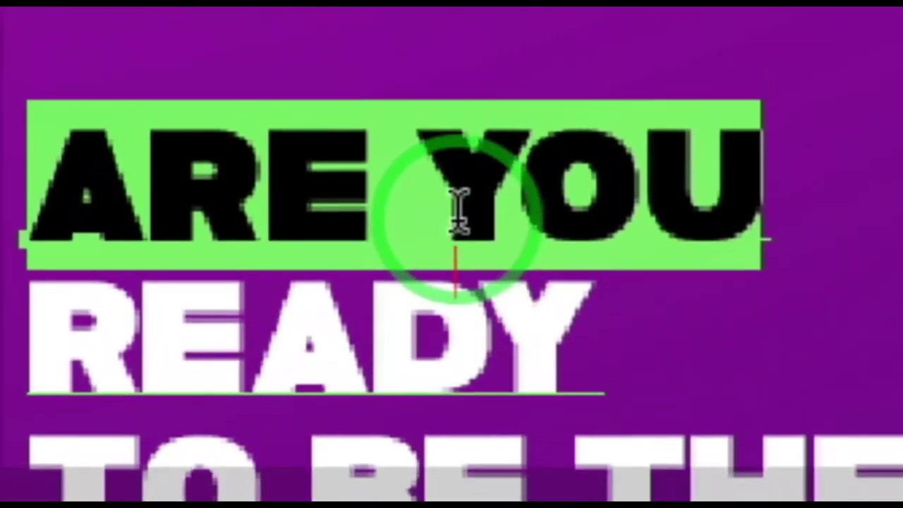
{"action": "left_click", "coordinate": [486, 174]}
{"action": "left_click", "coordinate": [681, 162]}
{"action": "left_click_drag", "start_coordinate": [212, 243], "coordinate": [0, 214]}
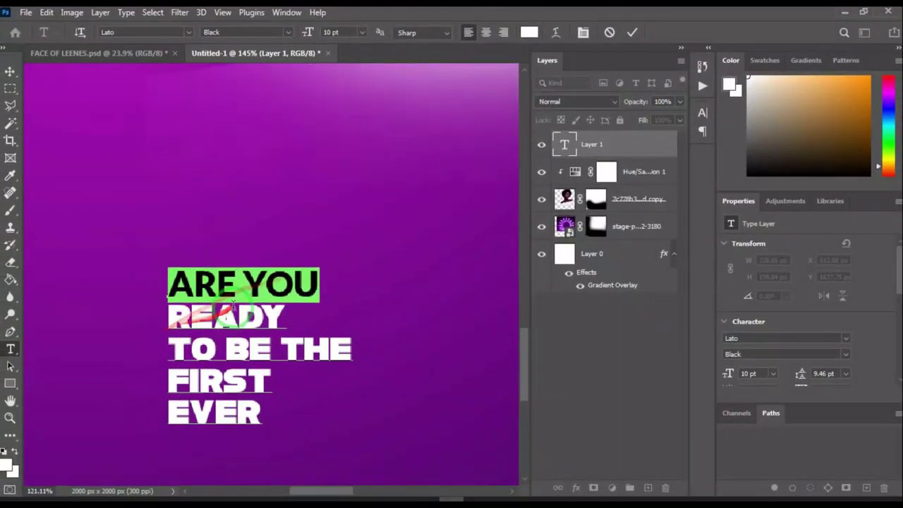
- Set the font size of the word "READY" to 13 pt
{"action": "scroll", "coordinate": [232, 321], "scroll_direction": "up", "scroll_amount": 1}
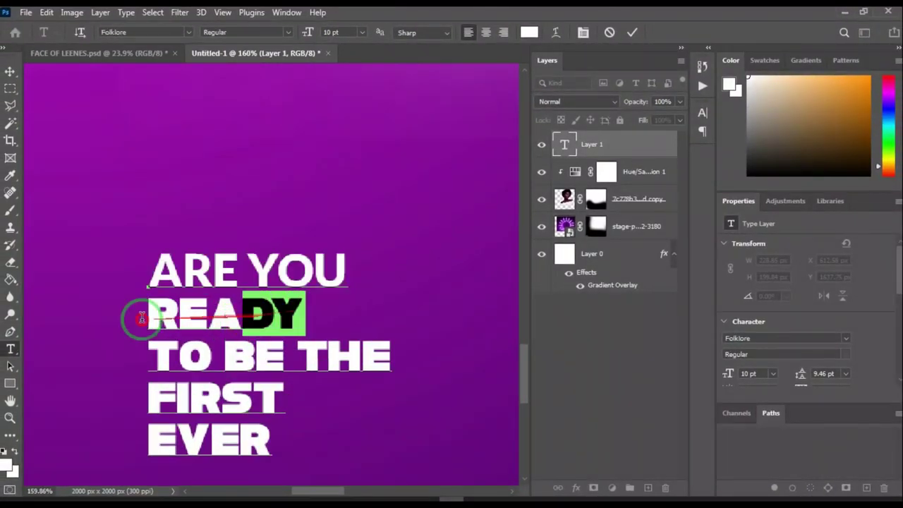
{"action": "left_click_drag", "start_coordinate": [141, 318], "coordinate": [141, 317]}
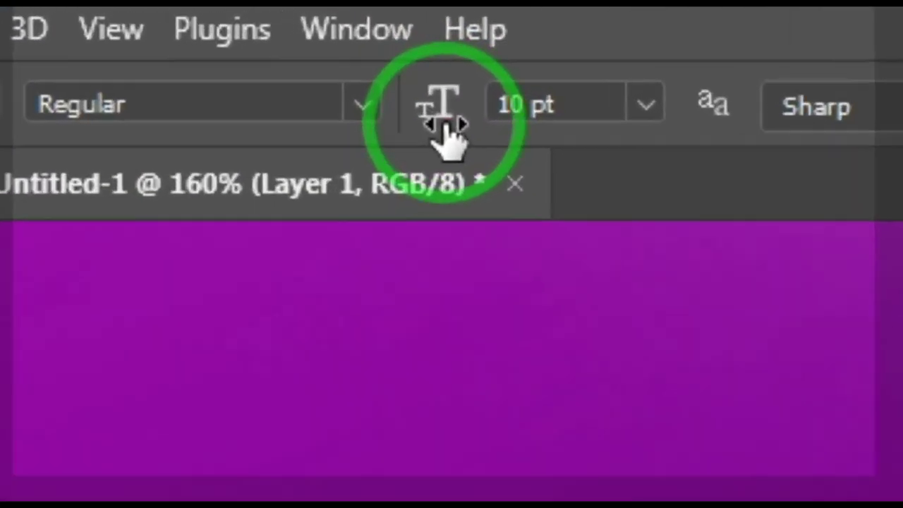
{"action": "left_click_drag", "start_coordinate": [309, 35], "coordinate": [313, 35]}
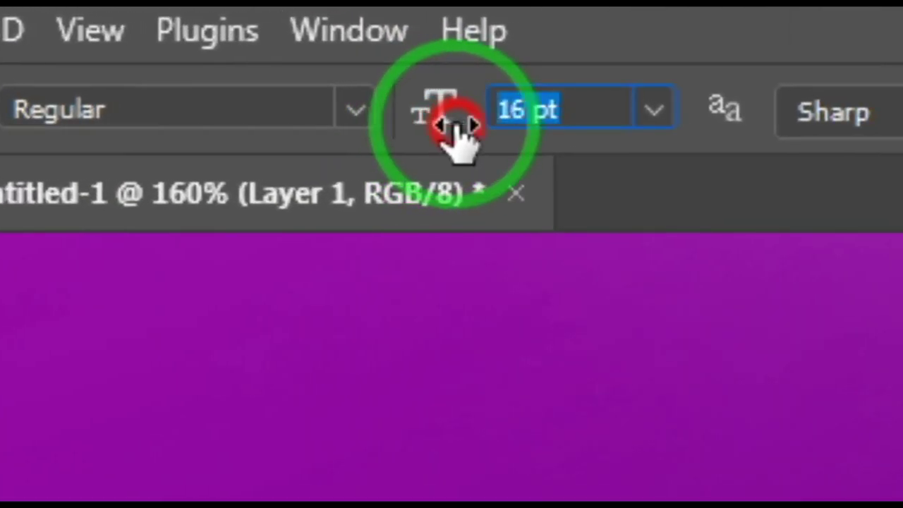
{"action": "left_click_drag", "start_coordinate": [455, 125], "coordinate": [452, 127]}
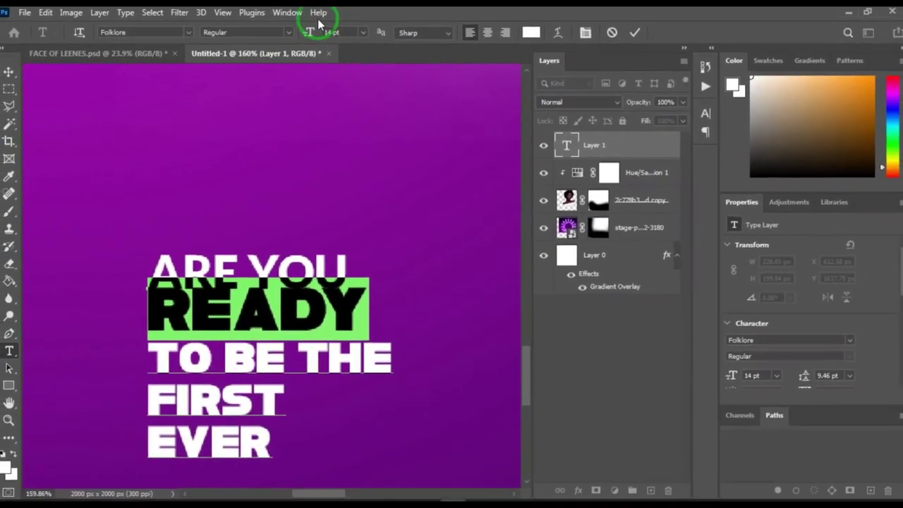
{"action": "mouse_move", "coordinate": [306, 30]}
{"action": "left_mouse_down"}
{"action": "mouse_move", "coordinate": [314, 37]}
{"action": "mouse_move", "coordinate": [302, 34]}
{"action": "mouse_move", "coordinate": [325, 23]}
{"action": "mouse_move", "coordinate": [302, 32]}
{"action": "mouse_move", "coordinate": [312, 32]}
{"action": "left_mouse_up"}
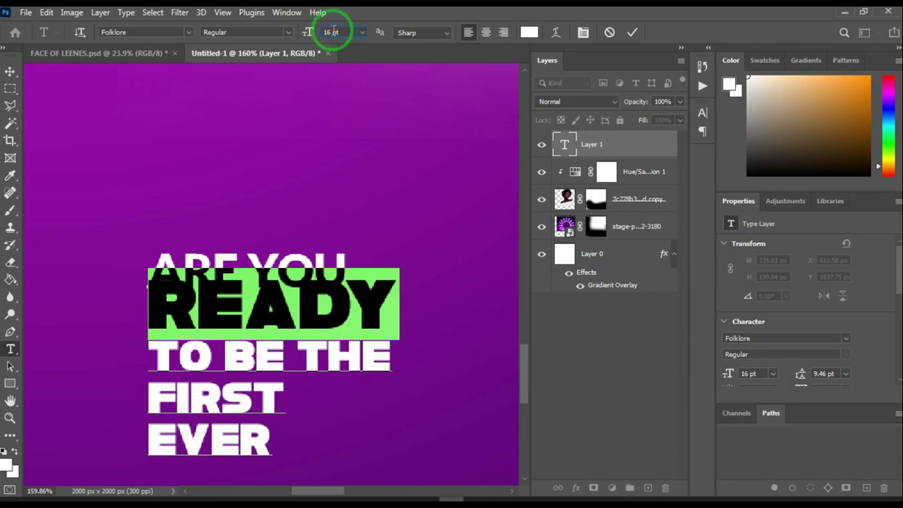
{"action": "type", "text": "10"}
{"action": "key", "text": "Return"}
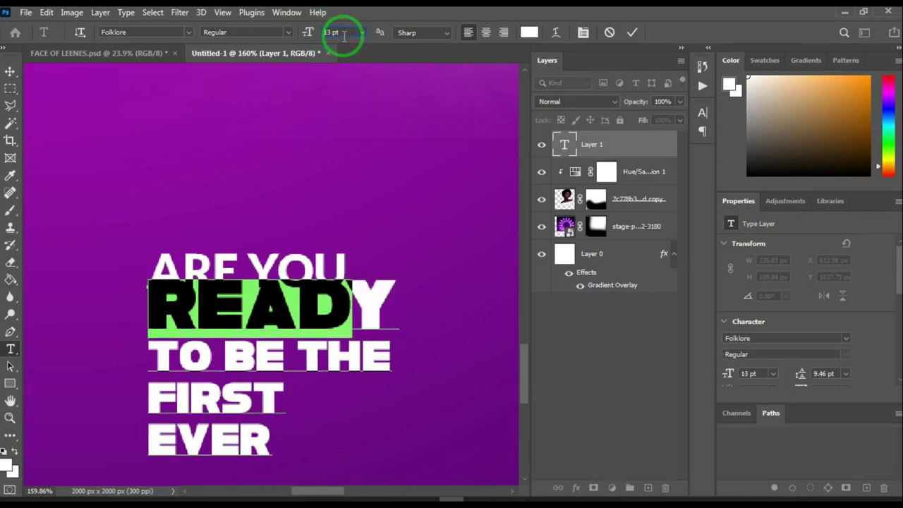
{"action": "key", "text": "Up"}
{"action": "key", "text": "Up"}
{"action": "key", "text": "Up"}
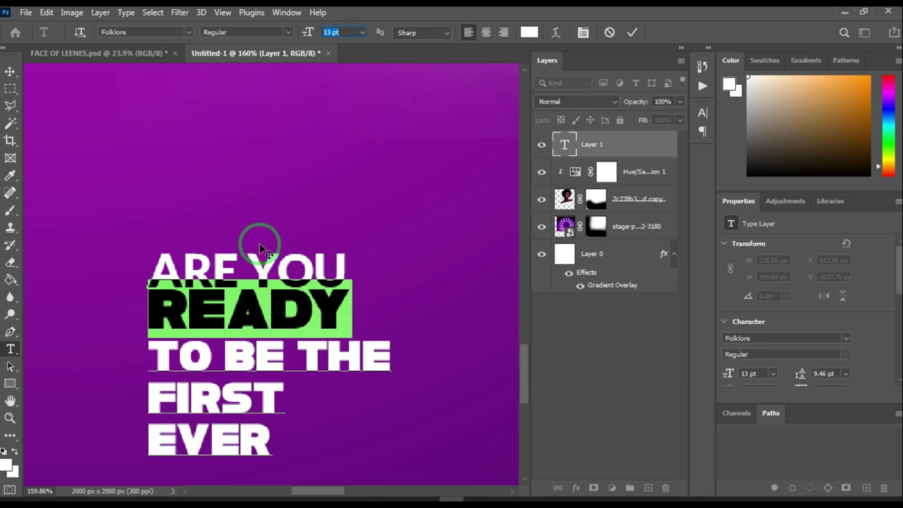
- Increase the leading of "READY" so it clears the line above, and set the leading of "TO BE THE" to 9 pt
{"action": "left_click", "coordinate": [583, 33]}
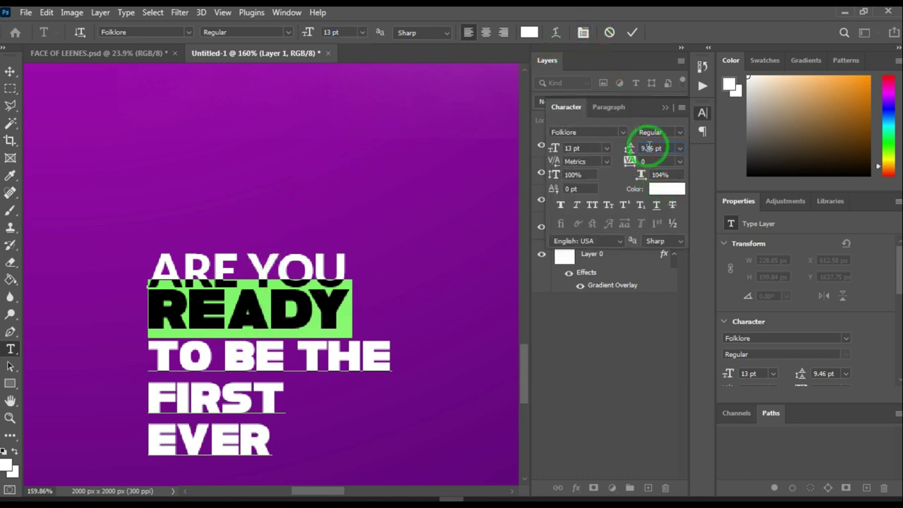
{"action": "left_click", "coordinate": [663, 107]}
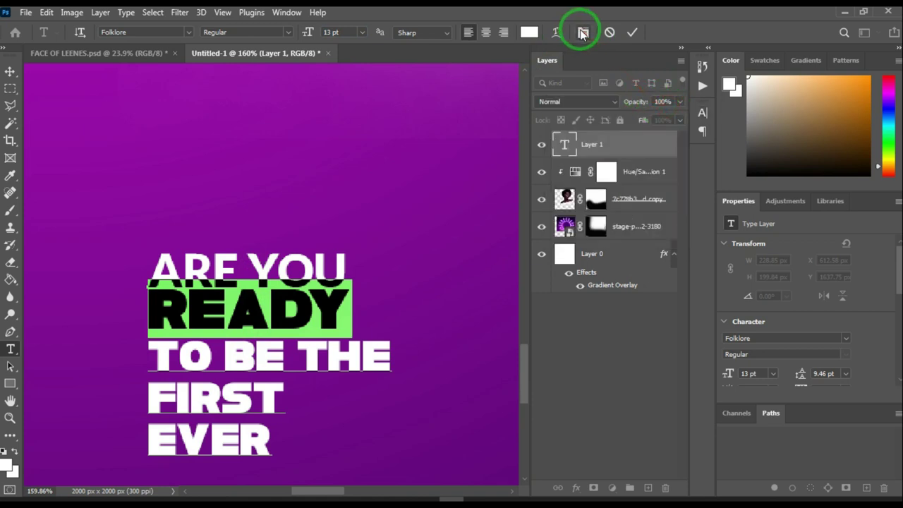
{"action": "left_click", "coordinate": [581, 33]}
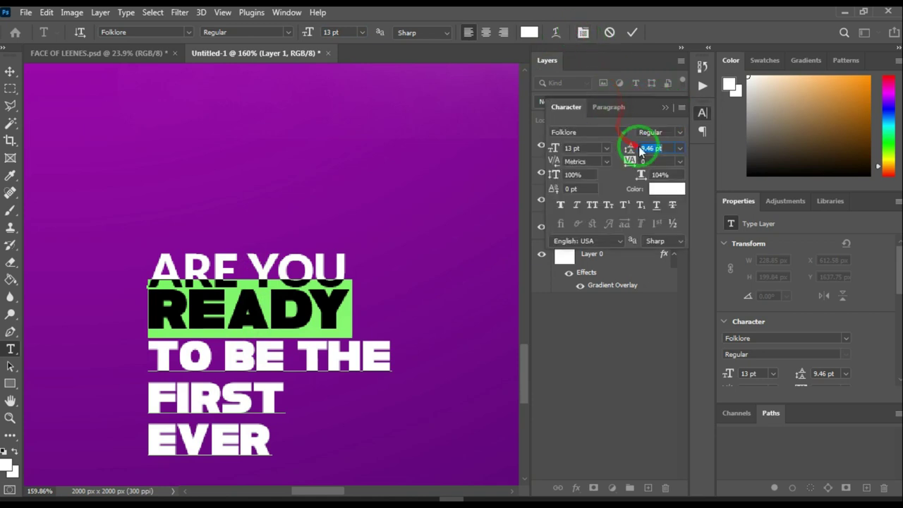
{"action": "left_click", "coordinate": [647, 148]}
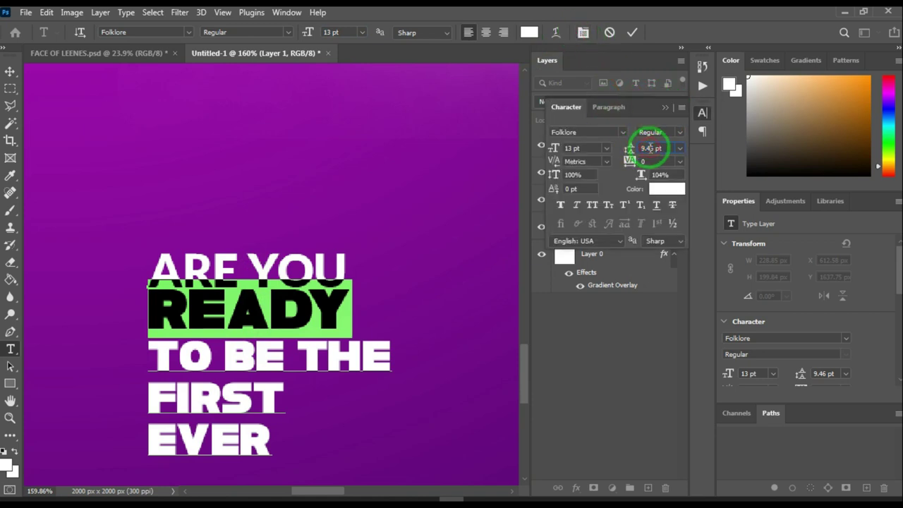
{"action": "type", "text": "10"}
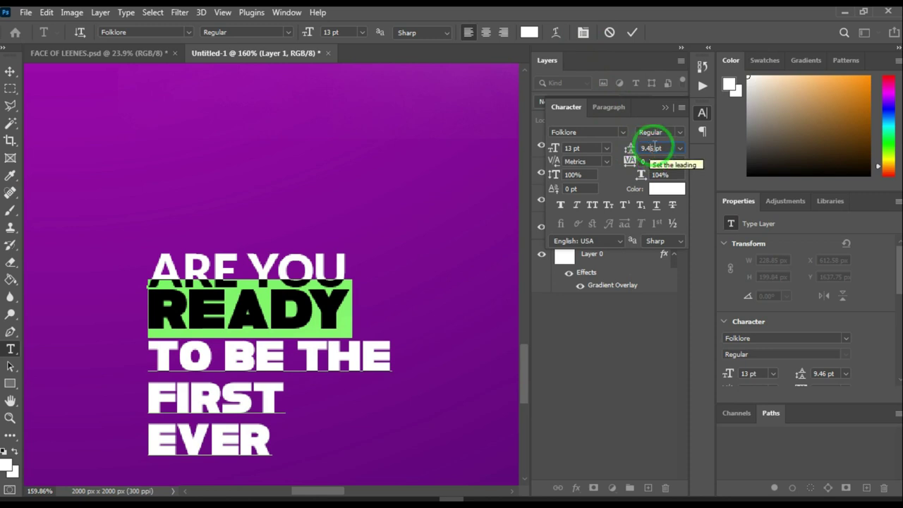
{"action": "key", "text": "Return"}
{"action": "key", "text": "Up"}
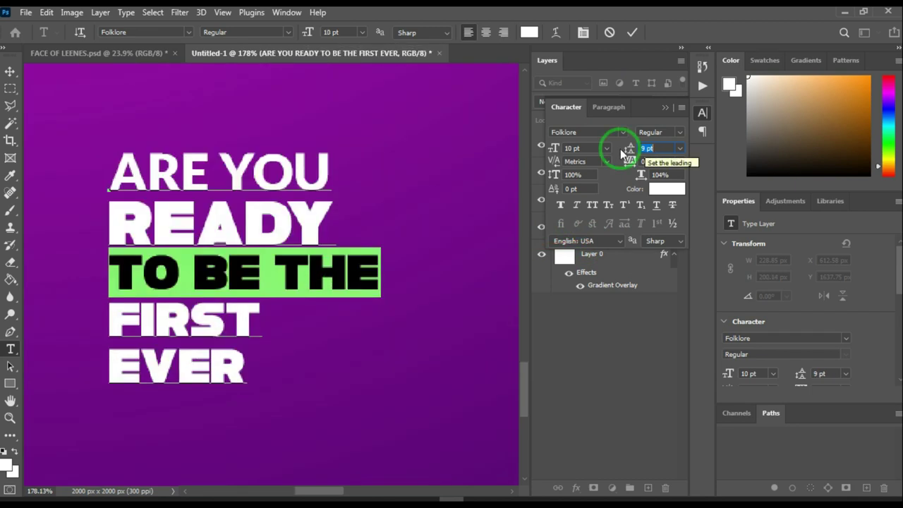
- Set the "TO BE THE" line in Lato Black at a font size of 9 pt
{"action": "left_click", "coordinate": [582, 132]}
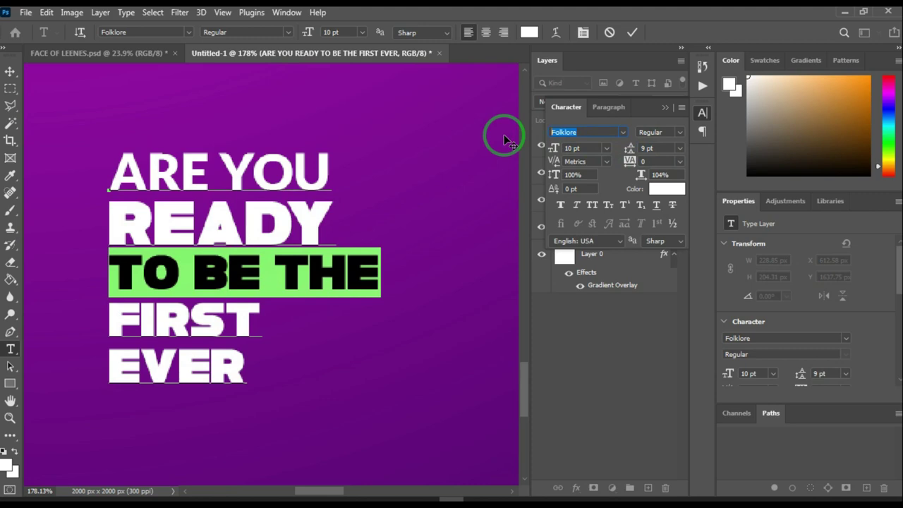
{"action": "type", "text": "LATO"}
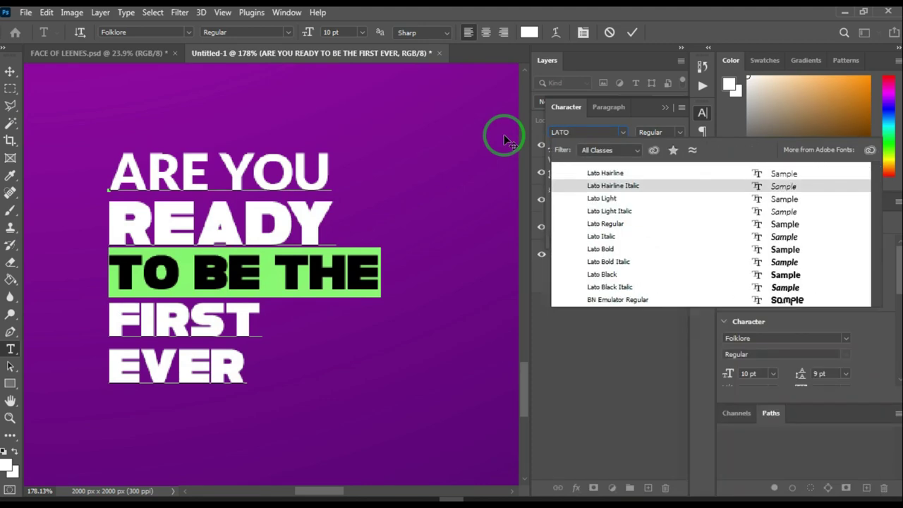
{"action": "key", "text": "Return"}
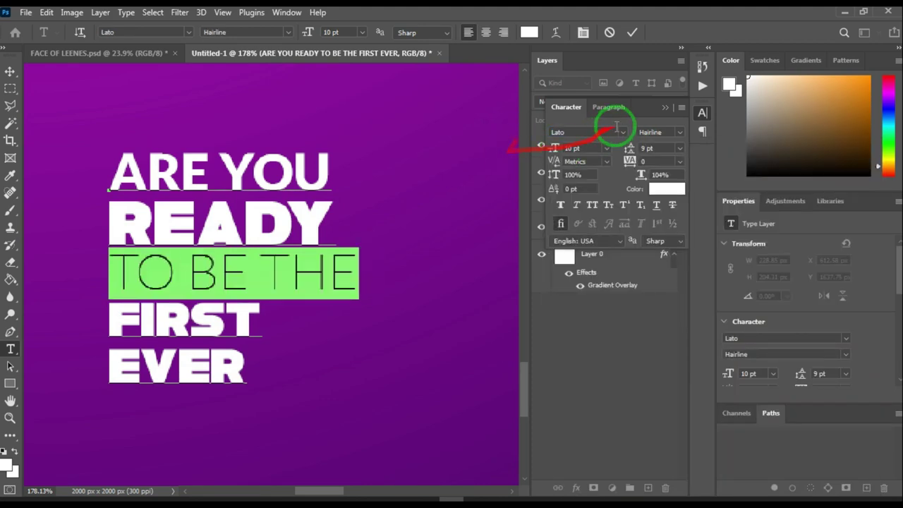
{"action": "left_click", "coordinate": [679, 132]}
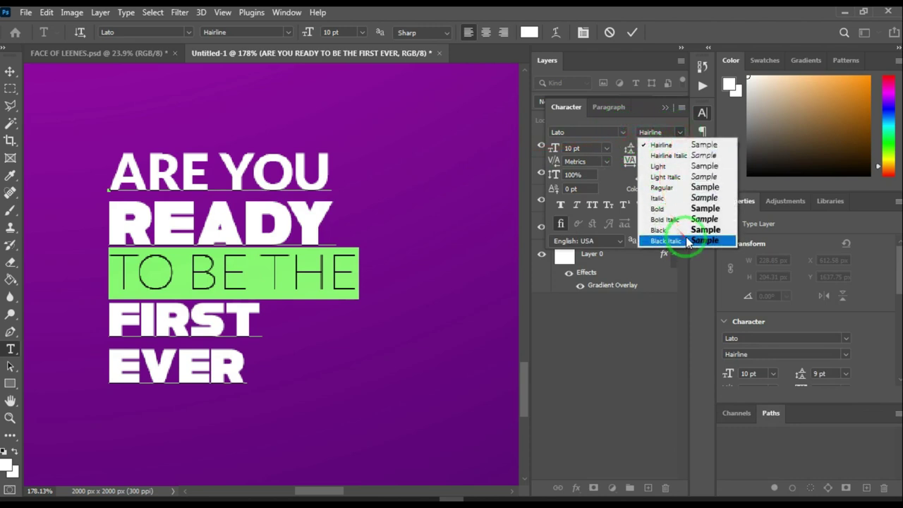
{"action": "left_click", "coordinate": [689, 232]}
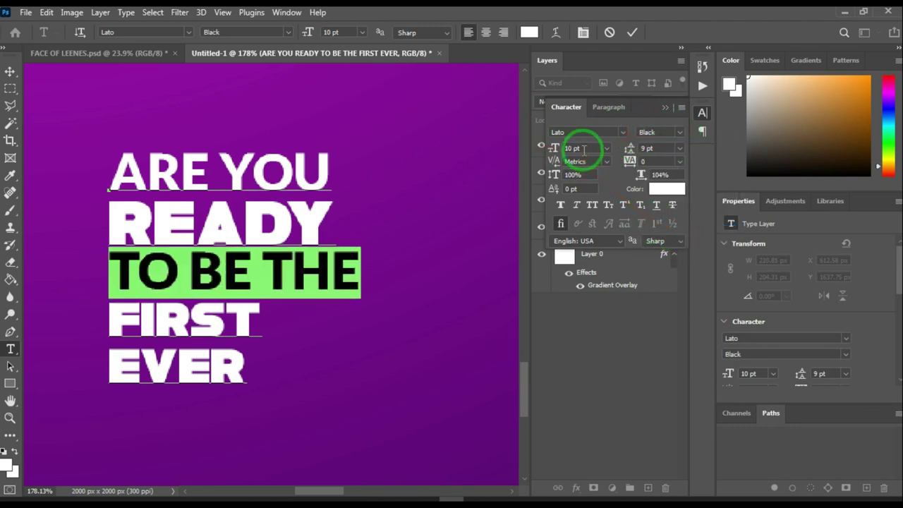
{"action": "key", "text": "Down"}
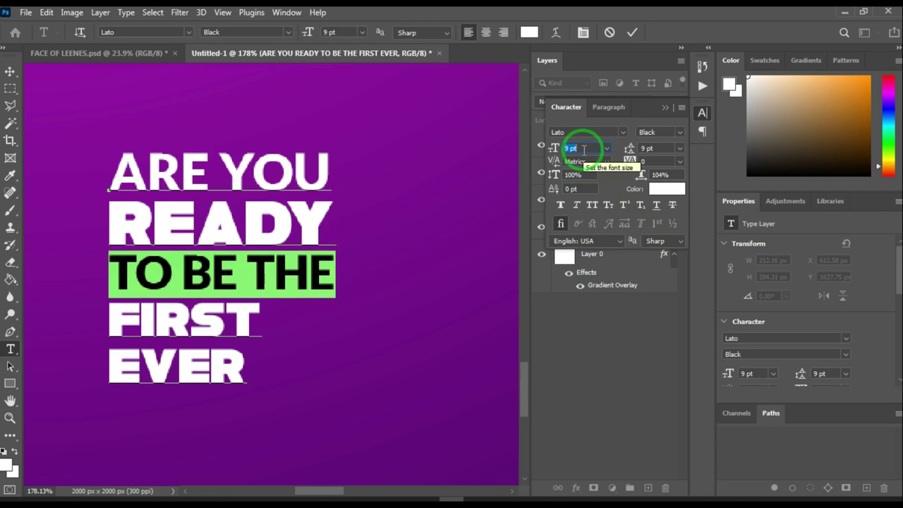
- Set the font size of the "FIRST" and "EVER" lines to 15 pt
{"action": "left_click_drag", "start_coordinate": [220, 317], "coordinate": [323, 399]}
{"action": "left_click", "coordinate": [121, 328]}
{"action": "scroll", "coordinate": [113, 324], "scroll_direction": "up", "scroll_amount": 1}
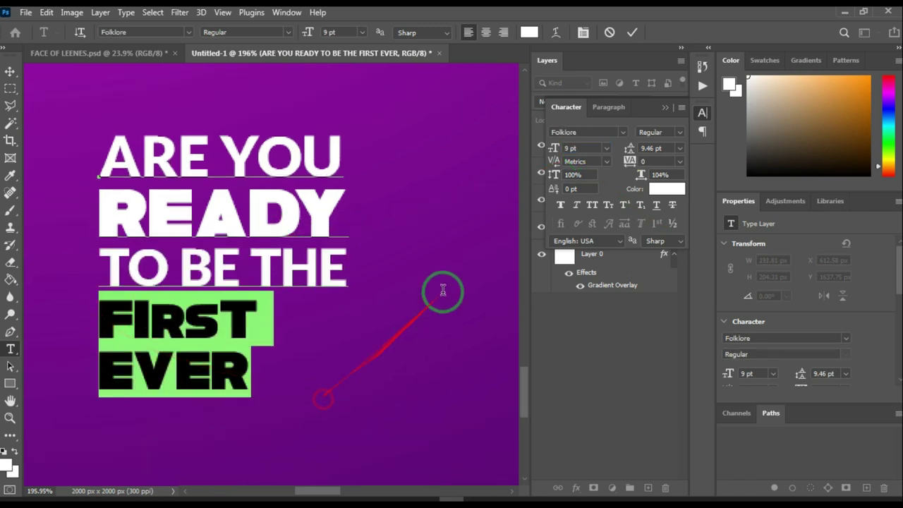
{"action": "left_click", "coordinate": [580, 143]}
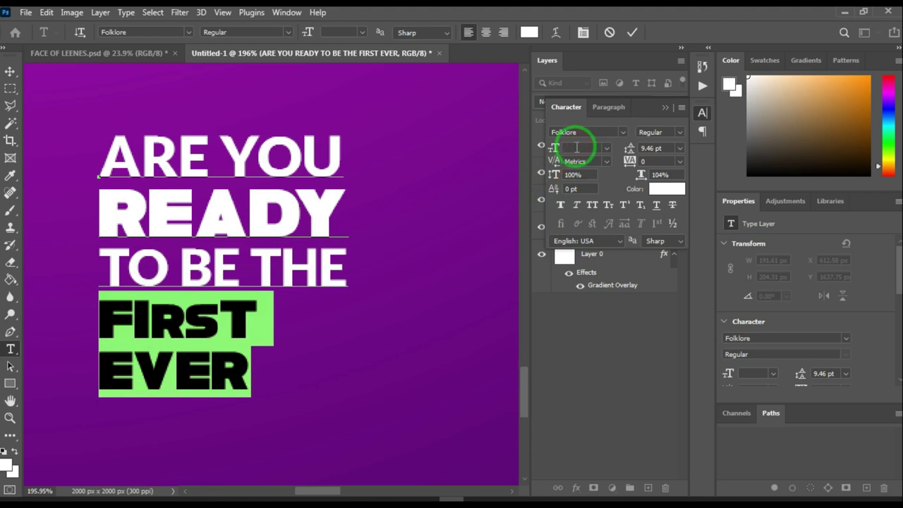
{"action": "scroll", "coordinate": [576, 146], "scroll_direction": "up", "scroll_amount": 1}
{"action": "type", "text": "36"}
{"action": "key", "text": "Return"}
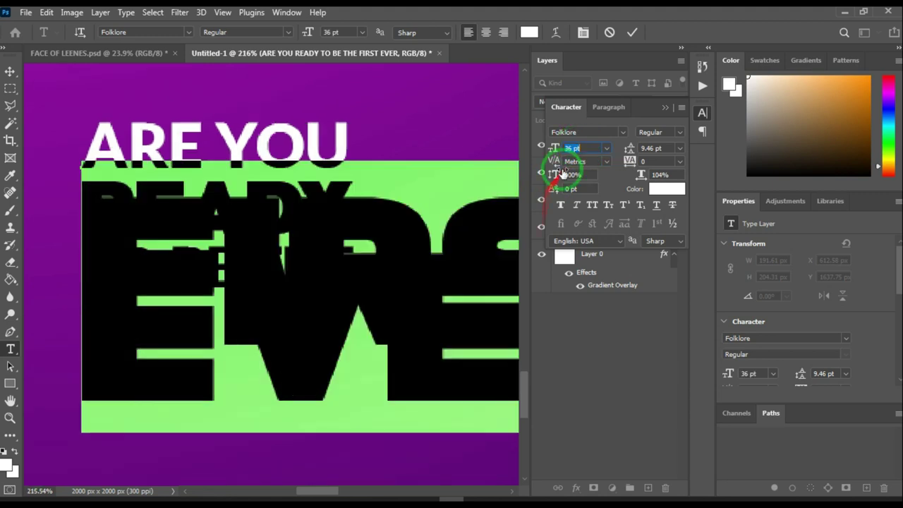
{"action": "mouse_move", "coordinate": [563, 150]}
{"action": "left_mouse_down"}
{"action": "mouse_move", "coordinate": [534, 150]}
{"action": "mouse_move", "coordinate": [574, 147]}
{"action": "left_mouse_up"}
{"action": "scroll", "coordinate": [573, 148], "scroll_direction": "up", "scroll_amount": 4}
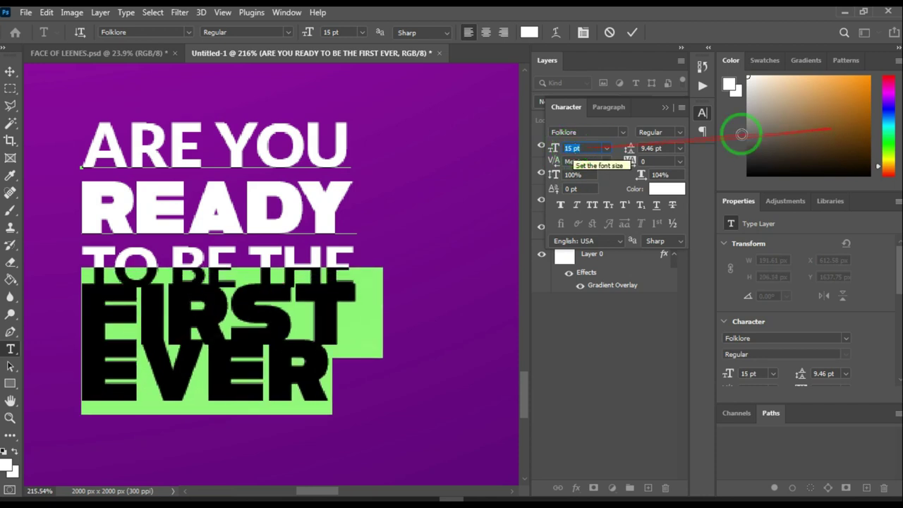
- Set the leading of the "FIRST" and "EVER" lines to 12 pt and finish editing the text
{"action": "left_click", "coordinate": [650, 147]}
{"action": "type", "text": "12"}
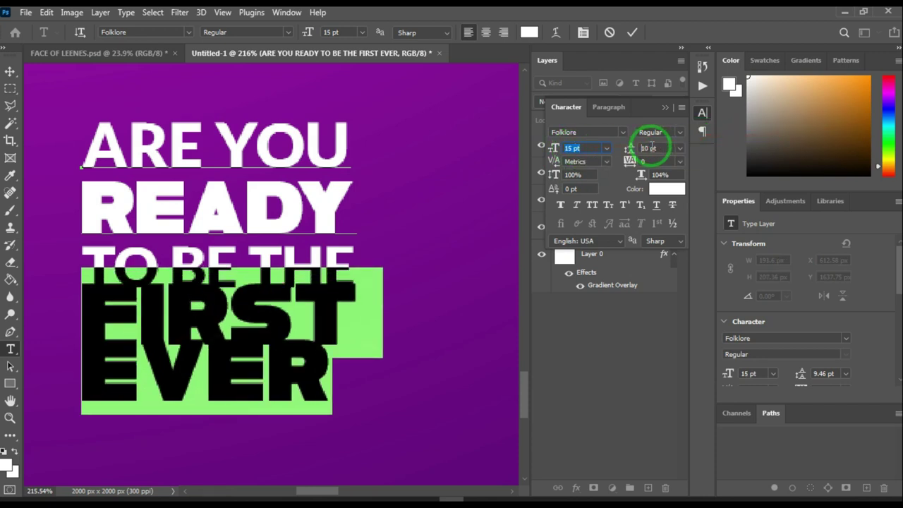
{"action": "key", "text": "Return"}
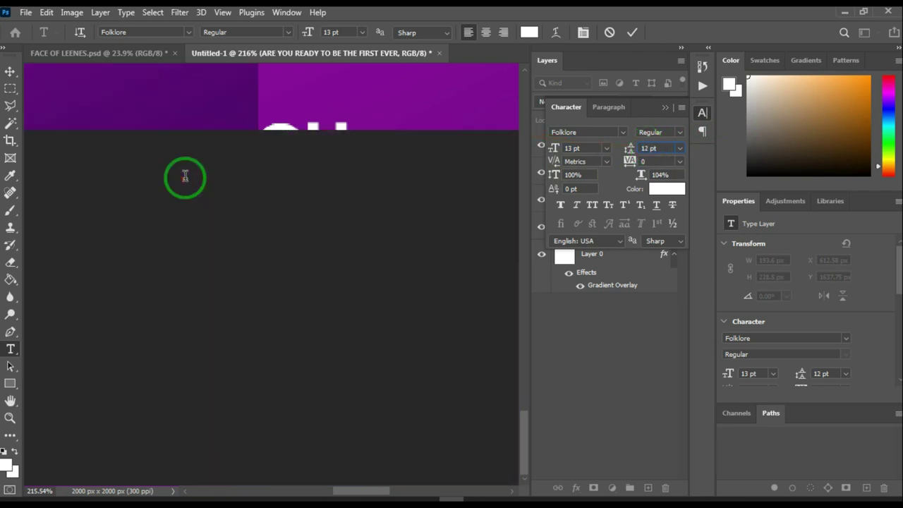
{"action": "scroll", "coordinate": [185, 176], "scroll_direction": "down", "scroll_amount": 3}
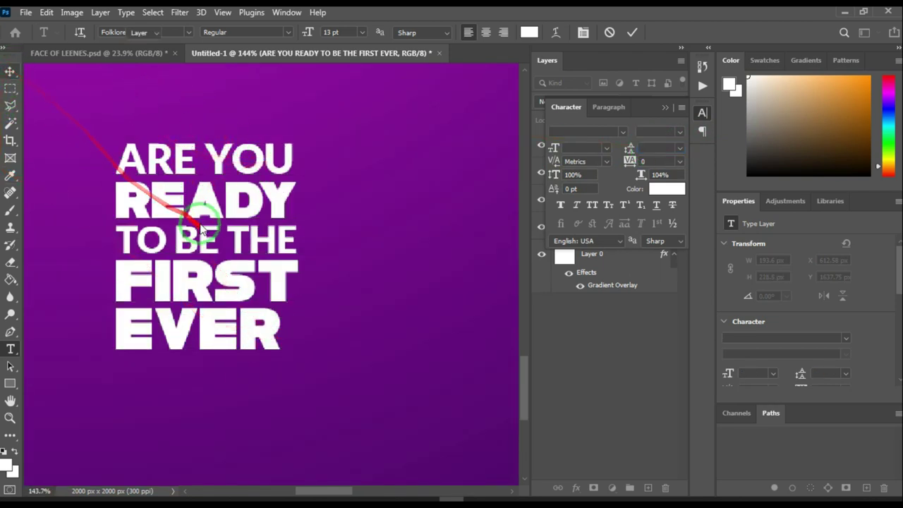
{"action": "scroll", "coordinate": [201, 292], "scroll_direction": "down", "scroll_amount": 5}
{"action": "scroll", "coordinate": [240, 314], "scroll_direction": "down", "scroll_amount": 3}
{"action": "key", "text": "v"}
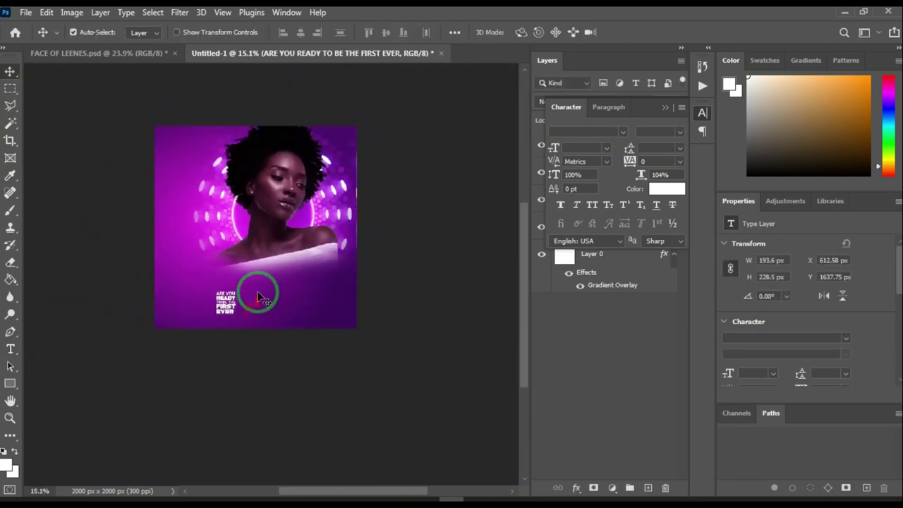
{"action": "scroll", "coordinate": [159, 154], "scroll_direction": "up", "scroll_amount": 2}
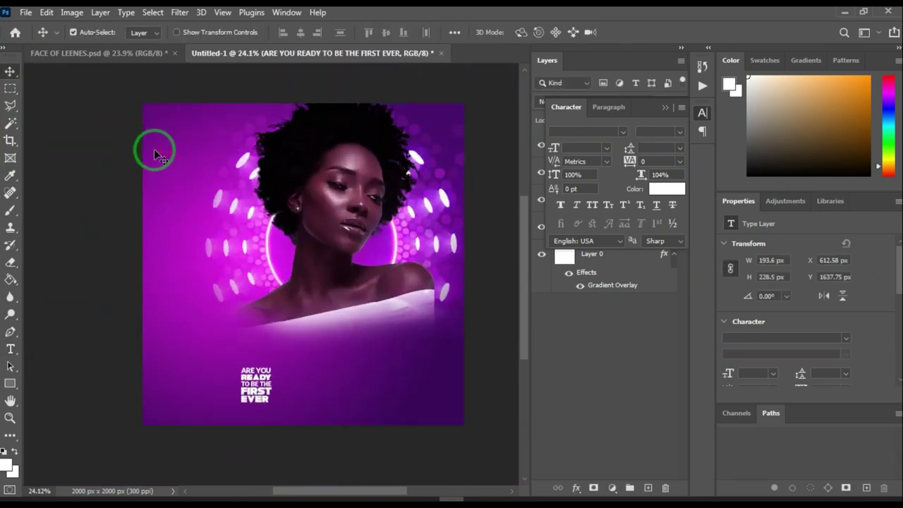
{"action": "left_click_drag", "start_coordinate": [173, 163], "coordinate": [169, 153]}
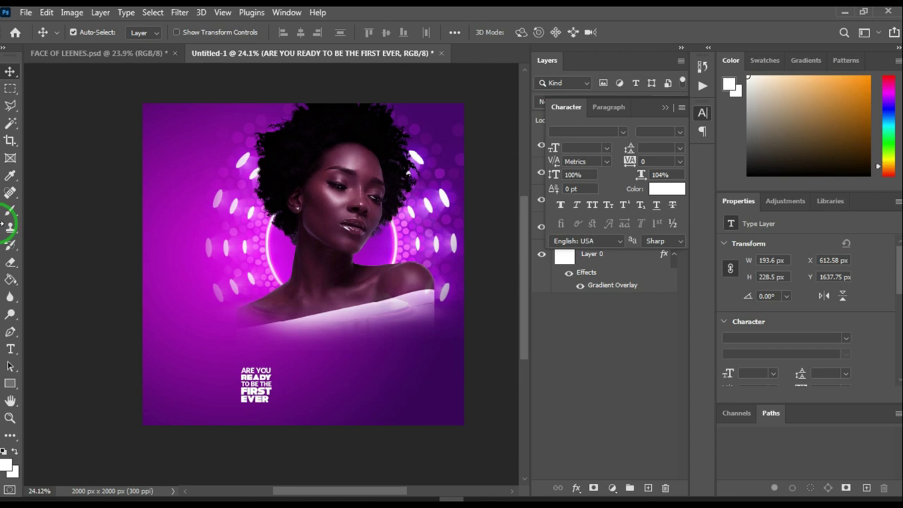
- Move the headline text block beside the model's hair in the flyer's upper left area and scale it to about 265%
{"action": "left_click_drag", "start_coordinate": [282, 388], "coordinate": [170, 179]}
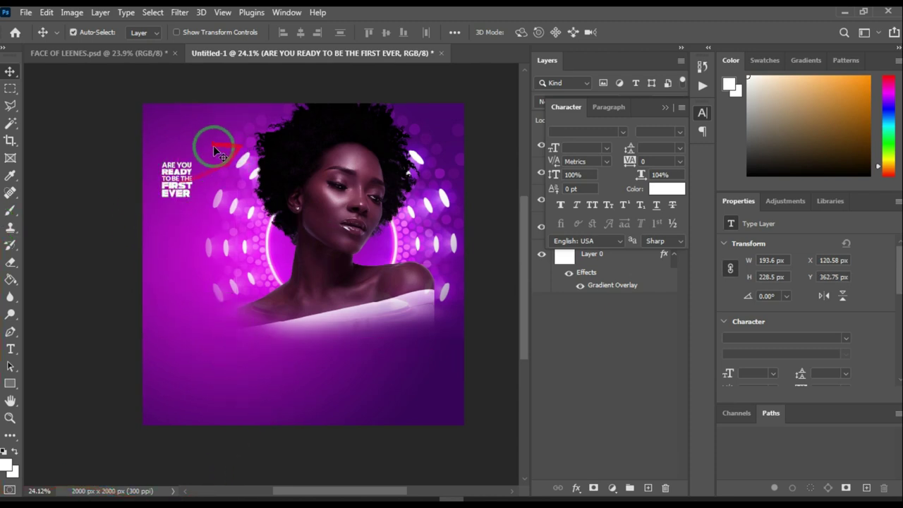
{"action": "key", "text": "ctrl+t"}
{"action": "scroll", "coordinate": [182, 166], "scroll_direction": "up", "scroll_amount": 2}
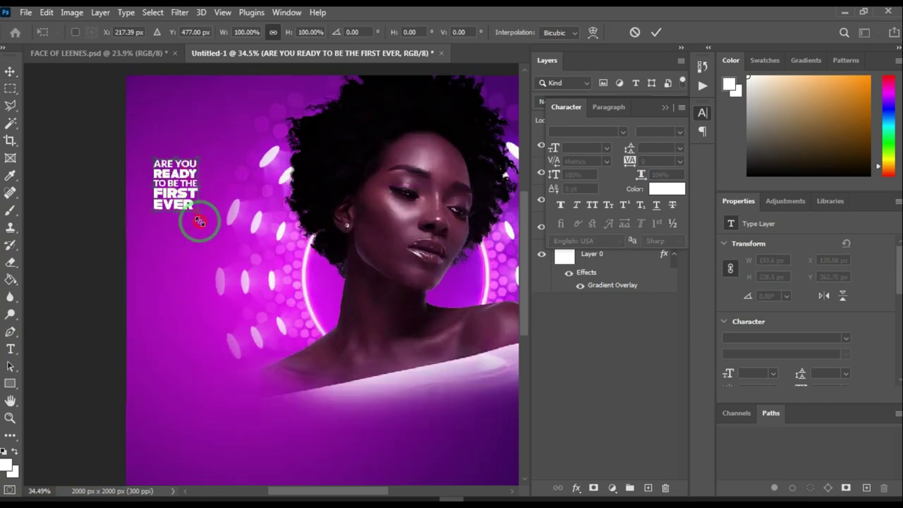
{"action": "left_click_drag", "start_coordinate": [205, 217], "coordinate": [266, 300]}
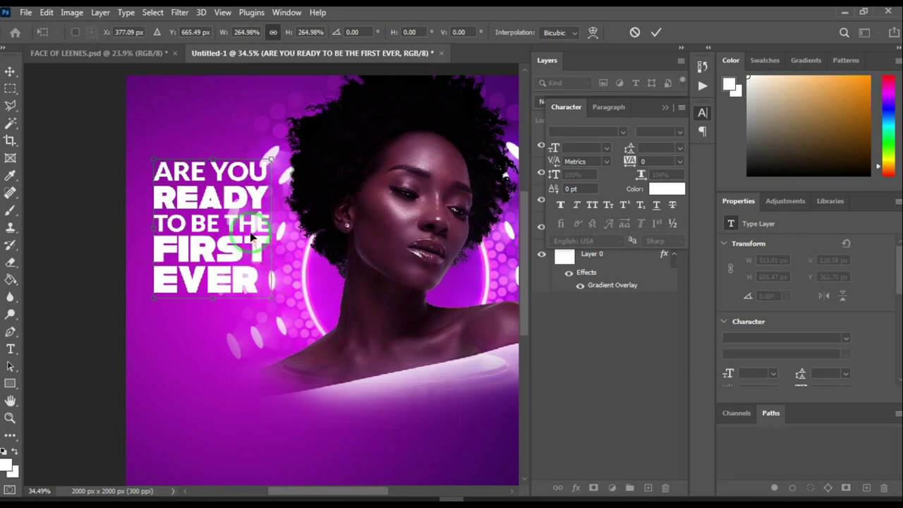
{"action": "left_click", "coordinate": [656, 33]}
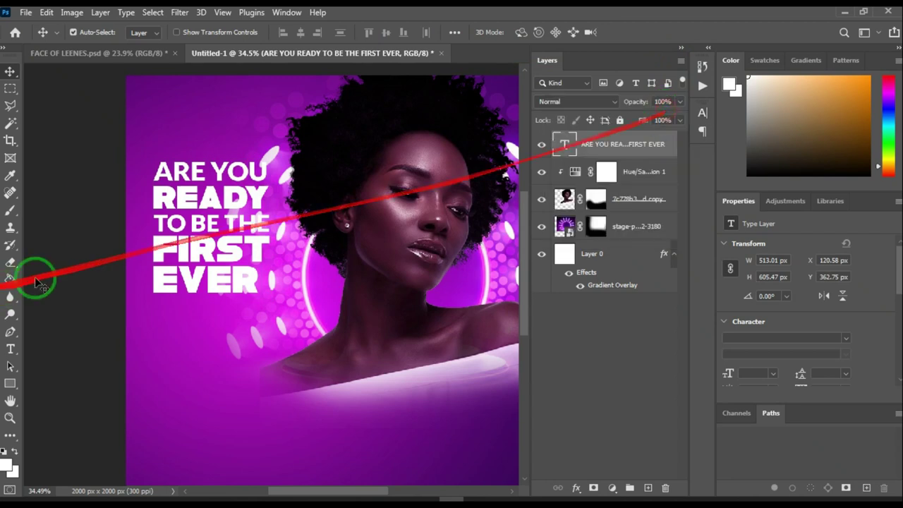
- Add a new empty layer directly above the stage lights image layer and below the portrait
{"action": "scroll", "coordinate": [216, 204], "scroll_direction": "up", "scroll_amount": 1}
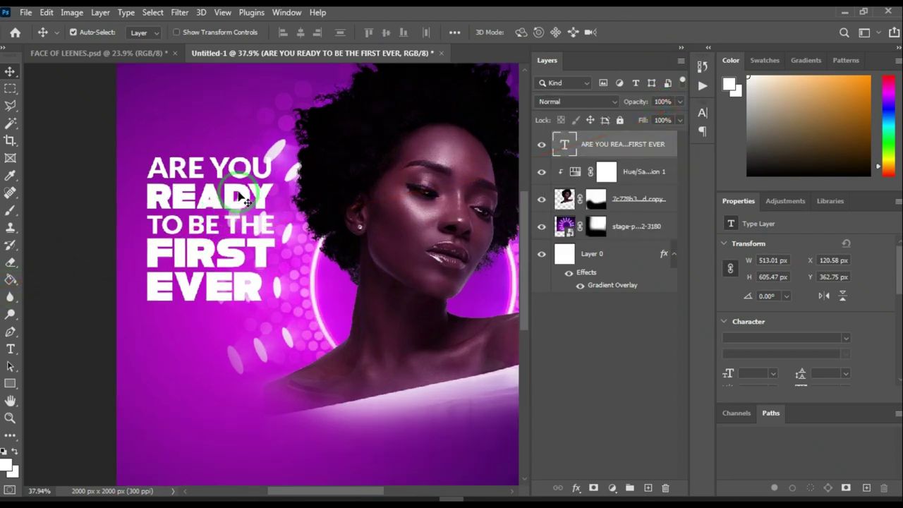
{"action": "scroll", "coordinate": [258, 282], "scroll_direction": "down", "scroll_amount": 2}
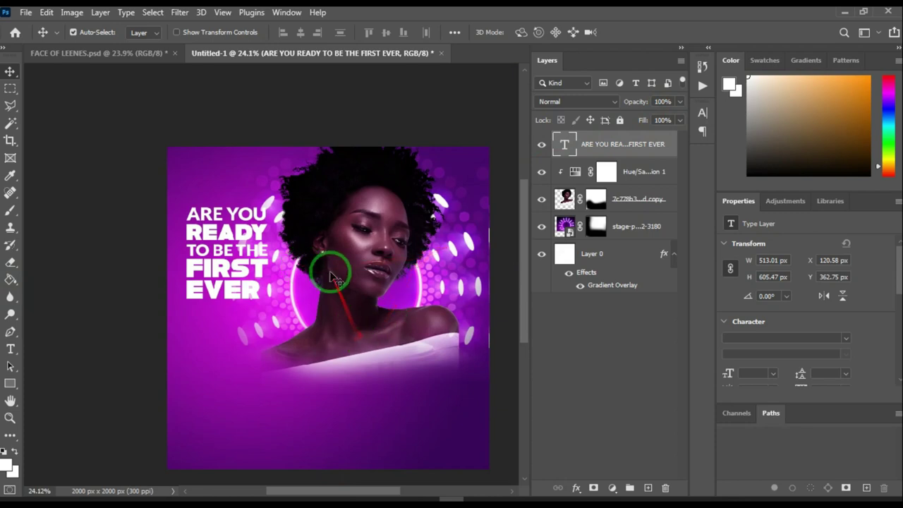
{"action": "scroll", "coordinate": [207, 252], "scroll_direction": "up", "scroll_amount": 2}
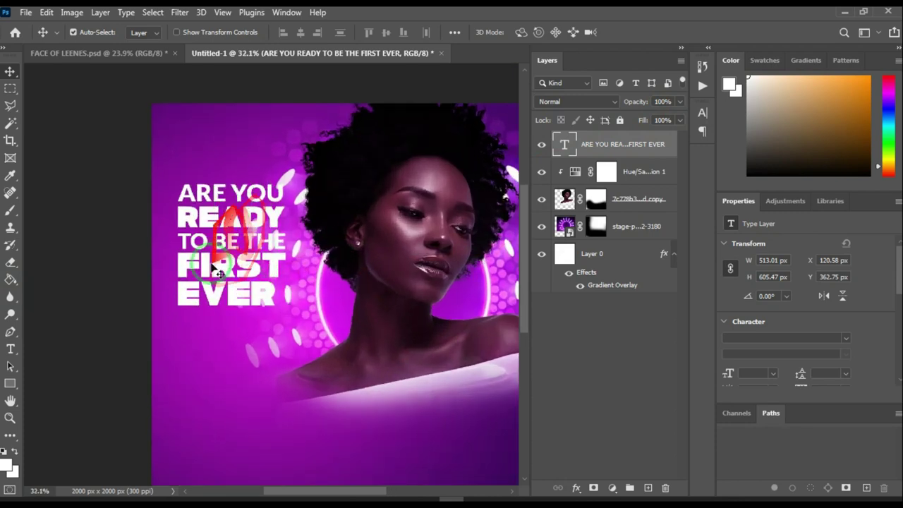
{"action": "scroll", "coordinate": [261, 222], "scroll_direction": "up", "scroll_amount": 1}
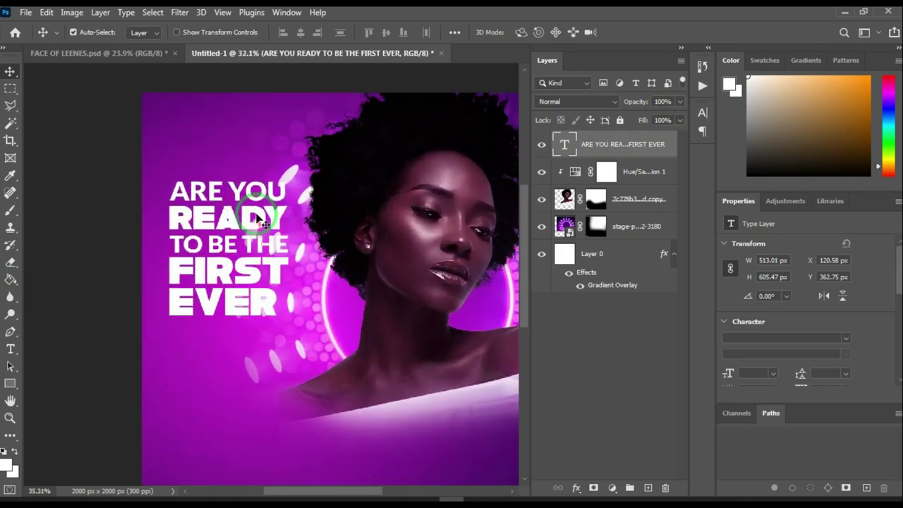
{"action": "scroll", "coordinate": [261, 222], "scroll_direction": "up", "scroll_amount": 1}
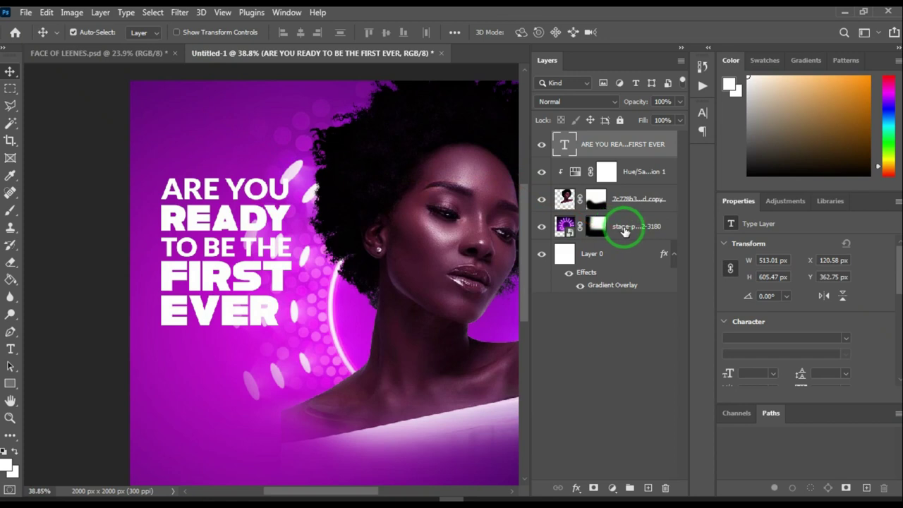
{"action": "left_click", "coordinate": [609, 230]}
{"action": "left_click_drag", "start_coordinate": [606, 232], "coordinate": [636, 410]}
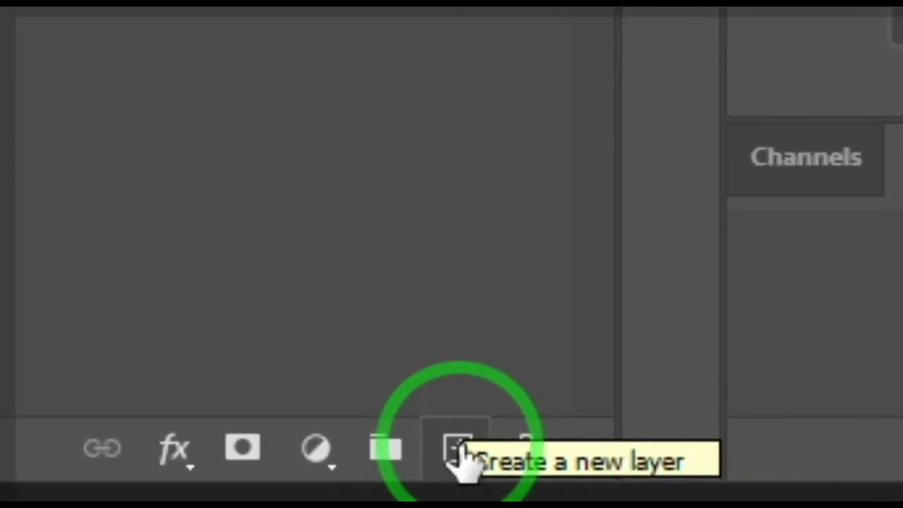
{"action": "left_click", "coordinate": [648, 488]}
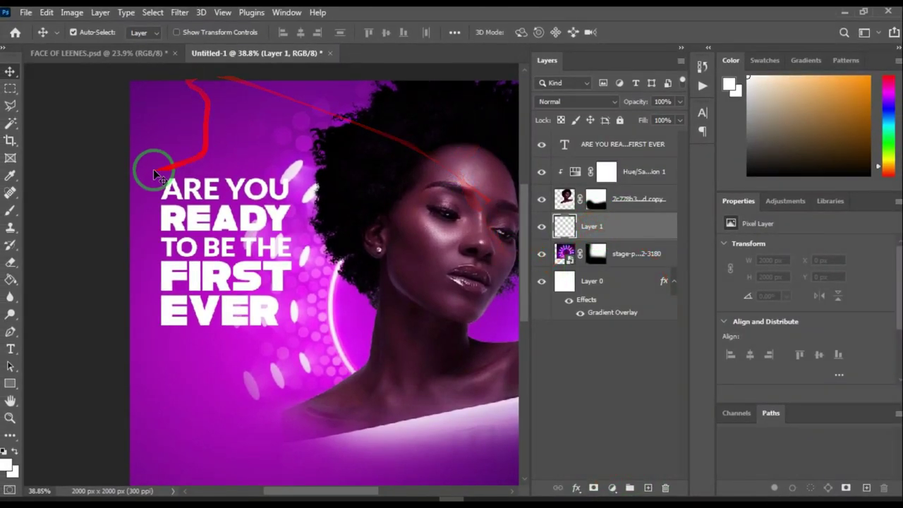
- Choose the Brush tool and sample the dark purple of the flyer's background below the portrait as the painting color
{"action": "left_click", "coordinate": [9, 212]}
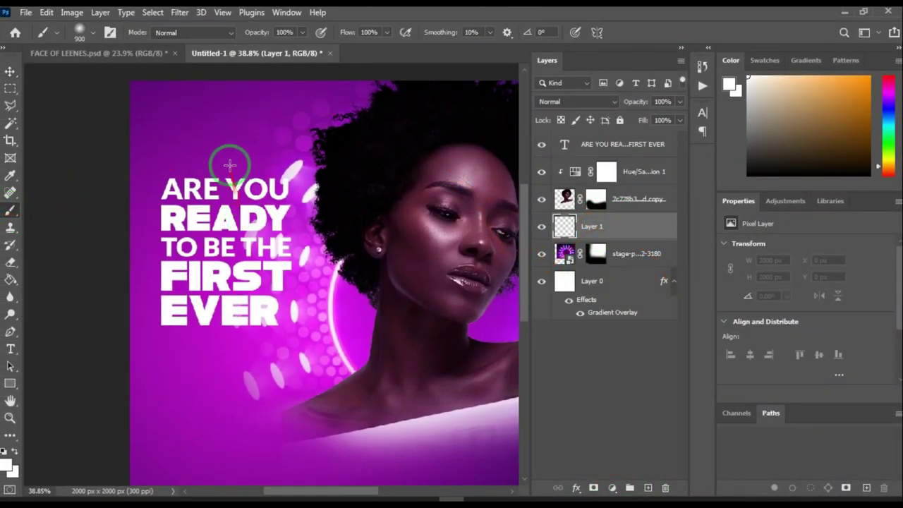
{"action": "scroll", "coordinate": [263, 239], "scroll_direction": "down", "scroll_amount": 1}
{"action": "scroll", "coordinate": [262, 238], "scroll_direction": "down", "scroll_amount": 3}
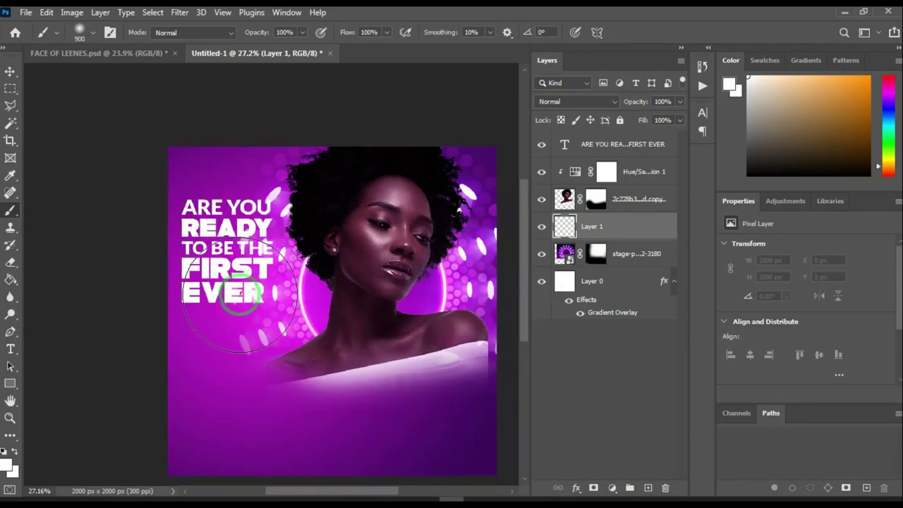
{"action": "scroll", "coordinate": [240, 286], "scroll_direction": "down", "scroll_amount": 2}
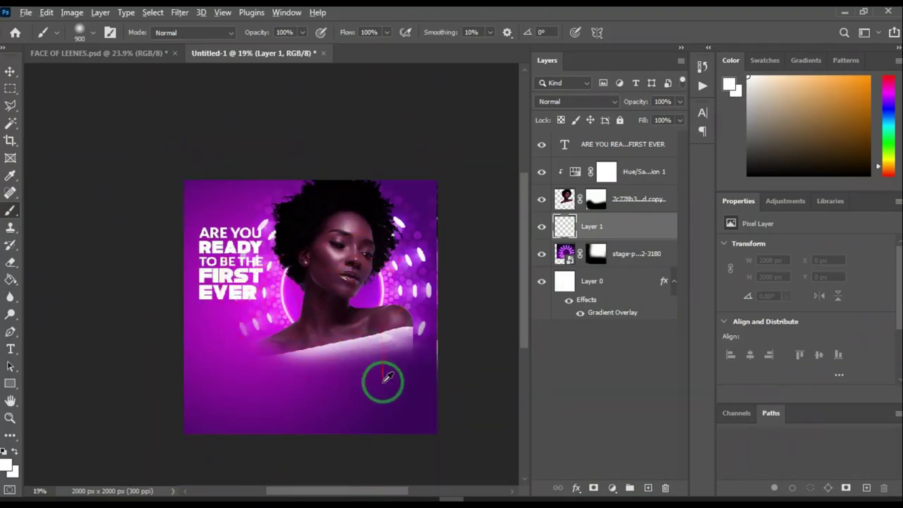
{"action": "left_click", "coordinate": [378, 379], "text": "alt"}
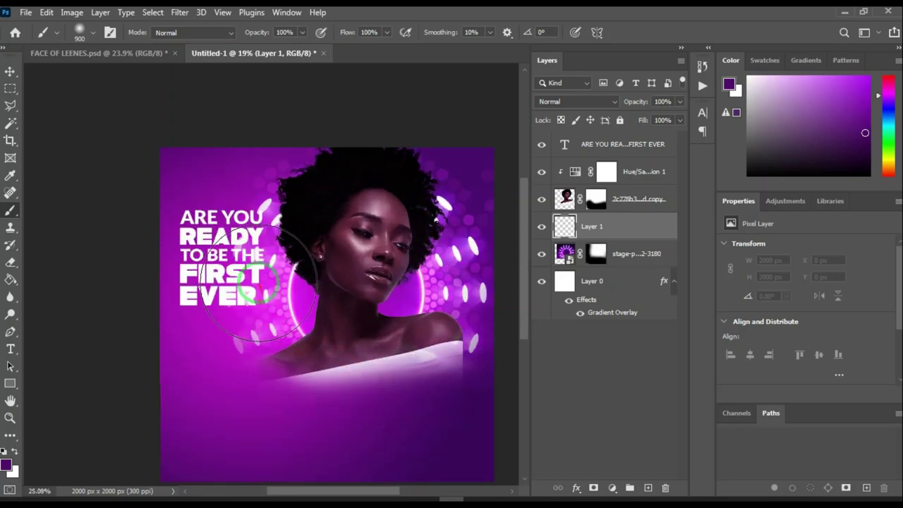
- Paint soft dark purple on the new layer behind the headline text, enlarging the brush from 900 to 1500 px
{"action": "scroll", "coordinate": [259, 283], "scroll_direction": "up", "scroll_amount": 1}
{"action": "key", "text": "bracketright"}
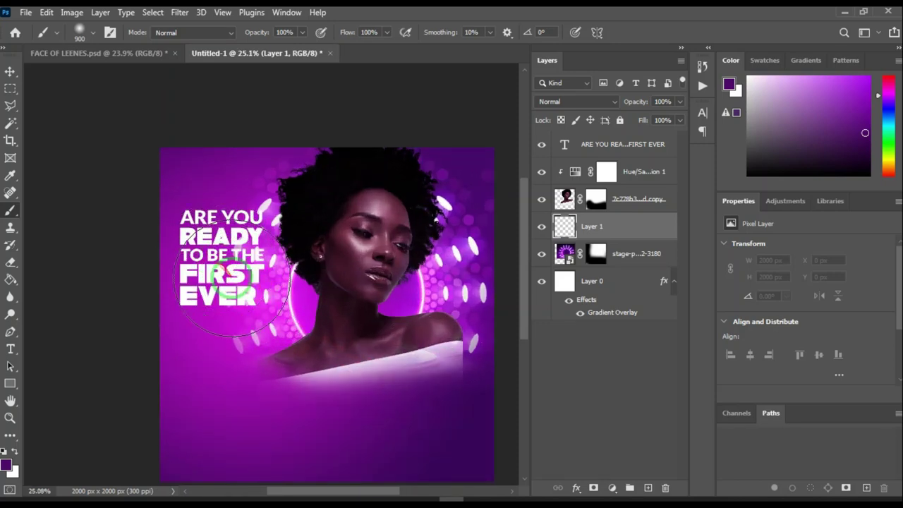
{"action": "left_click_drag", "start_coordinate": [236, 271], "coordinate": [282, 311]}
{"action": "key", "text": "bracketright"}
{"action": "key", "text": "bracketright"}
{"action": "key", "text": "bracketright"}
{"action": "key", "text": "bracketright"}
{"action": "key", "text": "bracketright"}
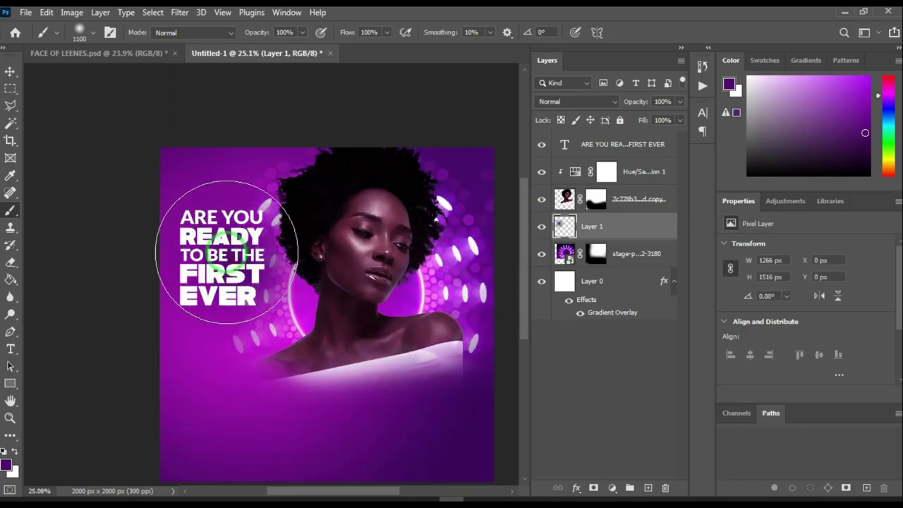
{"action": "left_click_drag", "start_coordinate": [219, 254], "coordinate": [247, 232]}
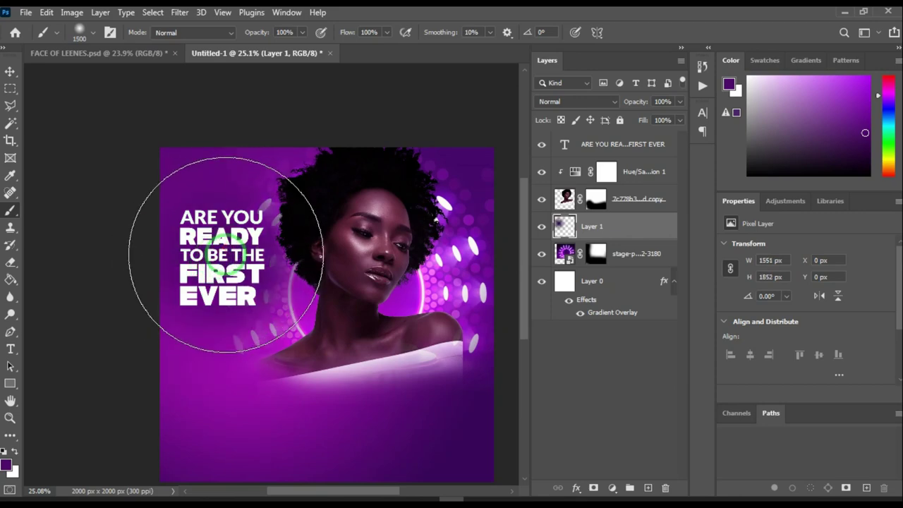
{"action": "scroll", "coordinate": [230, 263], "scroll_direction": "down", "scroll_amount": 1}
{"action": "scroll", "coordinate": [238, 268], "scroll_direction": "up", "scroll_amount": 1}
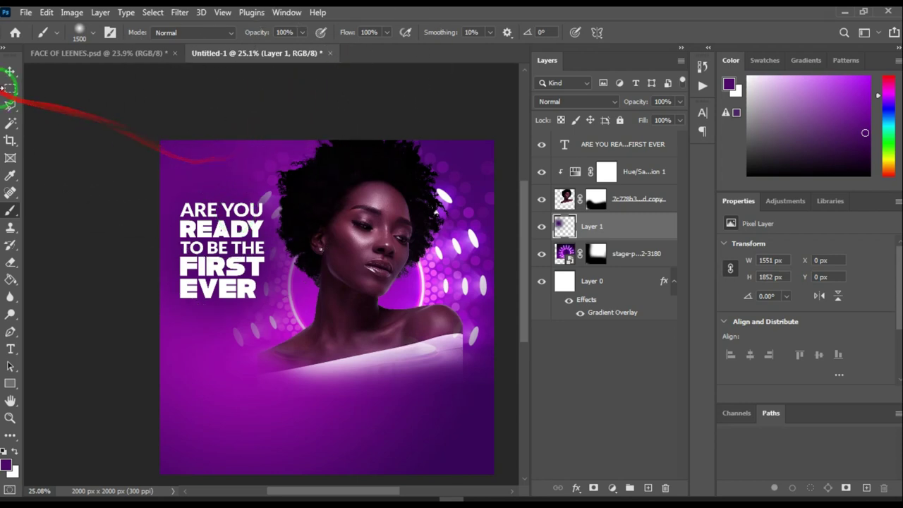
- Duplicate the headline text layer in place and hide the original text layer
{"action": "left_click", "coordinate": [10, 76]}
{"action": "scroll", "coordinate": [201, 262], "scroll_direction": "down", "scroll_amount": 1}
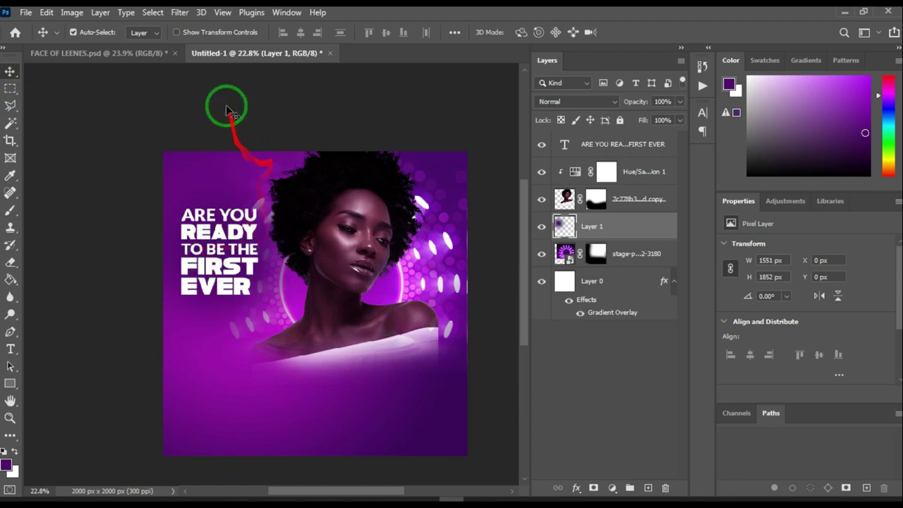
{"action": "scroll", "coordinate": [243, 248], "scroll_direction": "up", "scroll_amount": 1}
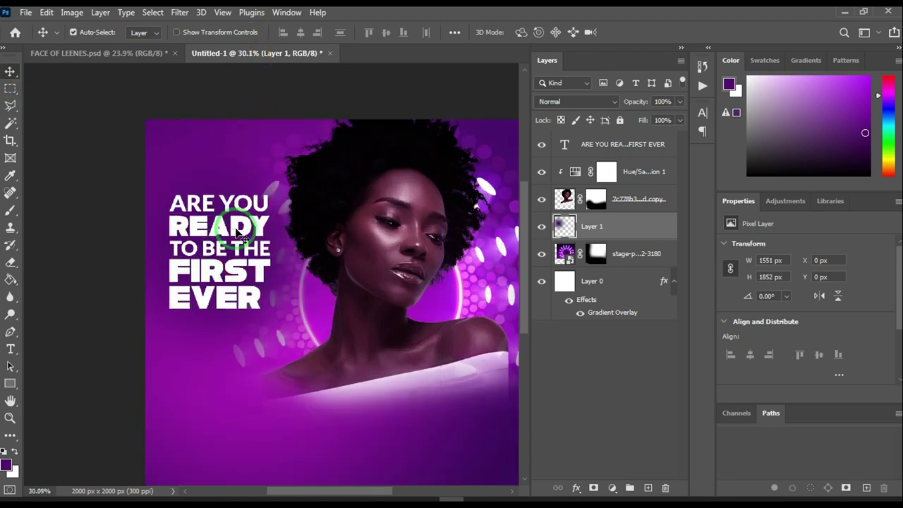
{"action": "left_click", "coordinate": [237, 232]}
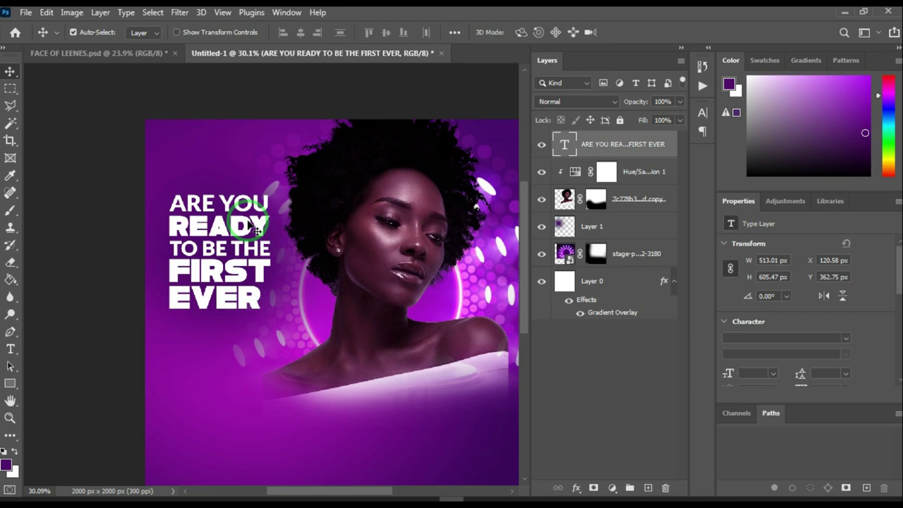
{"action": "left_click_drag", "start_coordinate": [251, 224], "coordinate": [252, 225]}
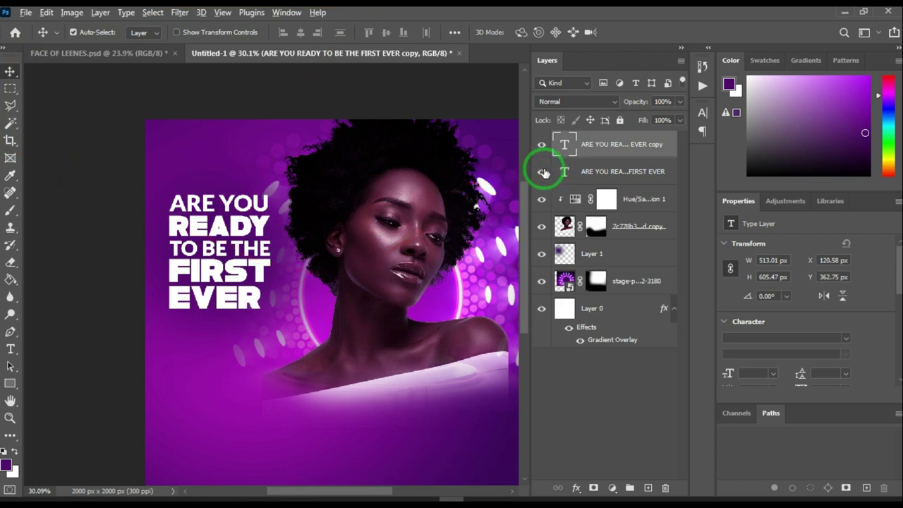
{"action": "left_click", "coordinate": [566, 166]}
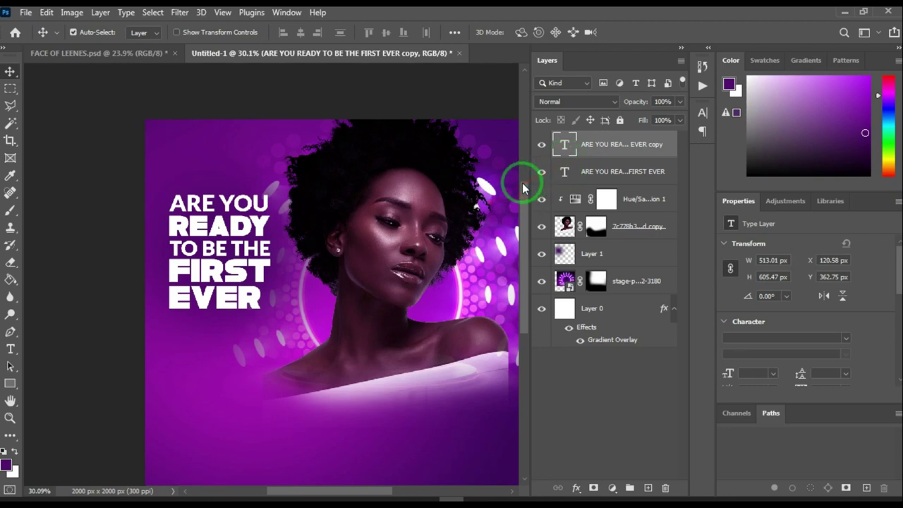
{"action": "left_click", "coordinate": [542, 172]}
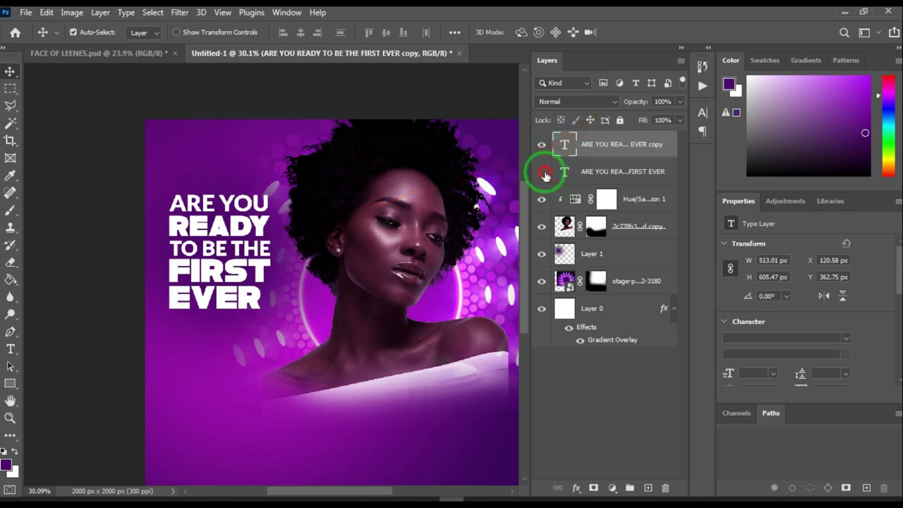
- Rasterize the copied headline text layer
{"action": "scroll", "coordinate": [255, 257], "scroll_direction": "up", "scroll_amount": 1}
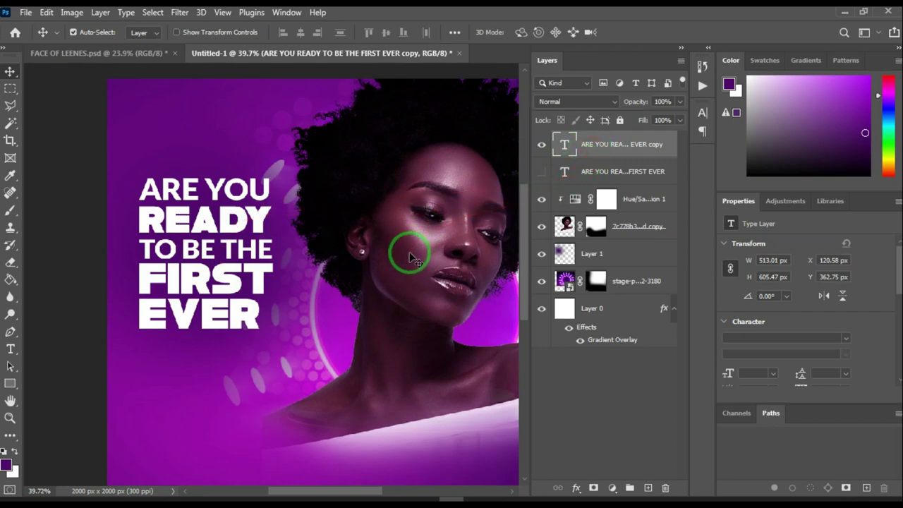
{"action": "right_click", "coordinate": [603, 144]}
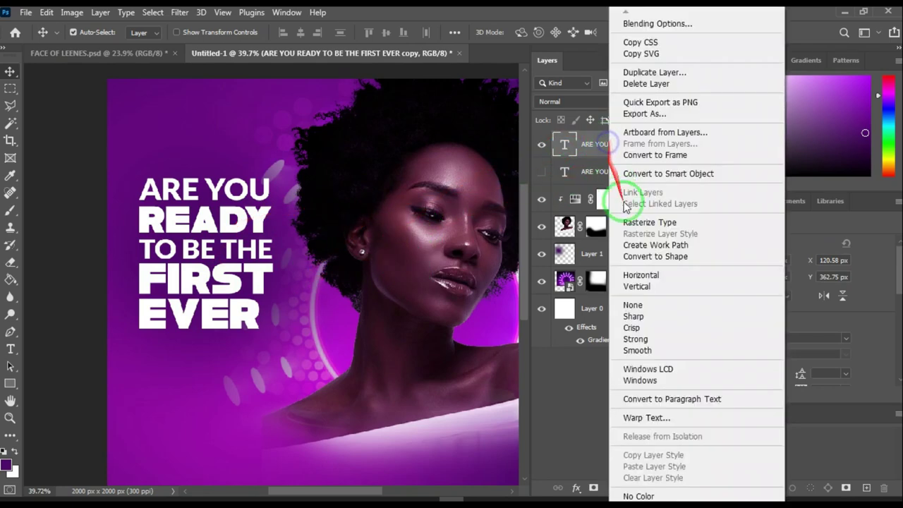
{"action": "left_click", "coordinate": [656, 224]}
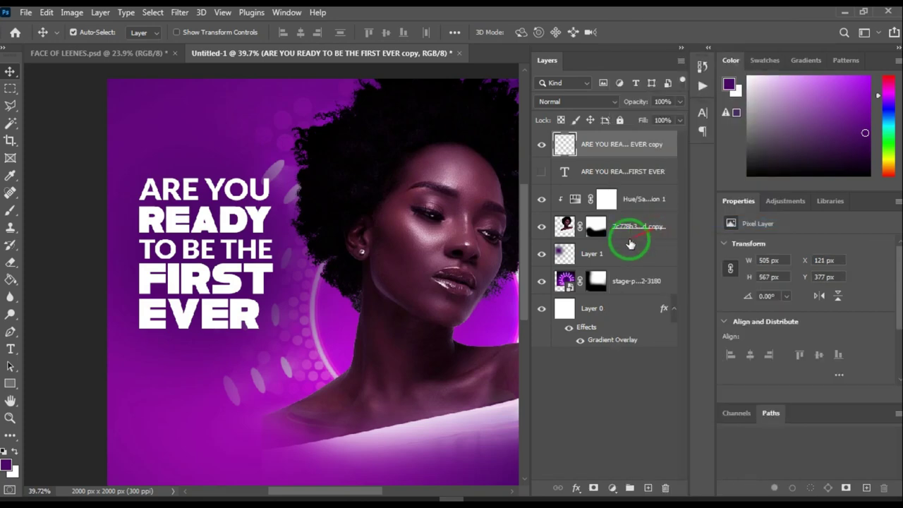
- Distort the rasterized headline with Free Transform, pulling its lower corners outward and down so the text widens toward the bottom
{"action": "scroll", "coordinate": [246, 268], "scroll_direction": "down", "scroll_amount": 2}
{"action": "scroll", "coordinate": [219, 255], "scroll_direction": "up", "scroll_amount": 1}
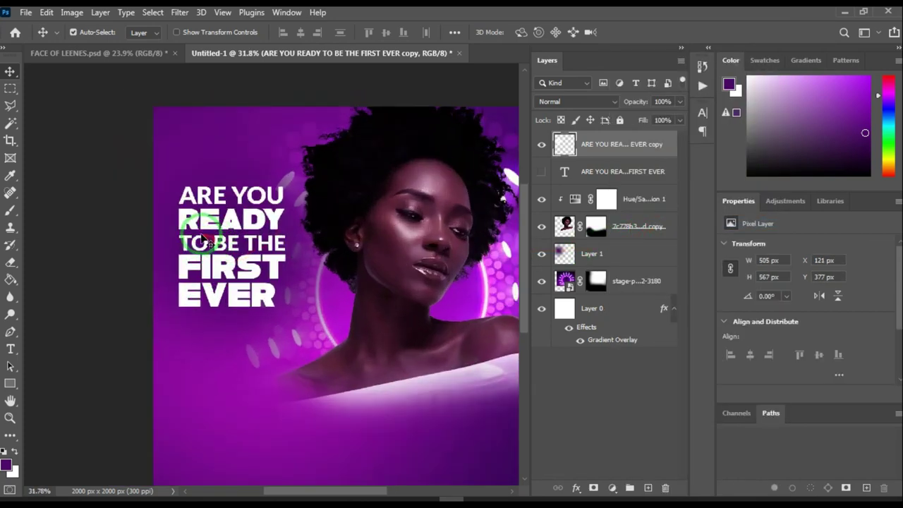
{"action": "key", "text": "ctrl+t"}
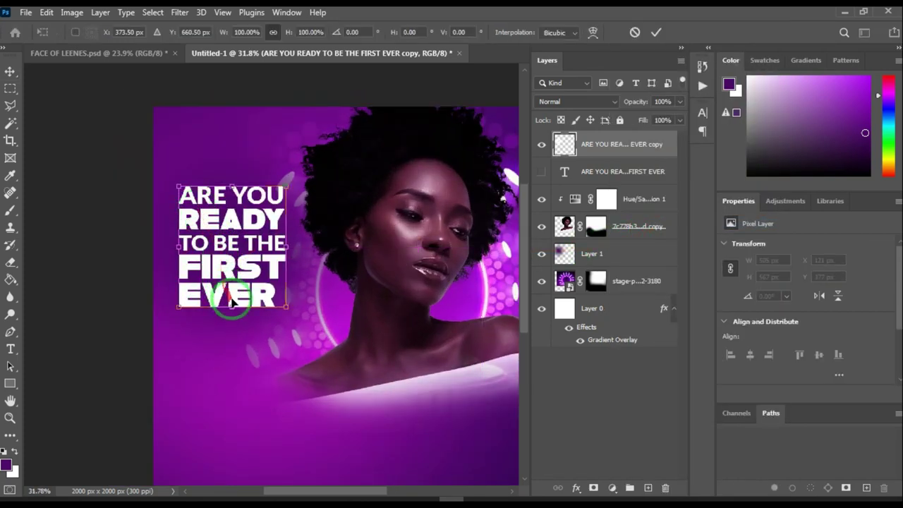
{"action": "scroll", "coordinate": [224, 265], "scroll_direction": "up", "scroll_amount": 2}
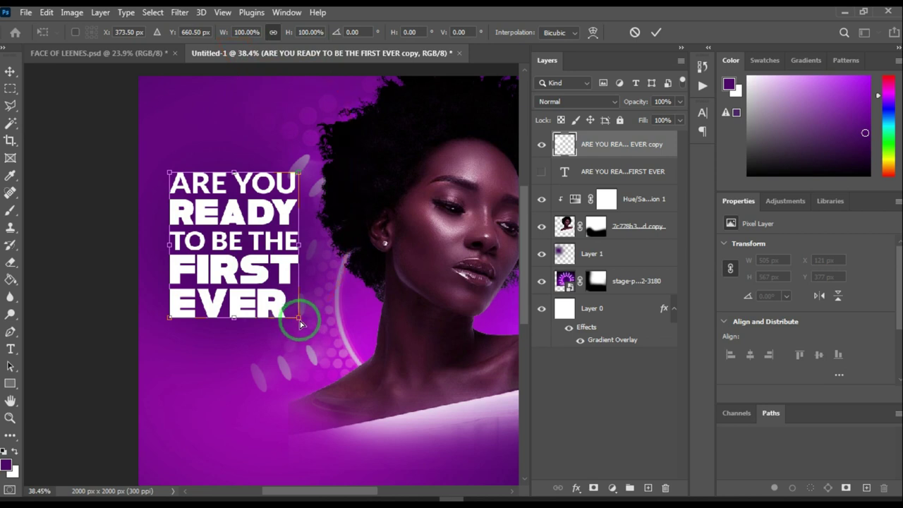
{"action": "left_click_drag", "start_coordinate": [301, 323], "coordinate": [329, 310]}
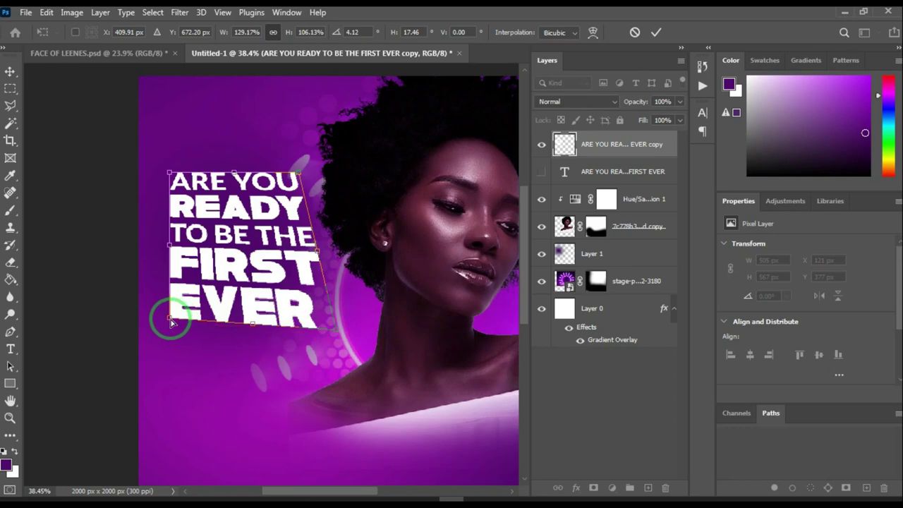
{"action": "left_click_drag", "start_coordinate": [171, 323], "coordinate": [168, 335]}
{"action": "scroll", "coordinate": [279, 240], "scroll_direction": "up", "scroll_amount": 1}
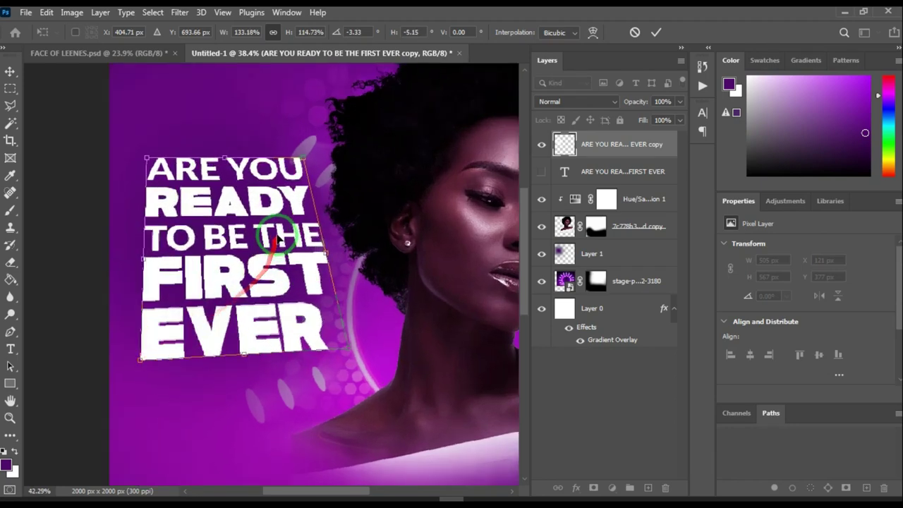
- Refine the headline's distortion by adjusting its upper corners and lower-right corner, and apply the transform
{"action": "scroll", "coordinate": [303, 157], "scroll_direction": "up", "scroll_amount": 3}
{"action": "left_click_drag", "start_coordinate": [308, 146], "coordinate": [303, 150]}
{"action": "left_click_drag", "start_coordinate": [124, 149], "coordinate": [123, 154]}
{"action": "mouse_move", "coordinate": [375, 368]}
{"action": "left_mouse_down"}
{"action": "mouse_move", "coordinate": [393, 359]}
{"action": "mouse_move", "coordinate": [383, 359]}
{"action": "left_mouse_up"}
{"action": "scroll", "coordinate": [262, 275], "scroll_direction": "down", "scroll_amount": 2}
{"action": "scroll", "coordinate": [262, 275], "scroll_direction": "down", "scroll_amount": 2}
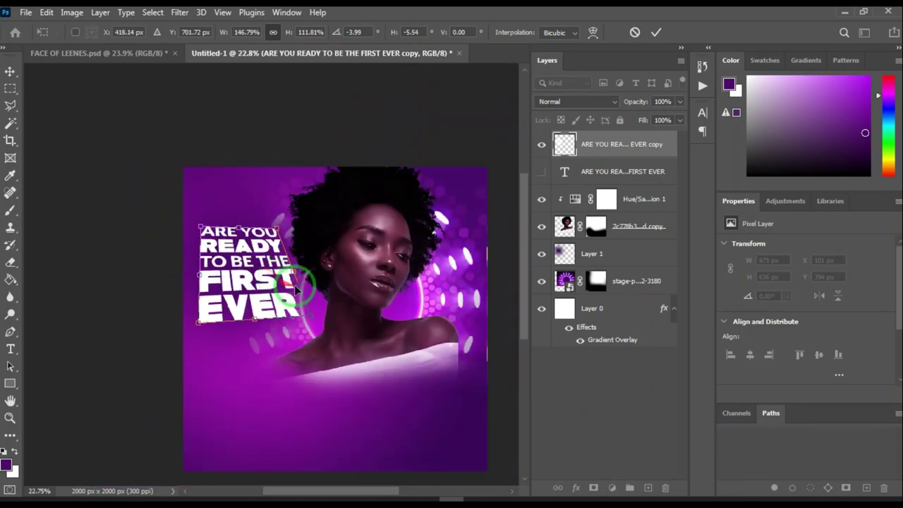
{"action": "scroll", "coordinate": [296, 287], "scroll_direction": "up", "scroll_amount": 1}
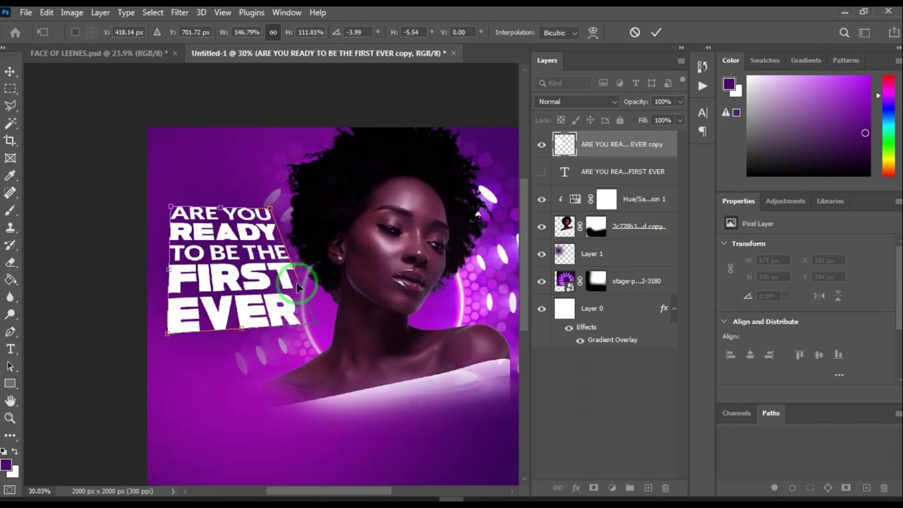
{"action": "left_click", "coordinate": [656, 32]}
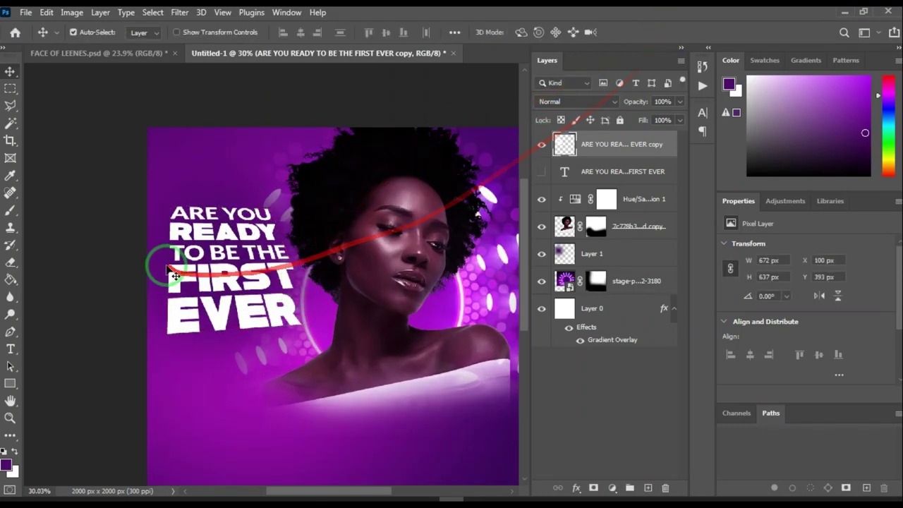
- Move the distorted headline slightly up and inward to about X 135 px, Y 363 px
{"action": "mouse_move", "coordinate": [238, 289]}
{"action": "left_mouse_down"}
{"action": "mouse_move", "coordinate": [251, 270]}
{"action": "mouse_move", "coordinate": [241, 282]}
{"action": "left_mouse_up"}
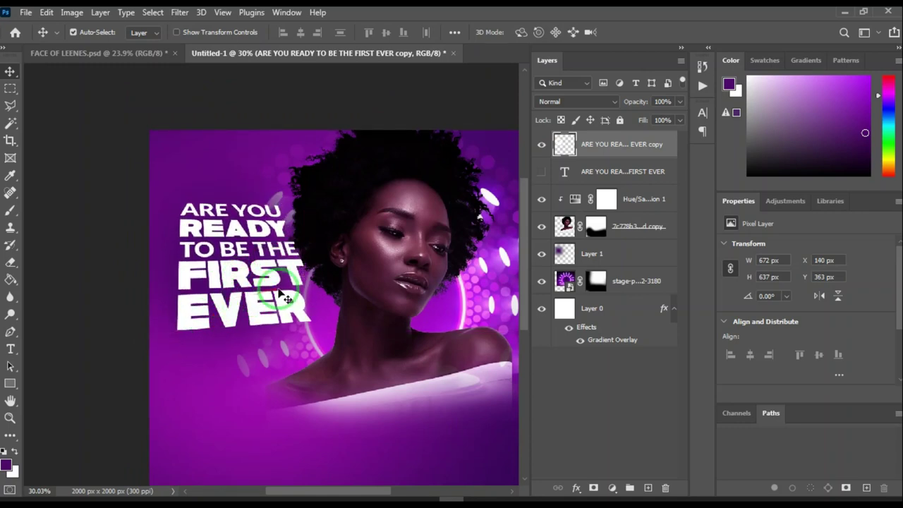
{"action": "scroll", "coordinate": [261, 310], "scroll_direction": "down", "scroll_amount": 3}
{"action": "scroll", "coordinate": [275, 320], "scroll_direction": "up", "scroll_amount": 2}
{"action": "scroll", "coordinate": [275, 321], "scroll_direction": "up", "scroll_amount": 2}
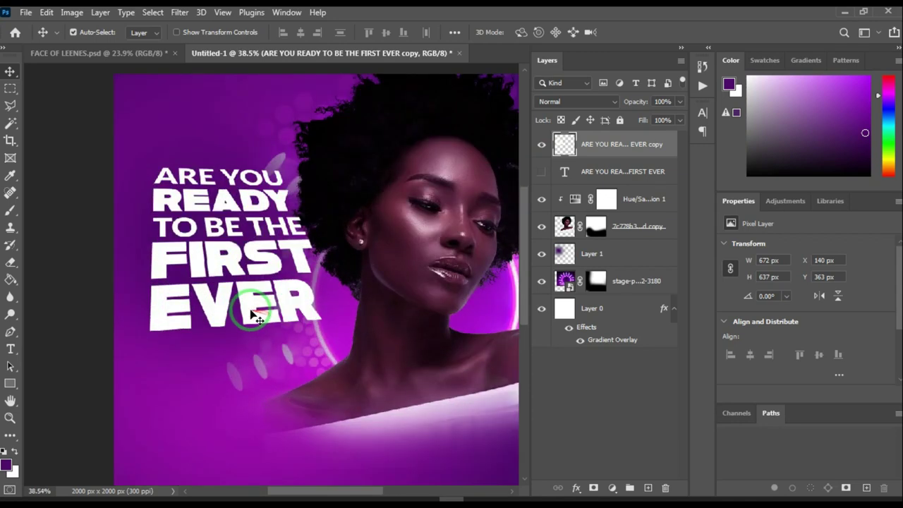
{"action": "mouse_move", "coordinate": [256, 306]}
{"action": "left_mouse_down"}
{"action": "mouse_move", "coordinate": [242, 302]}
{"action": "mouse_move", "coordinate": [248, 309]}
{"action": "left_mouse_up"}
{"action": "scroll", "coordinate": [316, 235], "scroll_direction": "down", "scroll_amount": 2}
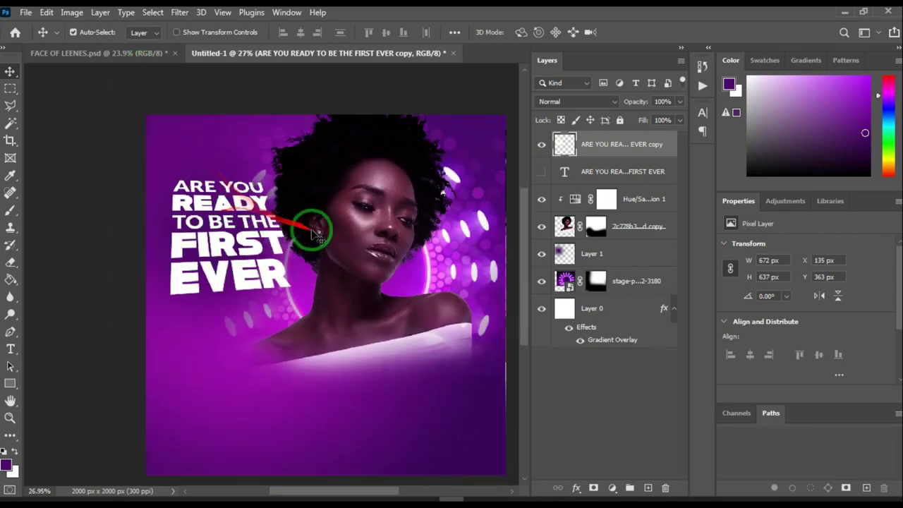
{"action": "scroll", "coordinate": [423, 322], "scroll_direction": "down", "scroll_amount": 2}
{"action": "scroll", "coordinate": [484, 306], "scroll_direction": "up", "scroll_amount": 1}
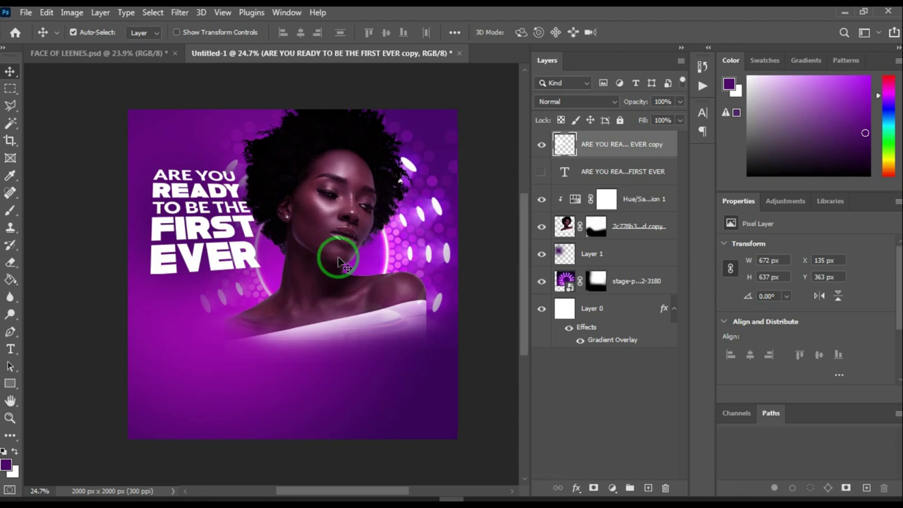
- Shift the portrait about 81 px to the right and nudge the headline right to X 171 px
{"action": "scroll", "coordinate": [296, 220], "scroll_direction": "up", "scroll_amount": 1}
{"action": "left_click_drag", "start_coordinate": [332, 220], "coordinate": [348, 219]}
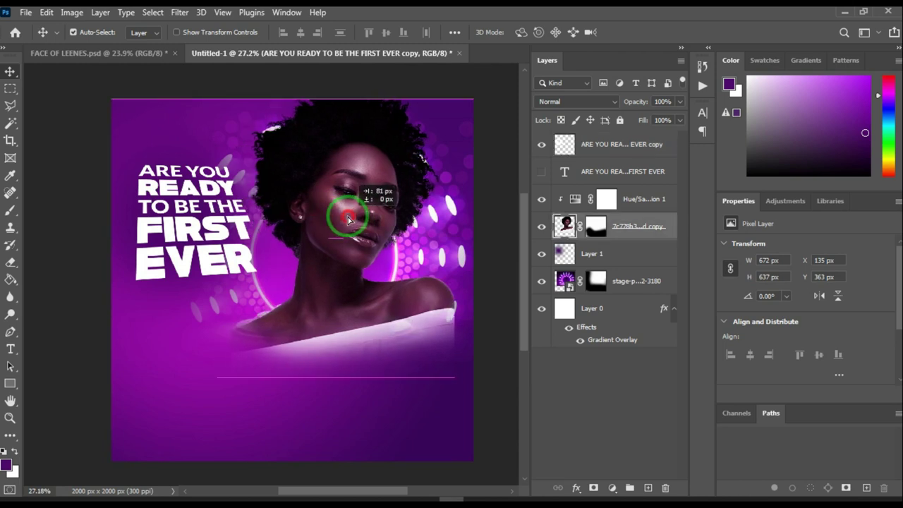
{"action": "scroll", "coordinate": [209, 239], "scroll_direction": "up", "scroll_amount": 3}
{"action": "left_click_drag", "start_coordinate": [203, 265], "coordinate": [212, 267]}
- Nudge the dark purple paint on Layer 1 to the right and stretch it sideways to about 1703 px wide
{"action": "left_click_drag", "start_coordinate": [148, 311], "coordinate": [158, 314]}
{"action": "scroll", "coordinate": [161, 306], "scroll_direction": "down", "scroll_amount": 2}
{"action": "key", "text": "ctrl+t"}
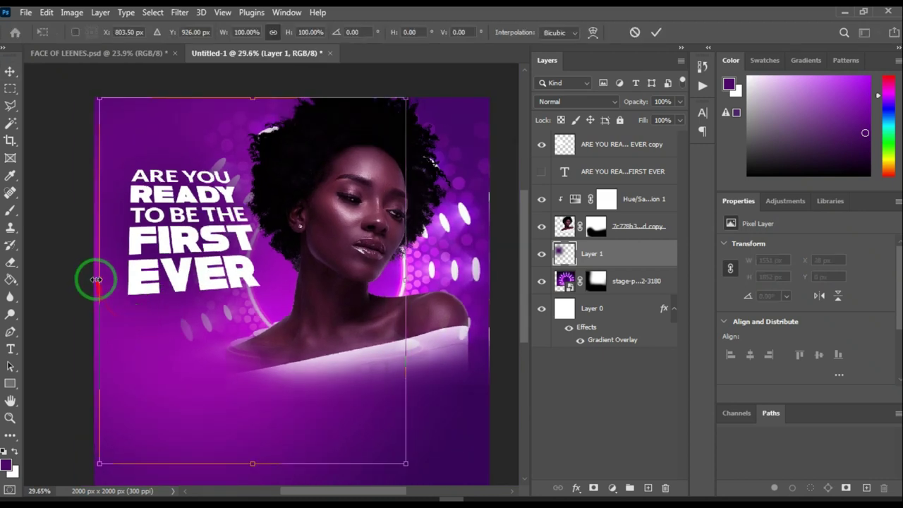
{"action": "left_click_drag", "start_coordinate": [96, 280], "coordinate": [81, 282]}
{"action": "left_click_drag", "start_coordinate": [406, 280], "coordinate": [436, 284]}
{"action": "left_click", "coordinate": [655, 32]}
{"action": "scroll", "coordinate": [151, 243], "scroll_direction": "down", "scroll_amount": 2}
{"action": "scroll", "coordinate": [151, 243], "scroll_direction": "up", "scroll_amount": 1}
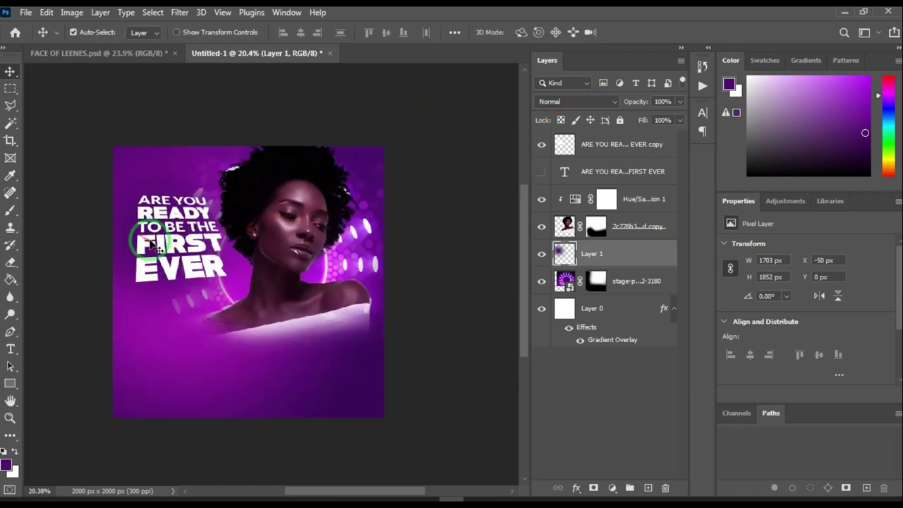
- Compare the working flyer with the finished design in FACE OF LEENES.psd, looking at the headline and portrait area
{"action": "left_click", "coordinate": [122, 56]}
{"action": "scroll", "coordinate": [211, 265], "scroll_direction": "up", "scroll_amount": 1}
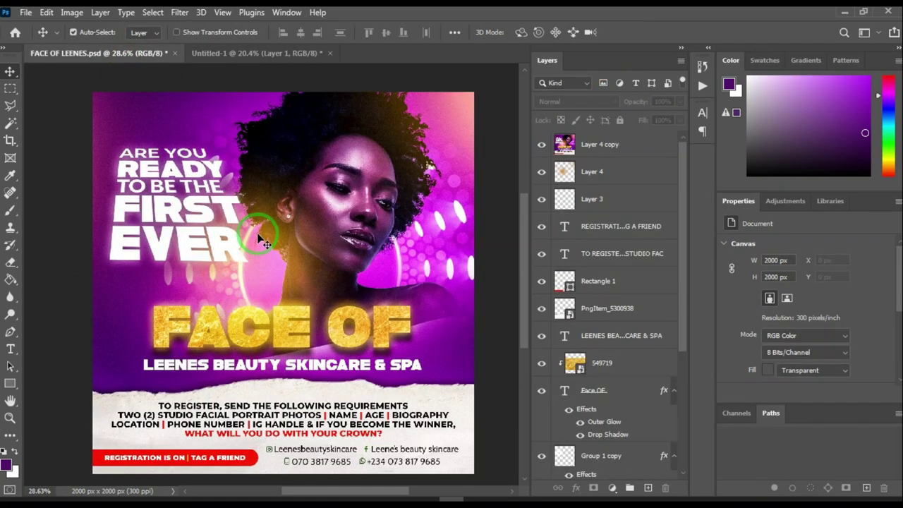
{"action": "scroll", "coordinate": [317, 224], "scroll_direction": "down", "scroll_amount": 2}
{"action": "scroll", "coordinate": [339, 218], "scroll_direction": "up", "scroll_amount": 1}
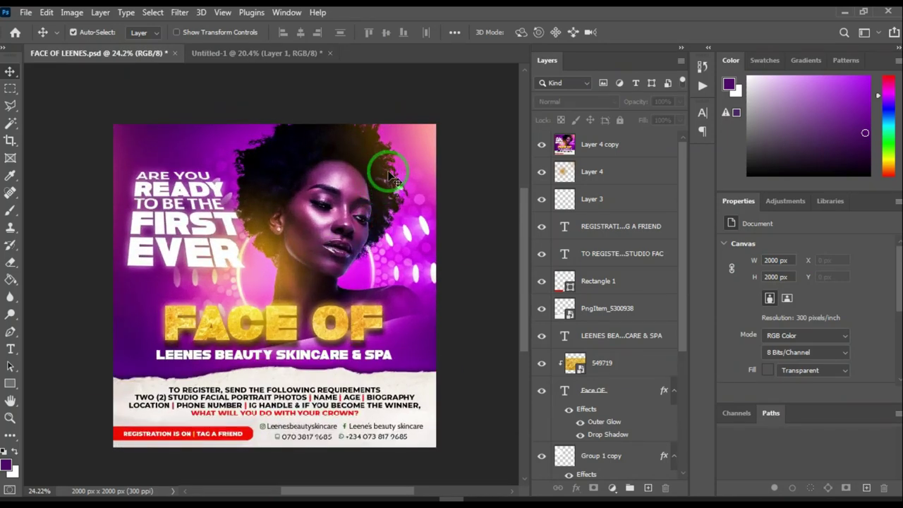
{"action": "left_click", "coordinate": [233, 55]}
{"action": "scroll", "coordinate": [233, 192], "scroll_direction": "down", "scroll_amount": 1}
{"action": "scroll", "coordinate": [168, 247], "scroll_direction": "up", "scroll_amount": 3}
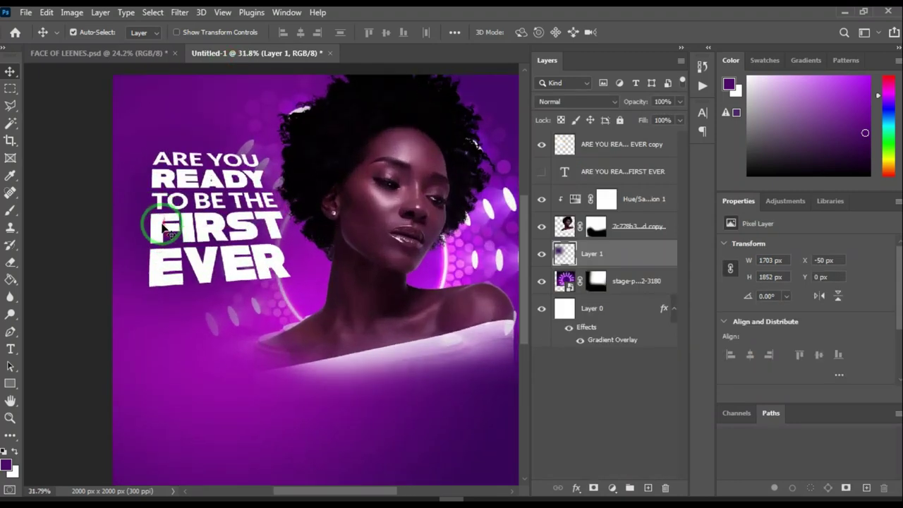
- Distort the headline again by pulling its lower-left corner outward and slightly up, making the text about 713 px wide
{"action": "left_click", "coordinate": [167, 230]}
{"action": "key", "text": "ctrl+t"}
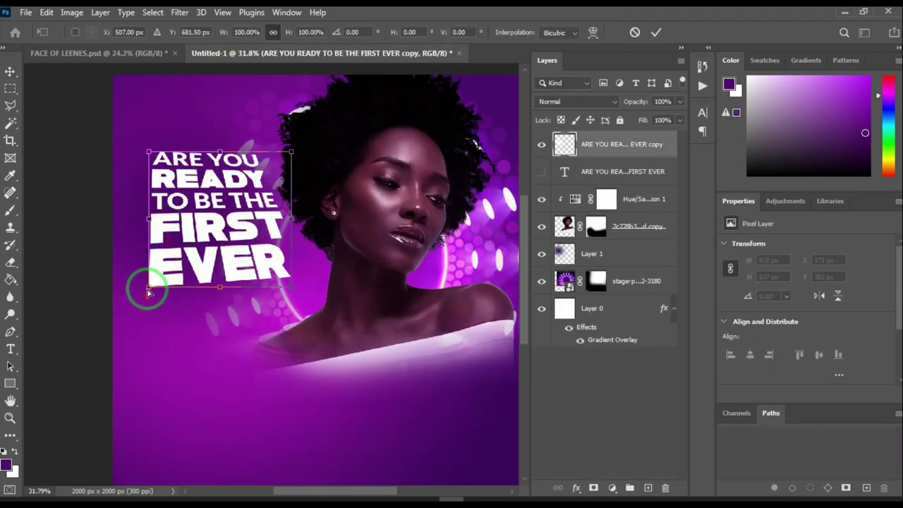
{"action": "left_click_drag", "start_coordinate": [146, 284], "coordinate": [139, 279]}
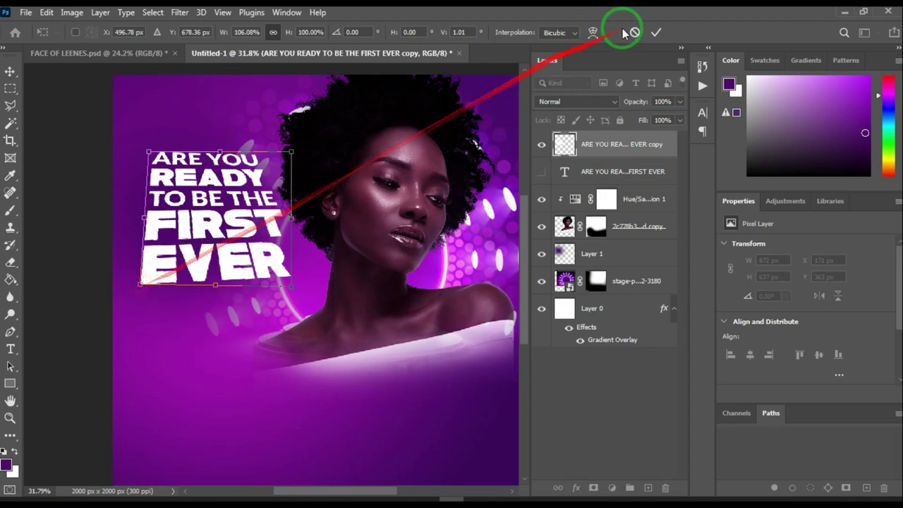
{"action": "left_click", "coordinate": [654, 33]}
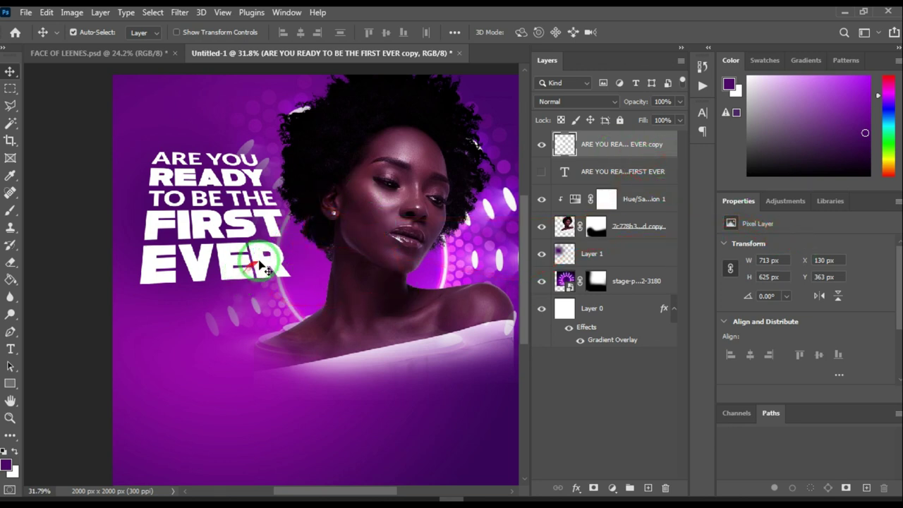
{"action": "scroll", "coordinate": [268, 300], "scroll_direction": "down", "scroll_amount": 1}
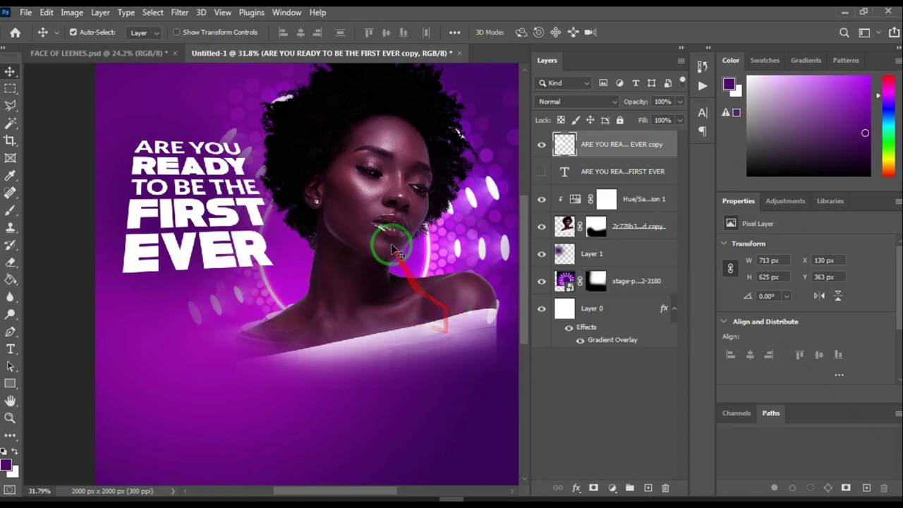
- Add an Outer Glow effect to the rasterized headline layer and examine it up close
{"action": "left_click", "coordinate": [576, 488]}
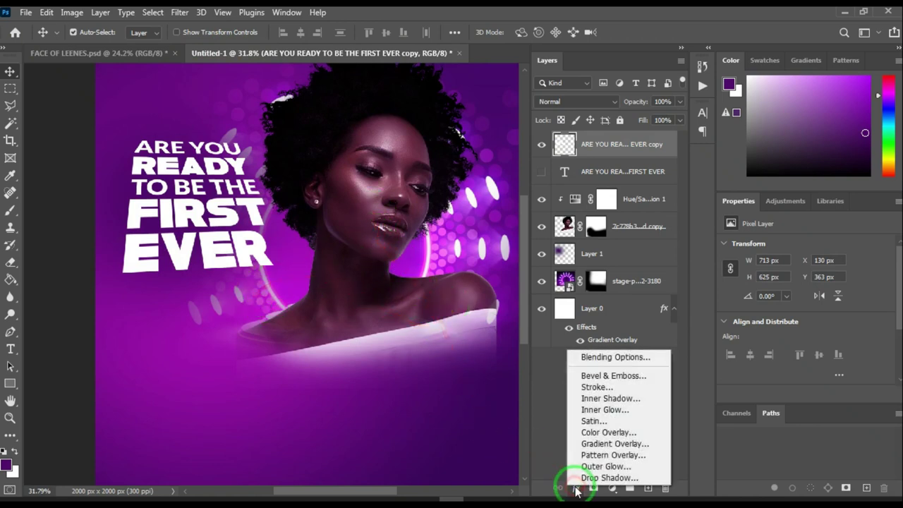
{"action": "left_click", "coordinate": [605, 466]}
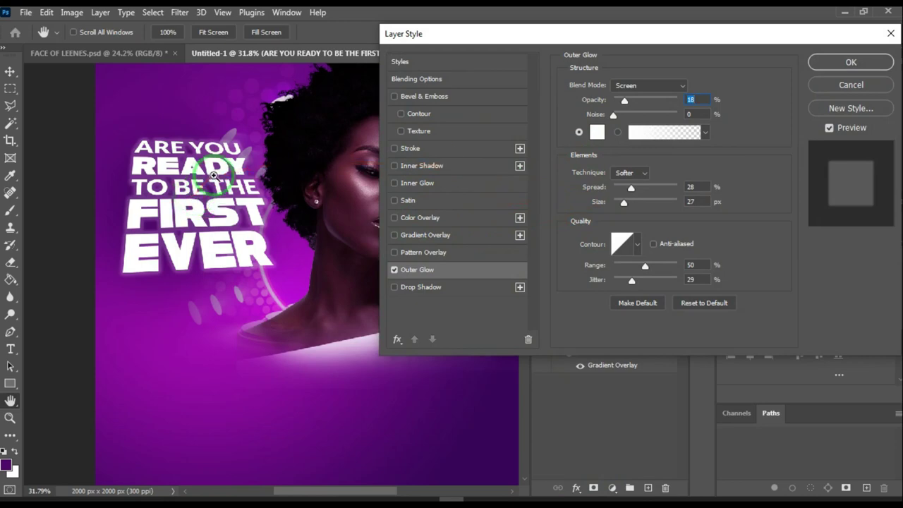
{"action": "key", "text": "ctrl+1"}
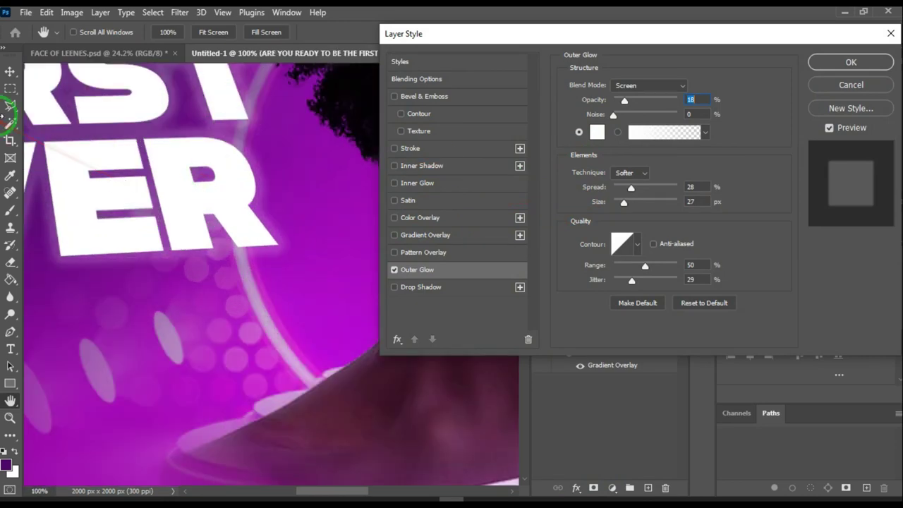
{"action": "key", "text": "ctrl+minus"}
{"action": "key", "text": "ctrl+minus"}
{"action": "left_click_drag", "start_coordinate": [141, 169], "coordinate": [167, 235]}
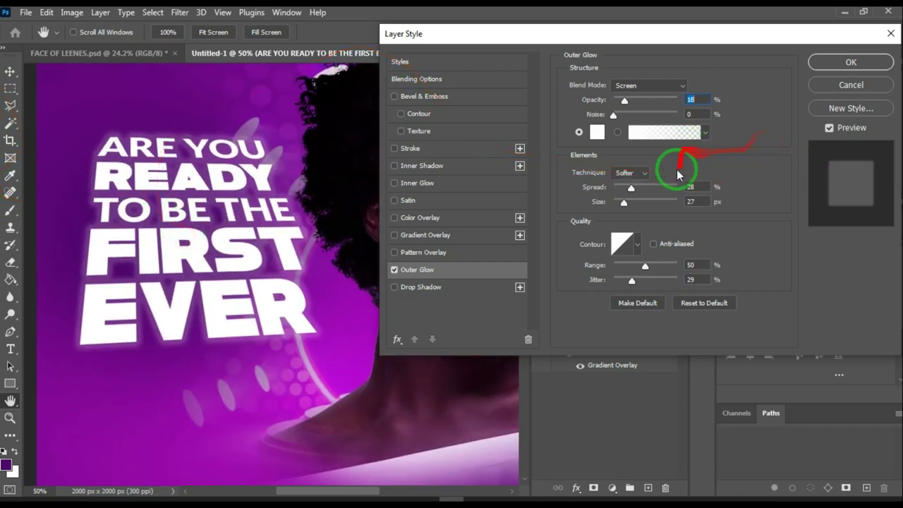
- Set the headline's outer glow to 0% spread, 76 px size and 41% opacity, and apply the layer style
{"action": "mouse_move", "coordinate": [623, 204]}
{"action": "left_mouse_down"}
{"action": "mouse_move", "coordinate": [646, 207]}
{"action": "mouse_move", "coordinate": [613, 191]}
{"action": "mouse_move", "coordinate": [636, 203]}
{"action": "left_mouse_up"}
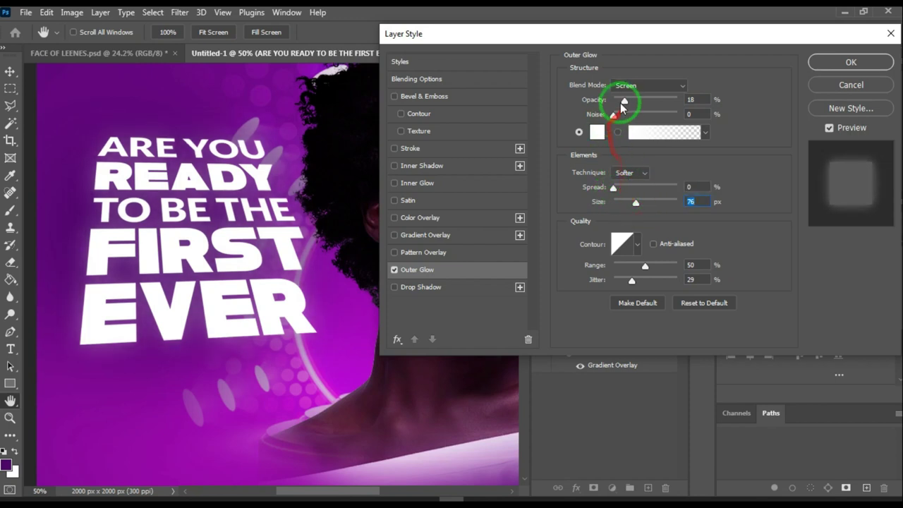
{"action": "mouse_move", "coordinate": [624, 103]}
{"action": "left_mouse_down"}
{"action": "mouse_move", "coordinate": [650, 99]}
{"action": "mouse_move", "coordinate": [639, 104]}
{"action": "left_mouse_up"}
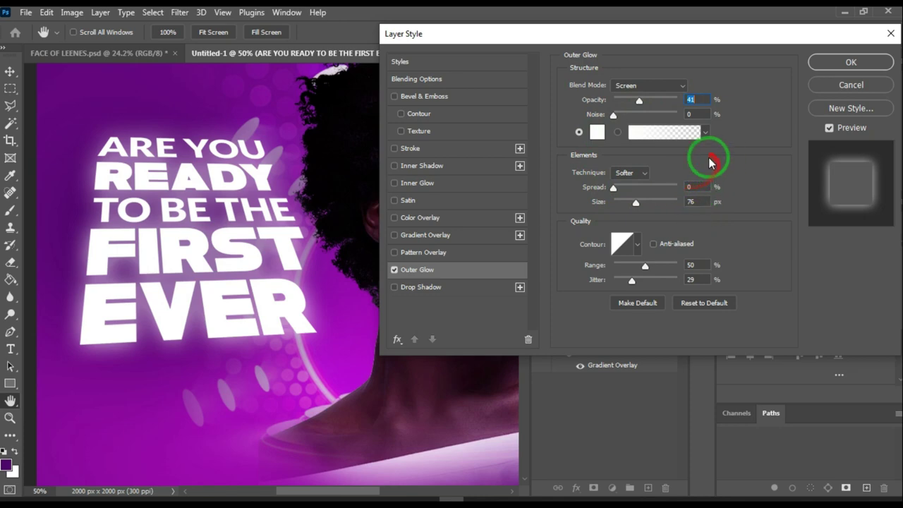
{"action": "left_click", "coordinate": [851, 62]}
{"action": "scroll", "coordinate": [268, 175], "scroll_direction": "down", "scroll_amount": 5}
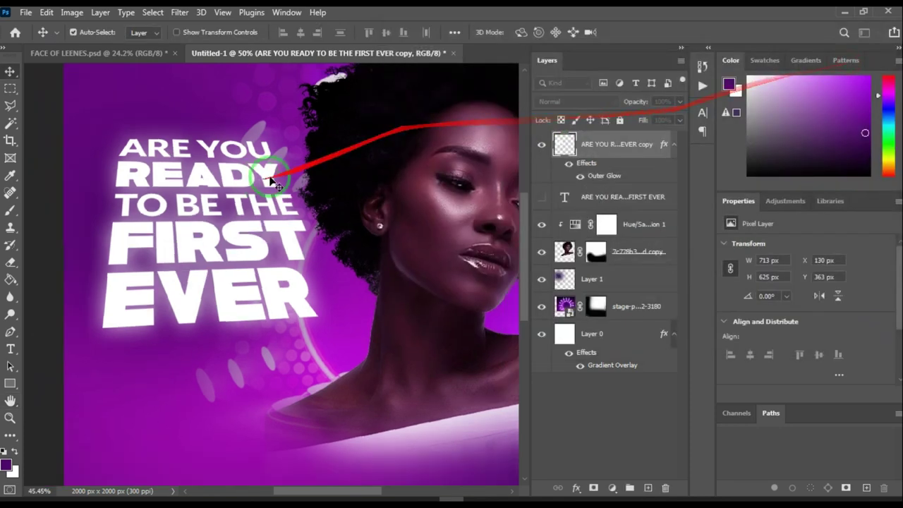
{"action": "scroll", "coordinate": [363, 196], "scroll_direction": "up", "scroll_amount": 2}
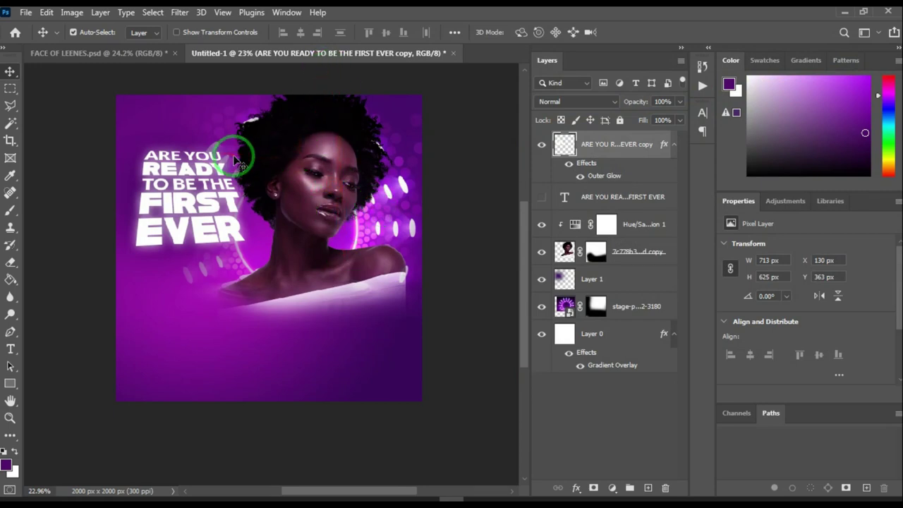
{"action": "scroll", "coordinate": [238, 148], "scroll_direction": "up", "scroll_amount": 2}
{"action": "scroll", "coordinate": [145, 158], "scroll_direction": "down", "scroll_amount": 1}
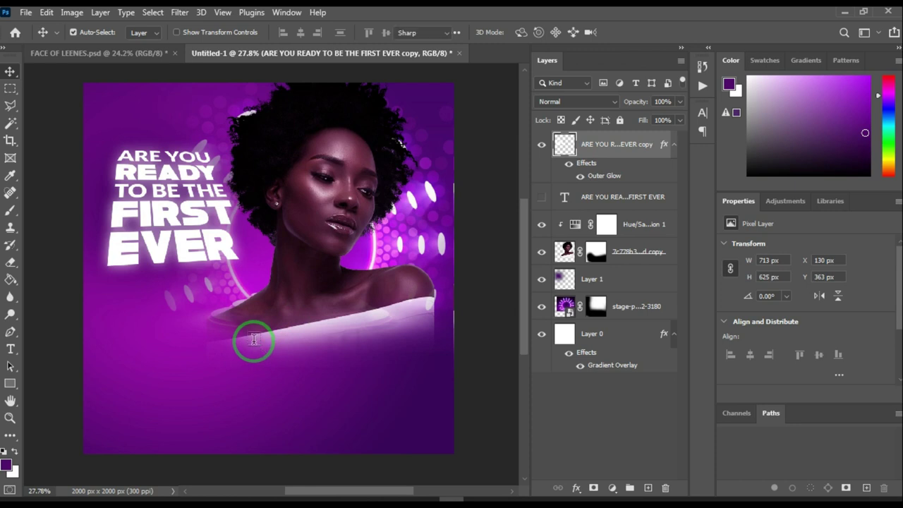
- Add a FACE OF text layer in Folklore Regular 13 pt, white, below the portrait's shoulder
{"action": "key", "text": "t"}
{"action": "left_click", "coordinate": [214, 313]}
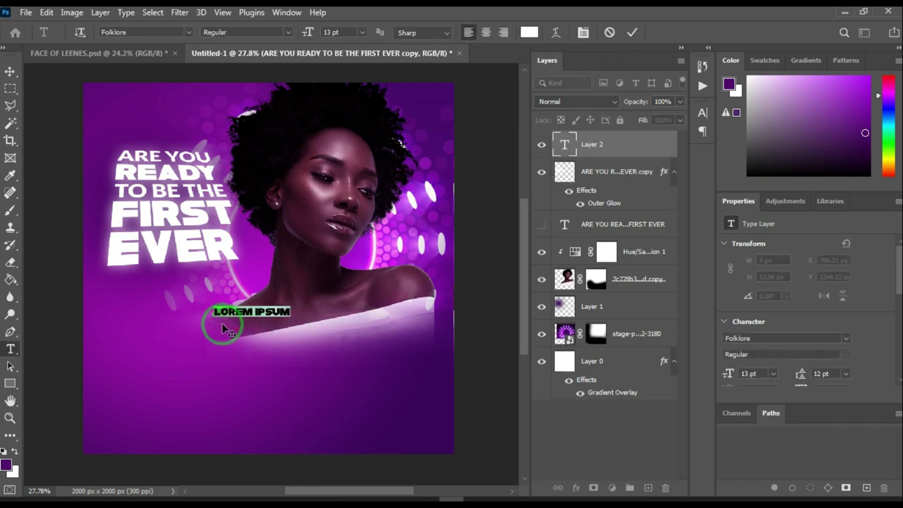
{"action": "scroll", "coordinate": [261, 314], "scroll_direction": "up", "scroll_amount": 1}
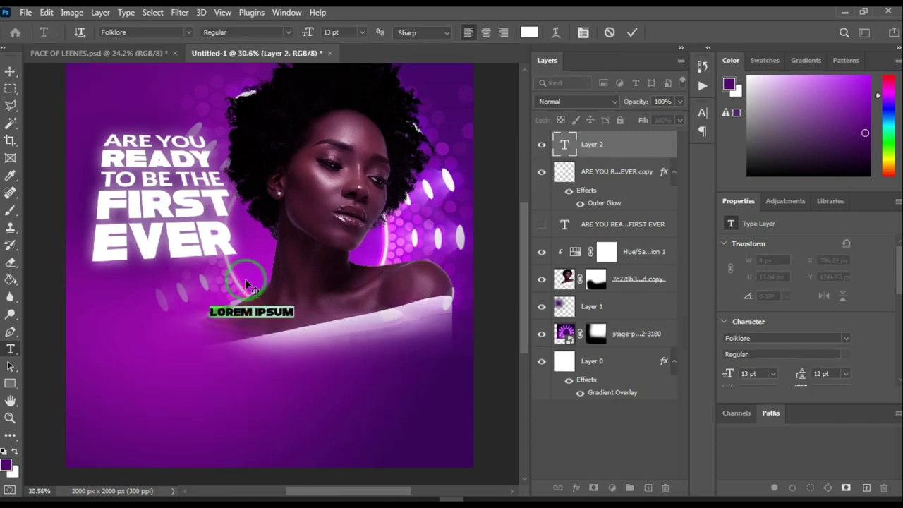
{"action": "type", "text": "FACE OF"}
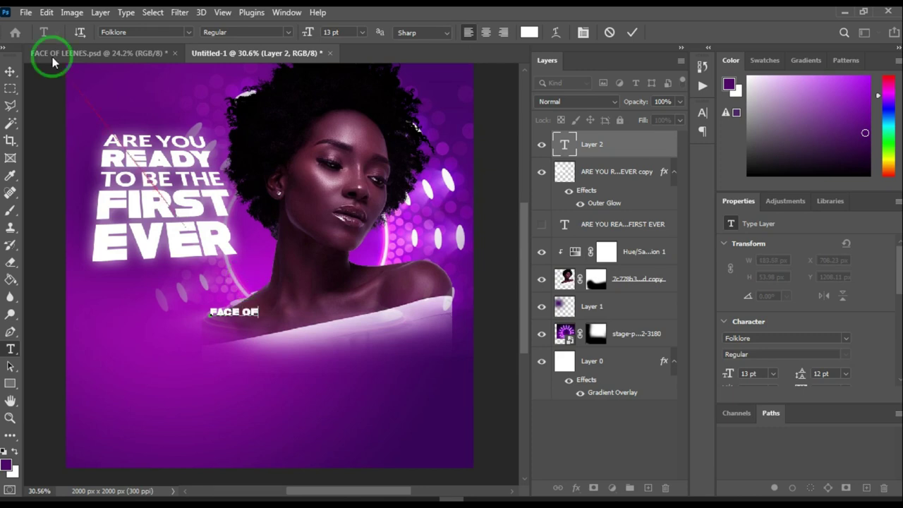
{"action": "left_click", "coordinate": [10, 71]}
{"action": "scroll", "coordinate": [261, 282], "scroll_direction": "down", "scroll_amount": 1}
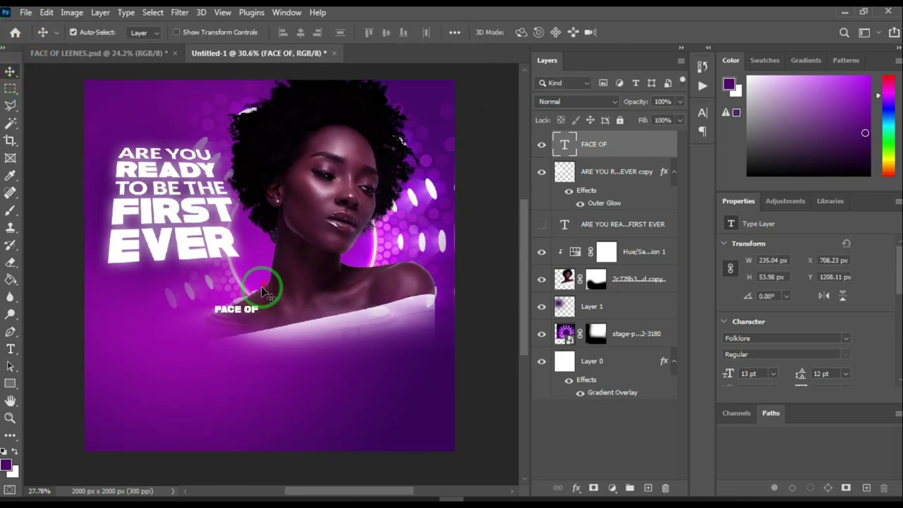
- Scale the FACE OF text to about 535% and place it horizontally centred across the portrait's chest, at about Y 1165 px
{"action": "key", "text": "ctrl+t"}
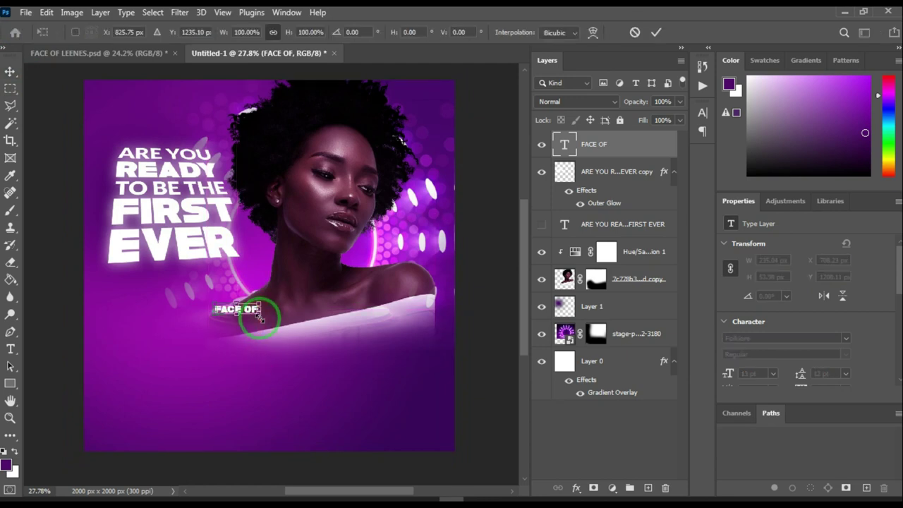
{"action": "left_click_drag", "start_coordinate": [260, 319], "coordinate": [345, 383]}
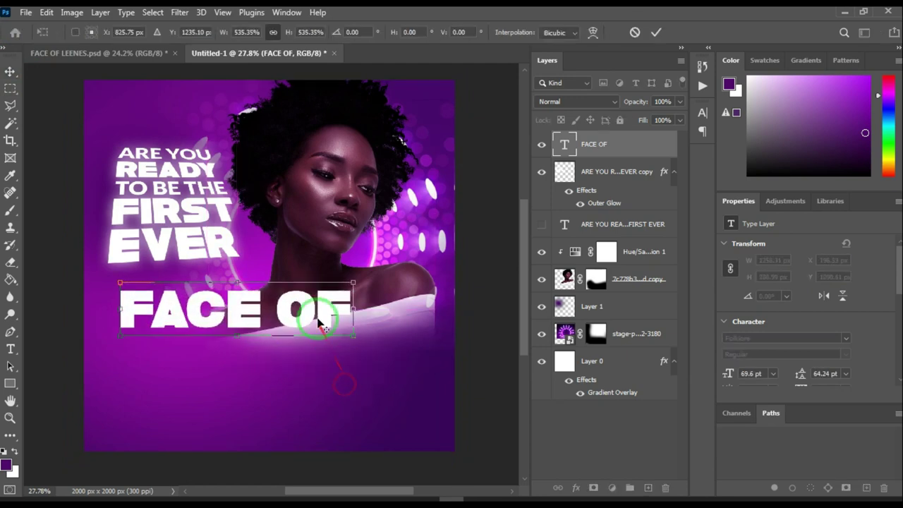
{"action": "left_click_drag", "start_coordinate": [319, 323], "coordinate": [296, 327]}
{"action": "left_click", "coordinate": [655, 32]}
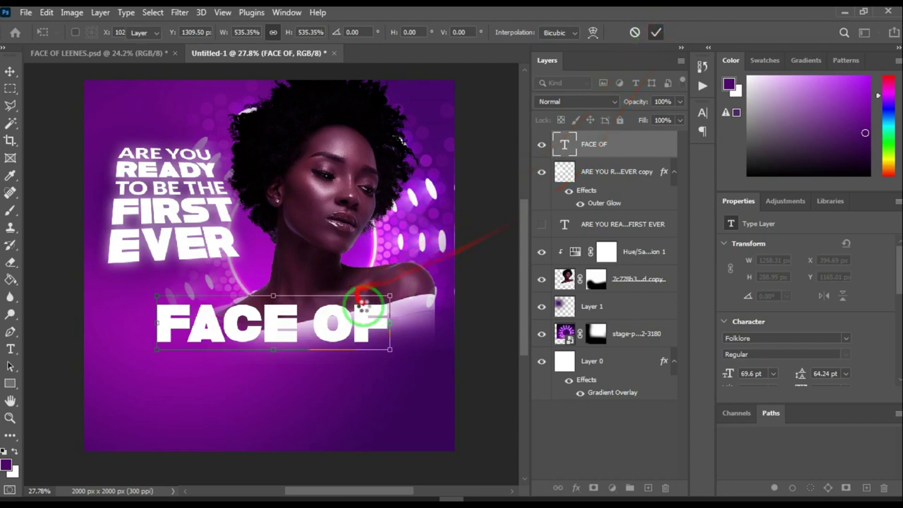
{"action": "scroll", "coordinate": [356, 338], "scroll_direction": "down", "scroll_amount": 3}
{"action": "scroll", "coordinate": [356, 339], "scroll_direction": "up", "scroll_amount": 3}
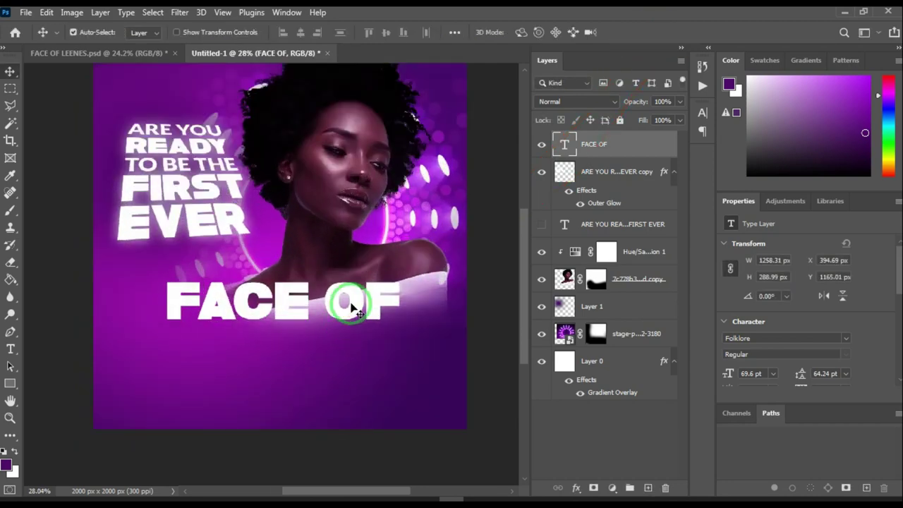
{"action": "scroll", "coordinate": [300, 300], "scroll_direction": "up", "scroll_amount": 1}
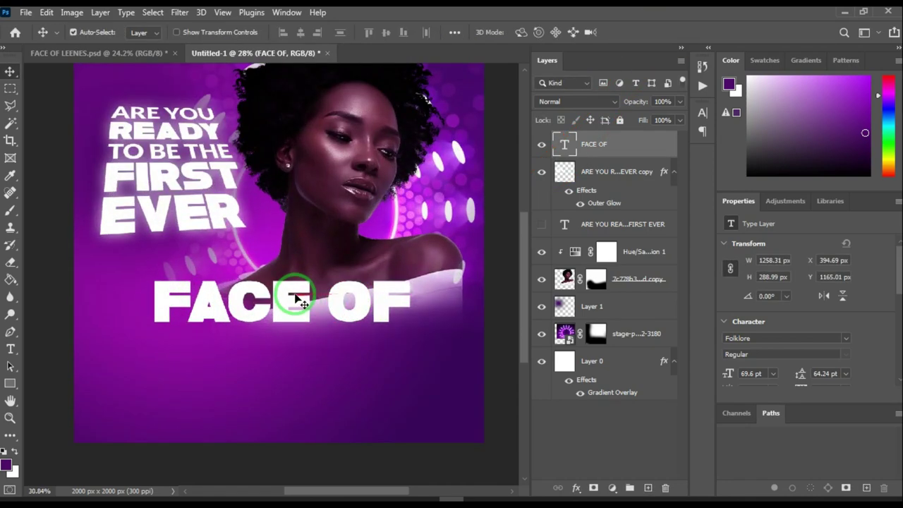
- Place the gold texture image 549719 from the TUTS 3 folder over the flyer's FACE OF text and commit the placement
{"action": "scroll", "coordinate": [300, 300], "scroll_direction": "down", "scroll_amount": 1}
{"action": "left_click", "coordinate": [252, 498]}
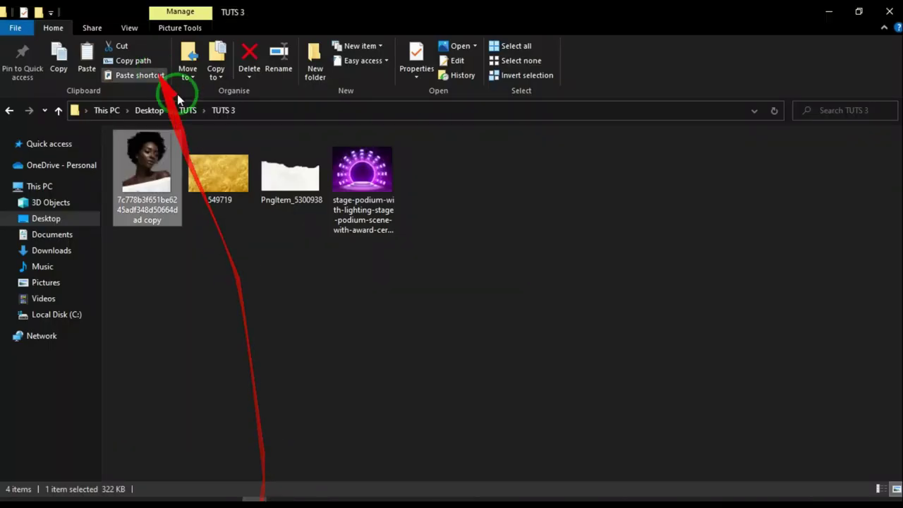
{"action": "left_click", "coordinate": [200, 159]}
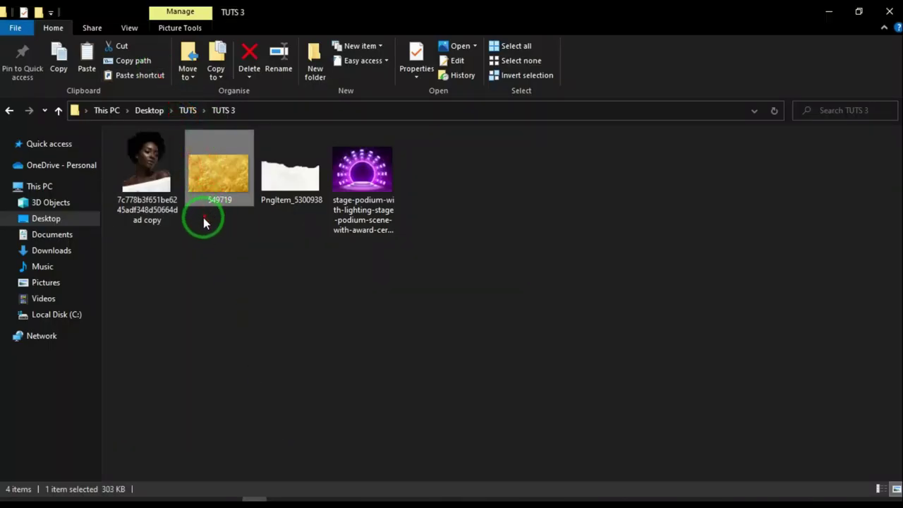
{"action": "left_click_drag", "start_coordinate": [204, 223], "coordinate": [392, 295]}
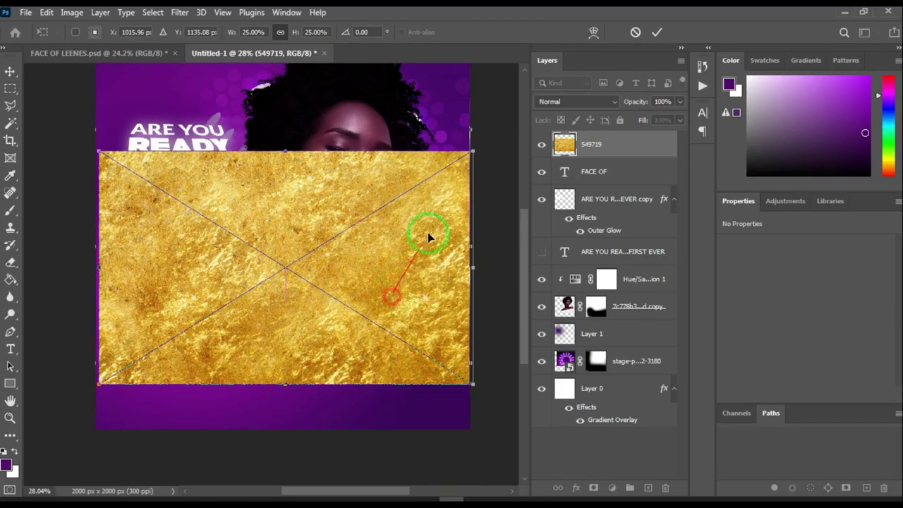
{"action": "left_click", "coordinate": [657, 32]}
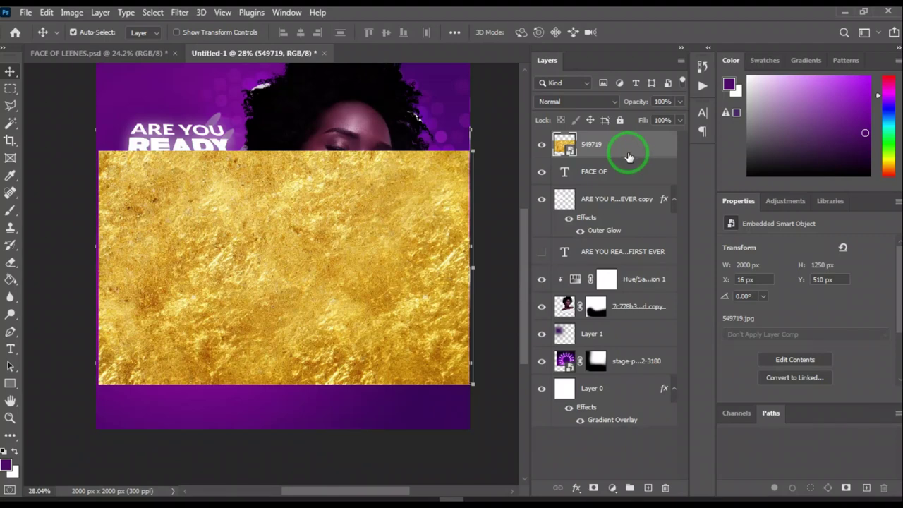
- Clip the gold texture layer to the FACE OF text layer with a clipping mask
{"action": "left_click_drag", "start_coordinate": [628, 156], "coordinate": [627, 155]}
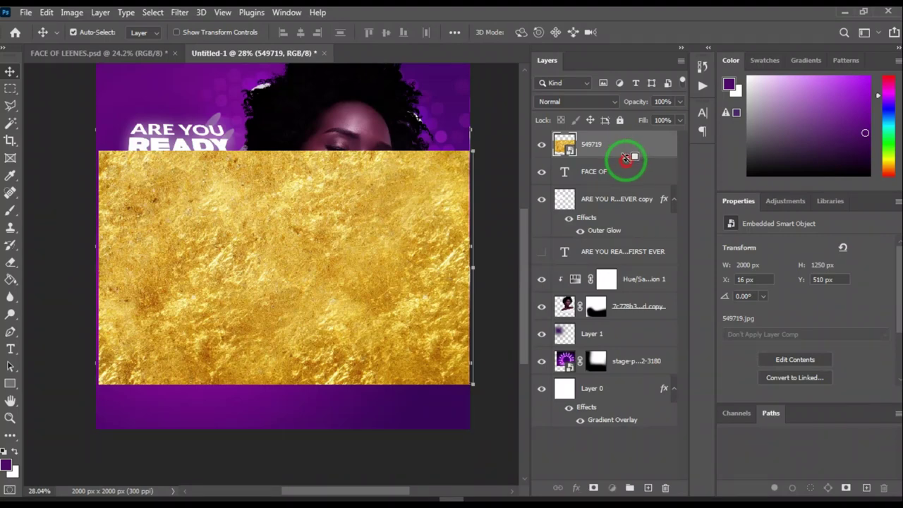
{"action": "left_click", "coordinate": [629, 157], "text": "alt"}
{"action": "scroll", "coordinate": [356, 320], "scroll_direction": "up", "scroll_amount": 3}
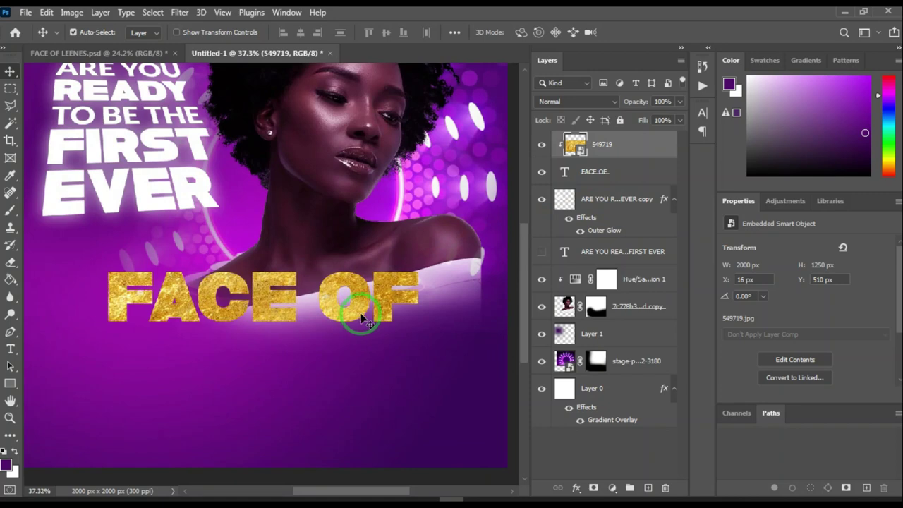
{"action": "scroll", "coordinate": [356, 323], "scroll_direction": "down", "scroll_amount": 1}
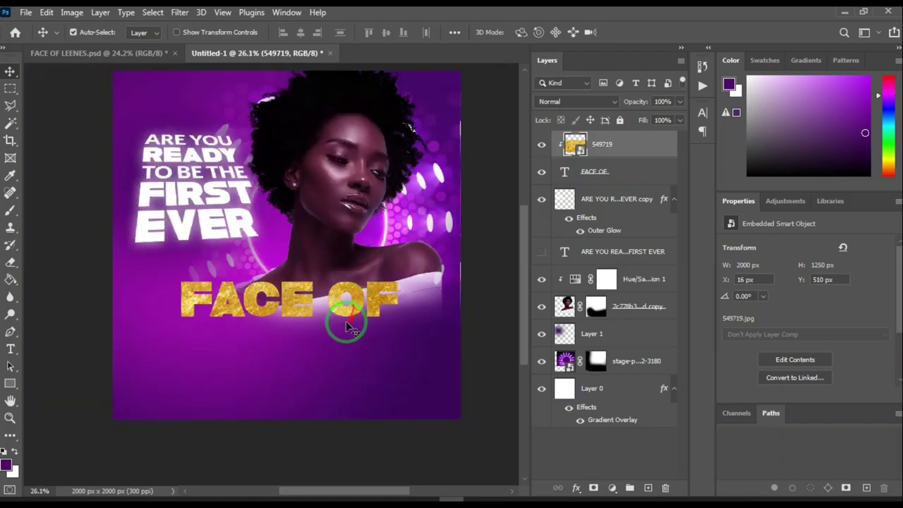
{"action": "scroll", "coordinate": [343, 307], "scroll_direction": "up", "scroll_amount": 1}
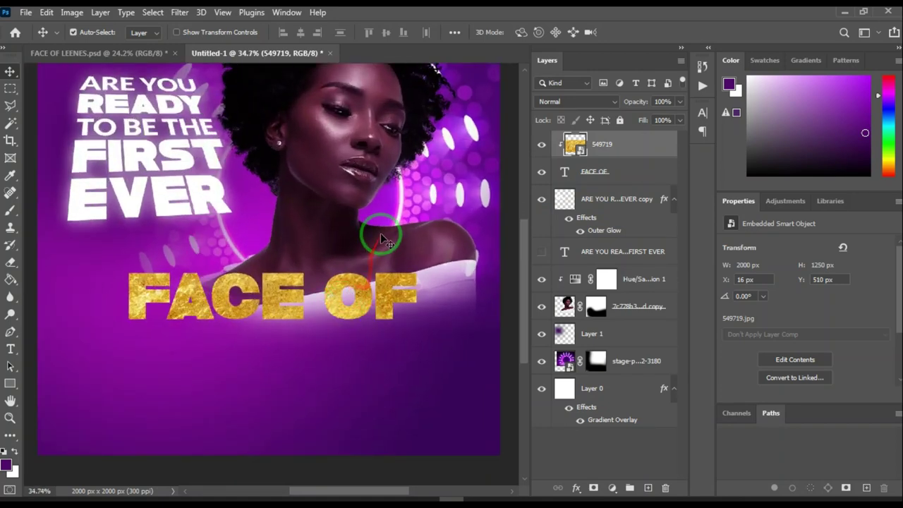
- Add a Drop Shadow effect with its preset settings to the FACE OF text layer and apply the layer style
{"action": "left_click", "coordinate": [626, 170]}
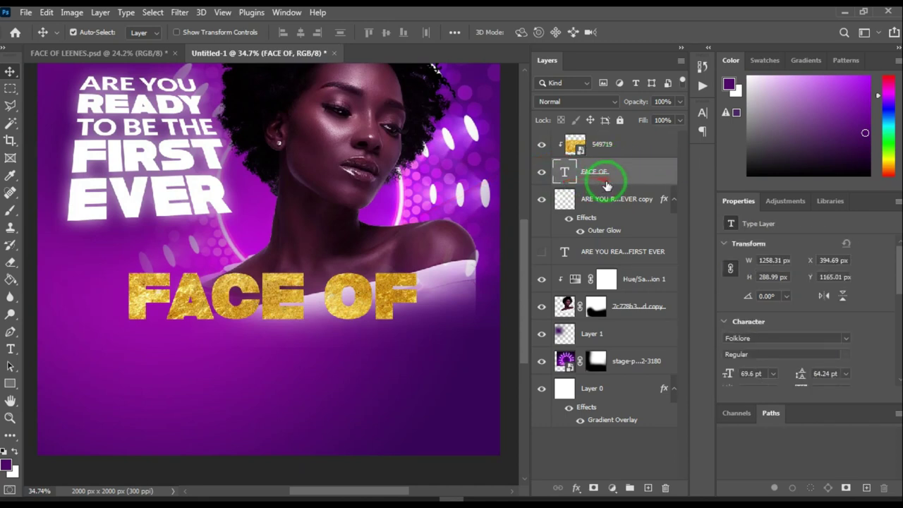
{"action": "left_click", "coordinate": [576, 487]}
{"action": "left_click", "coordinate": [591, 486]}
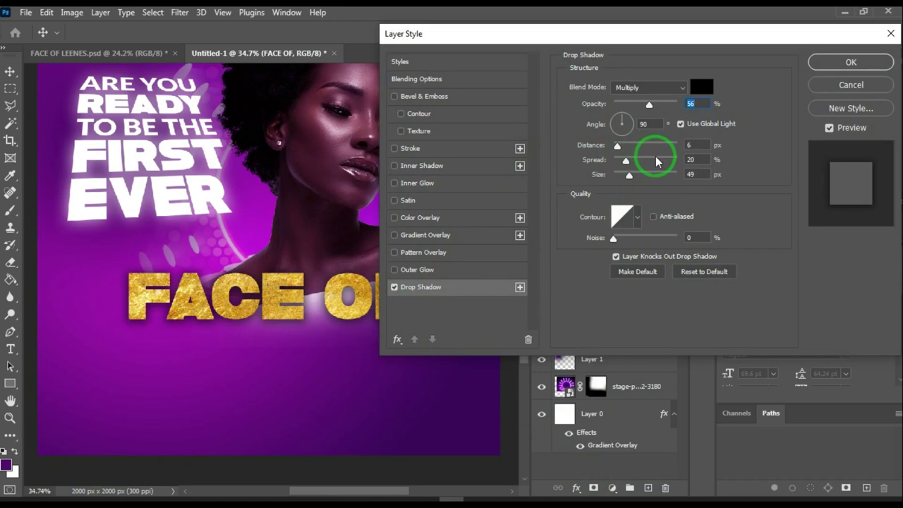
{"action": "left_click", "coordinate": [830, 65]}
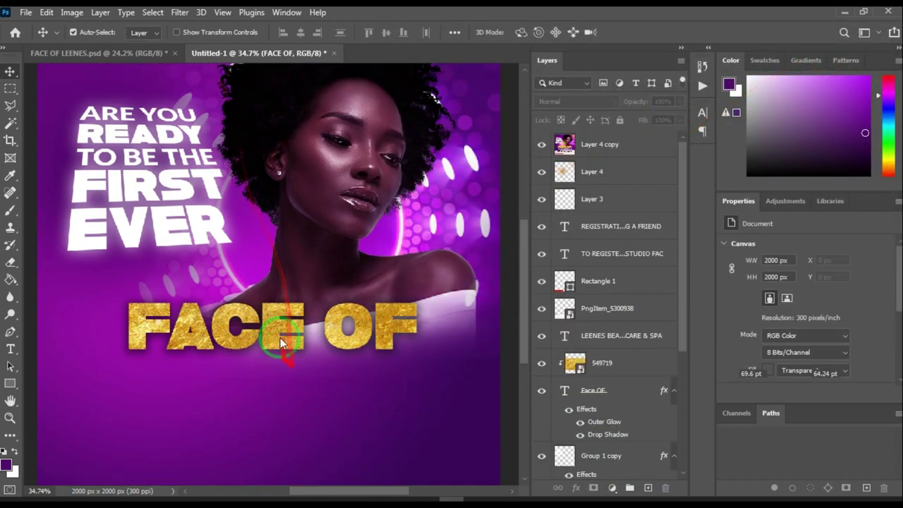
- Add an Outer Glow effect to the FACE OF text layer beneath the clipped gold texture
{"action": "scroll", "coordinate": [283, 331], "scroll_direction": "up", "scroll_amount": 2}
{"action": "left_click", "coordinate": [275, 321]}
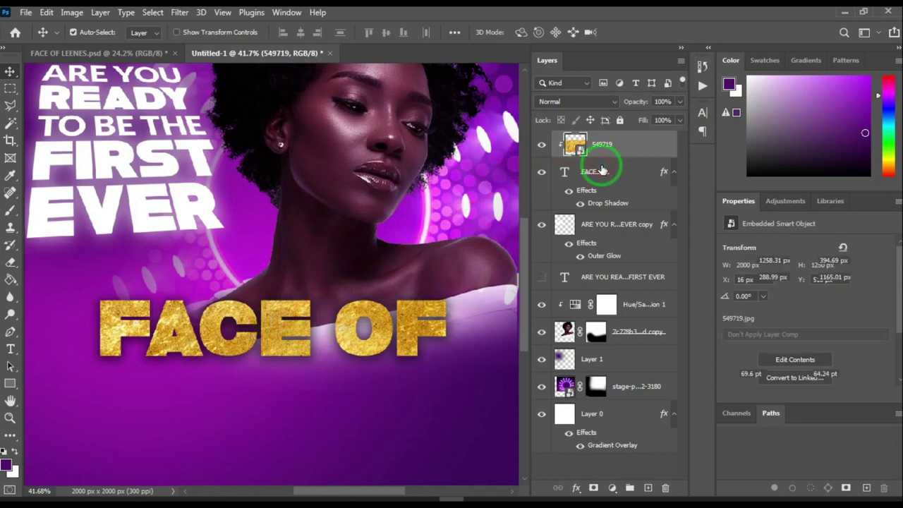
{"action": "key", "text": "alt+bracketleft"}
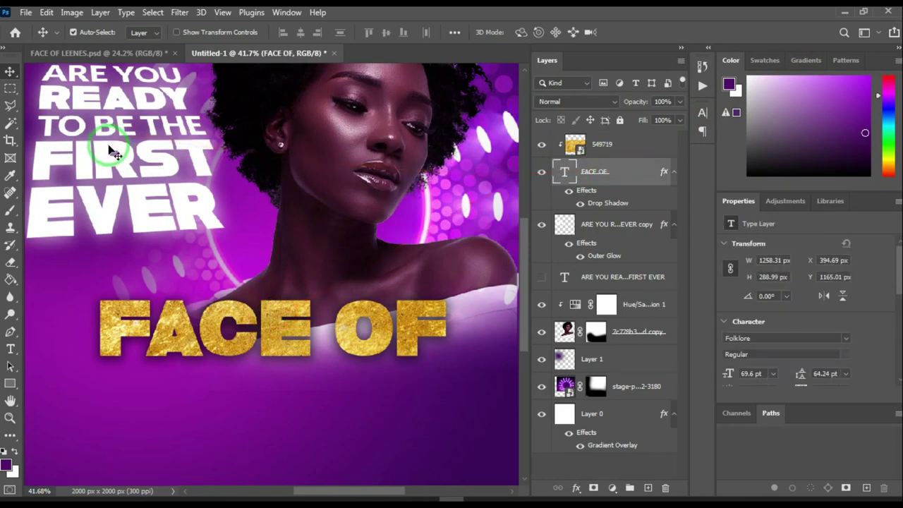
{"action": "left_click", "coordinate": [577, 487]}
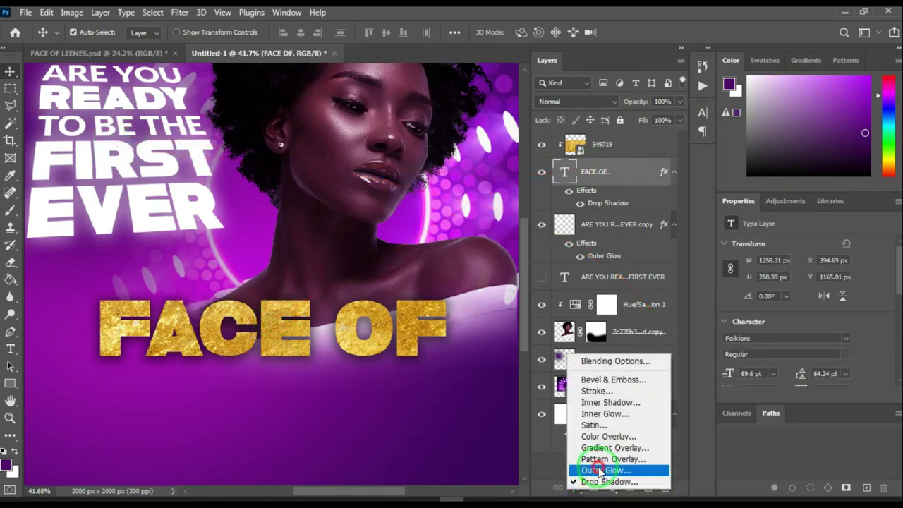
{"action": "left_click", "coordinate": [599, 471]}
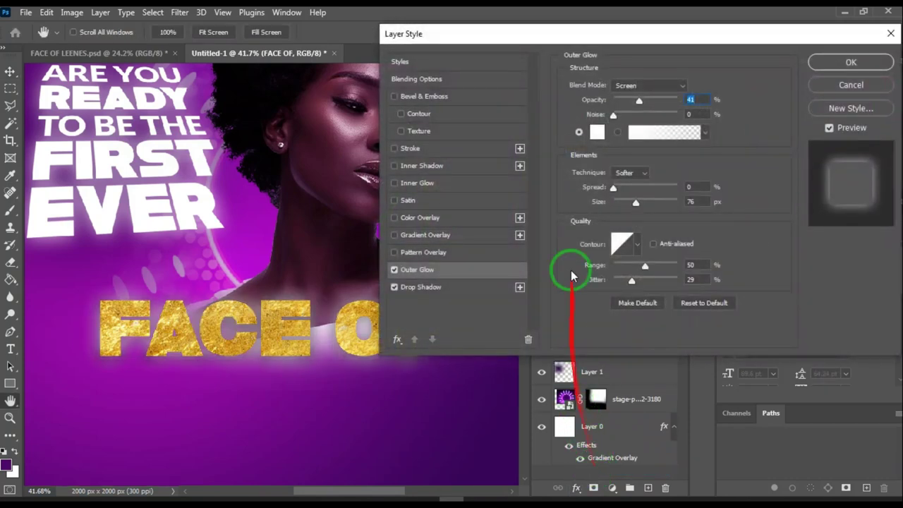
- Set the FACE OF text's outer glow colour to orange ffae00
{"action": "left_click", "coordinate": [596, 131]}
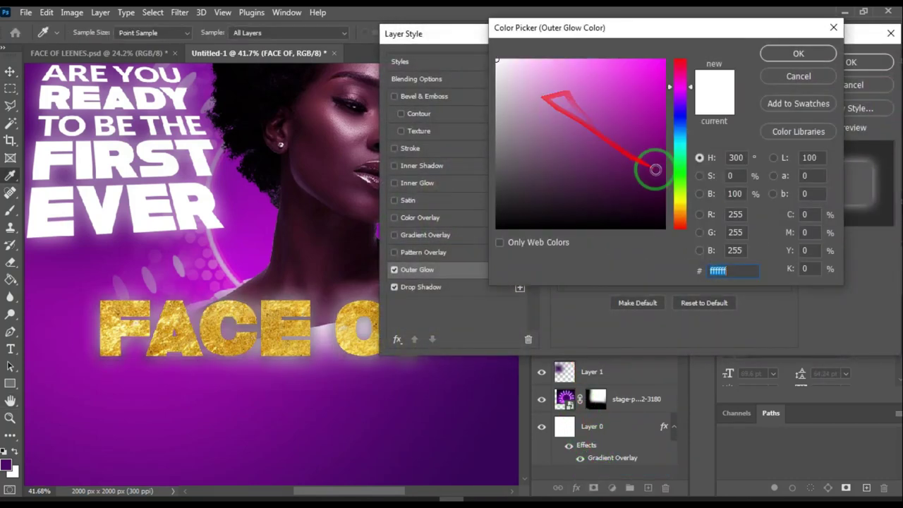
{"action": "left_click", "coordinate": [681, 201]}
{"action": "left_click", "coordinate": [664, 60]}
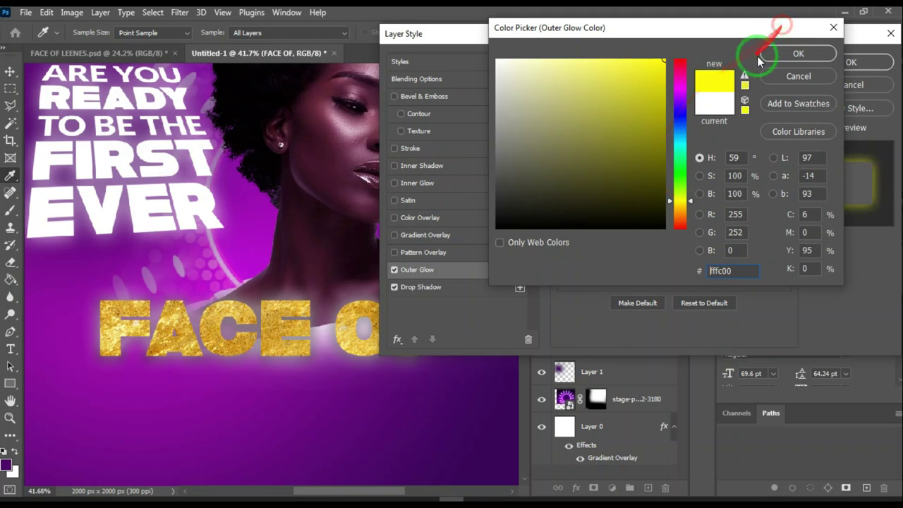
{"action": "left_click", "coordinate": [679, 206]}
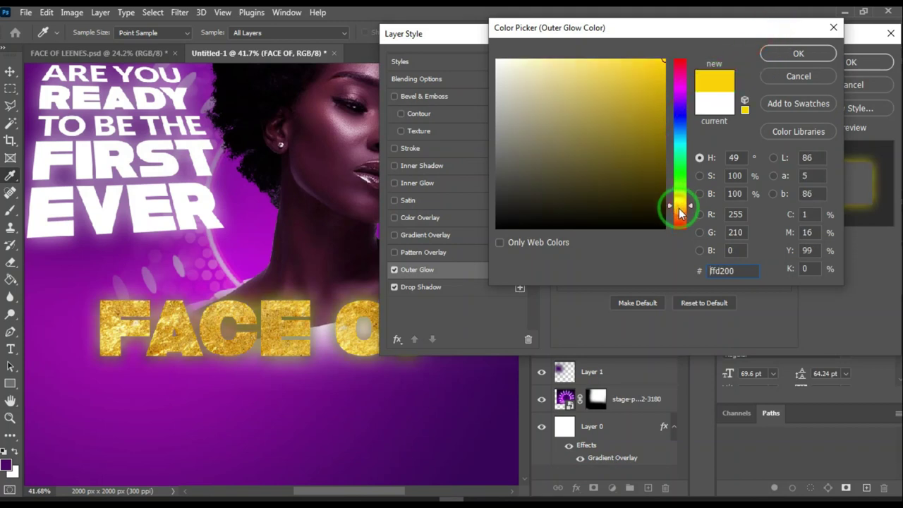
{"action": "left_click", "coordinate": [679, 213]}
{"action": "left_click", "coordinate": [797, 53]}
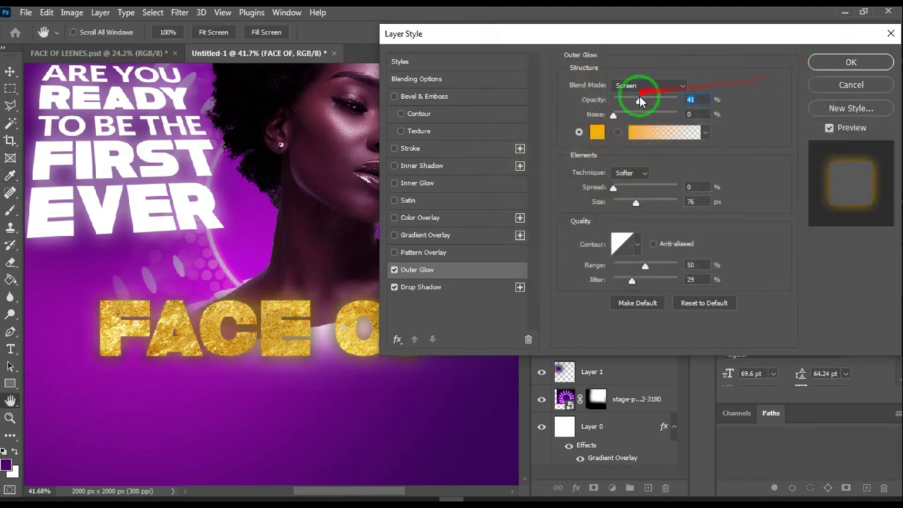
- Set the FACE OF text's outer glow to 63% opacity, 46 px size and yellow colour fff000
{"action": "left_click_drag", "start_coordinate": [640, 100], "coordinate": [655, 105]}
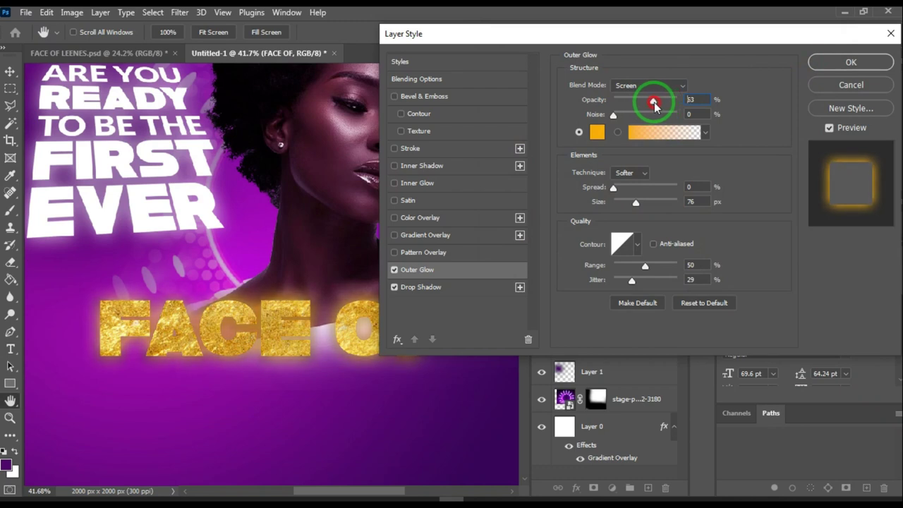
{"action": "left_click_drag", "start_coordinate": [635, 203], "coordinate": [629, 204]}
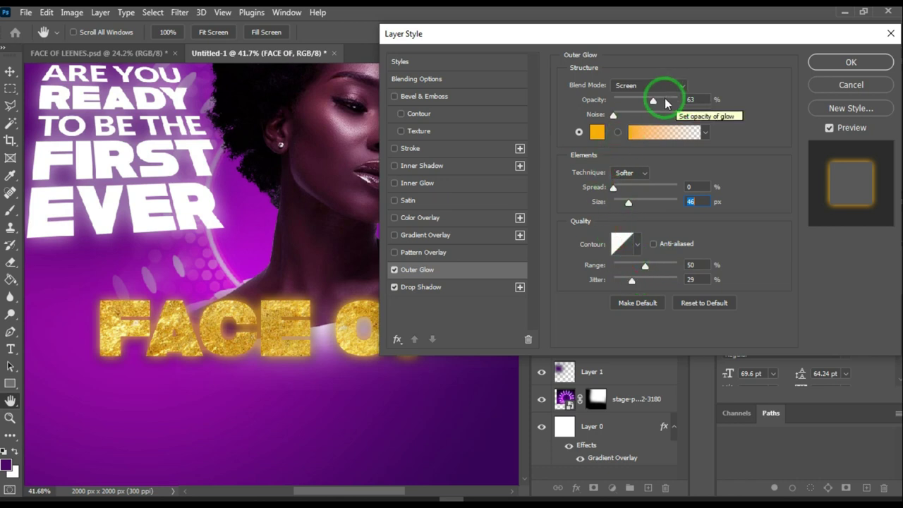
{"action": "left_click", "coordinate": [597, 132]}
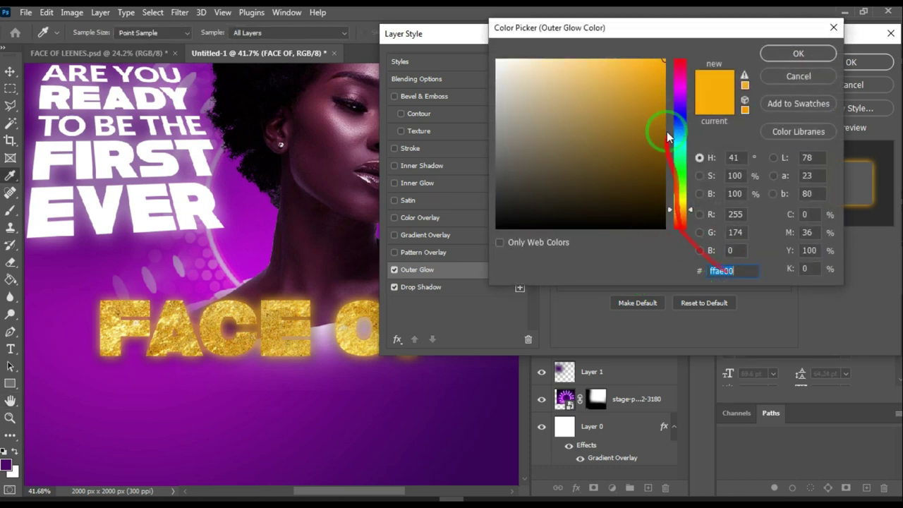
{"action": "left_click_drag", "start_coordinate": [684, 204], "coordinate": [684, 205]}
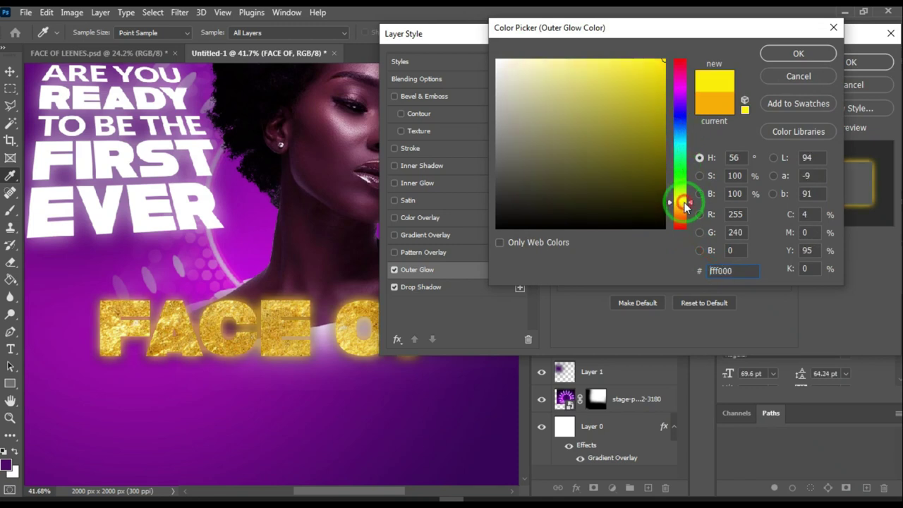
{"action": "left_click", "coordinate": [739, 273]}
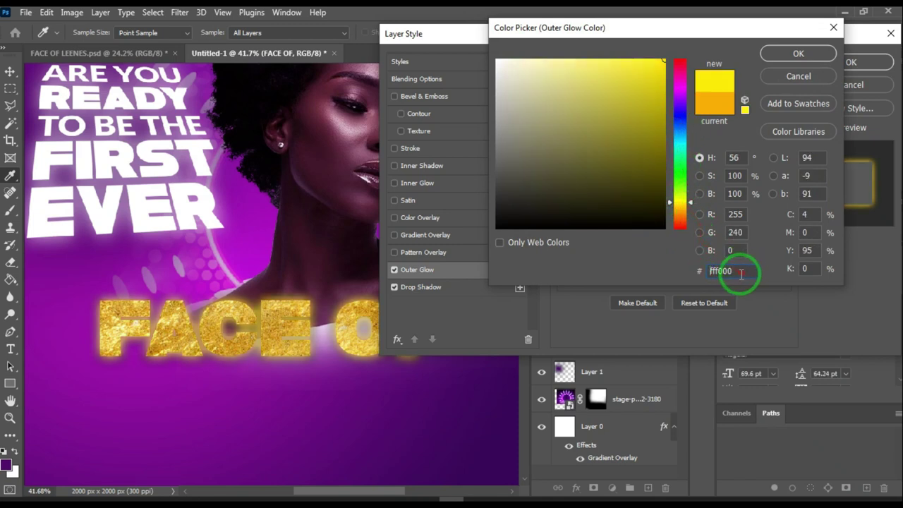
{"action": "left_click", "coordinate": [789, 249]}
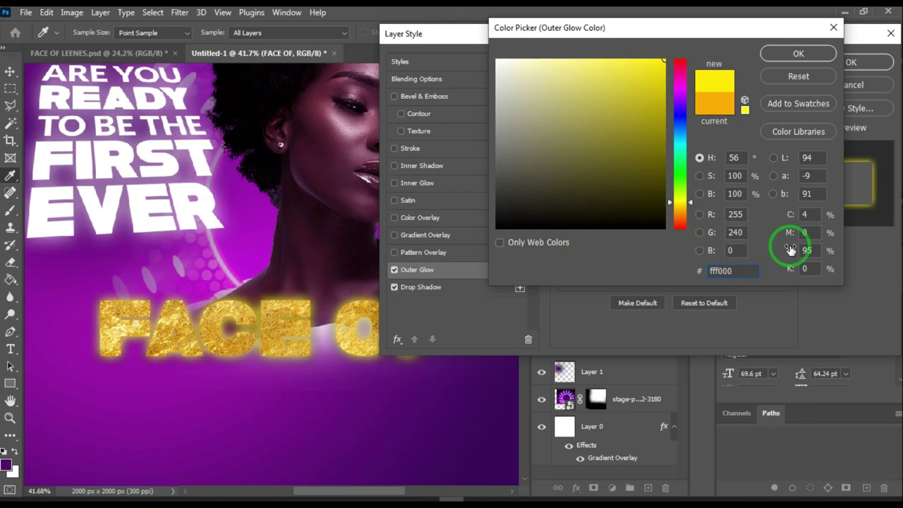
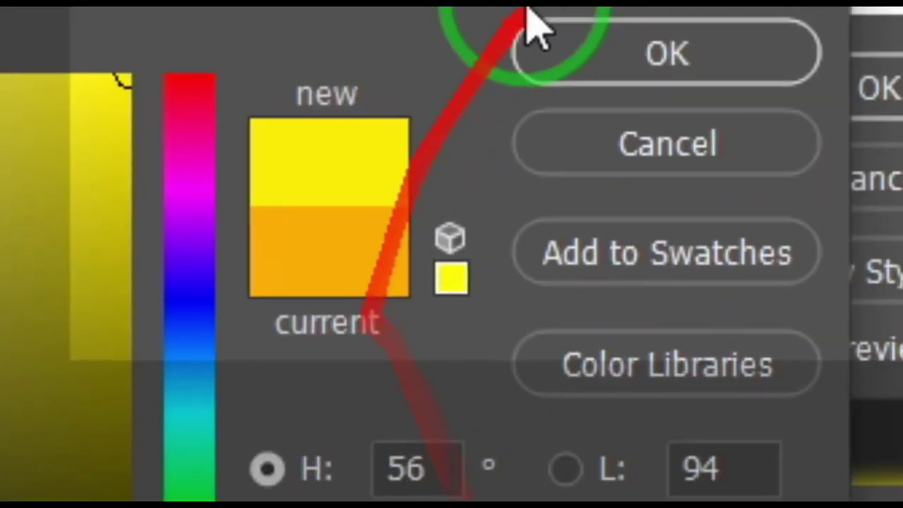
{"action": "left_click", "coordinate": [537, 35]}
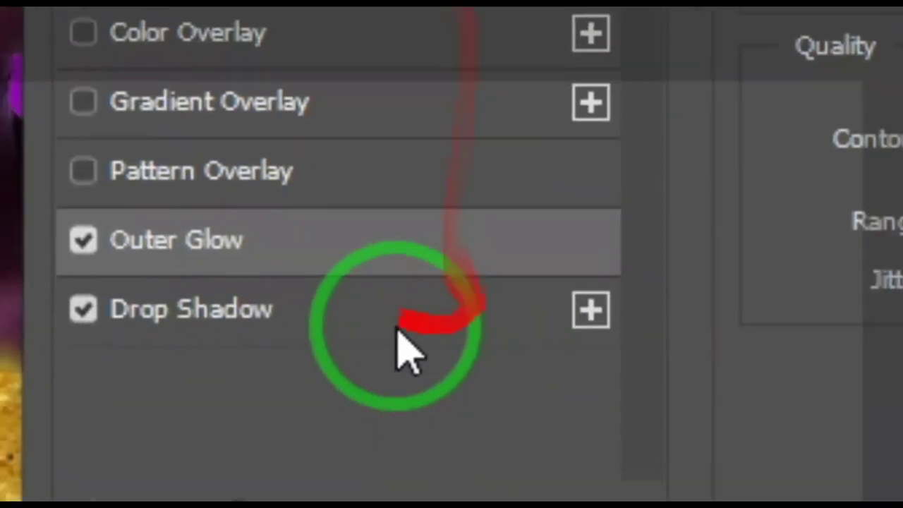
- Set the FACE OF text's drop shadow to 100% opacity, 15% spread and 68 px size, and apply the layer style
{"action": "left_click", "coordinate": [457, 254]}
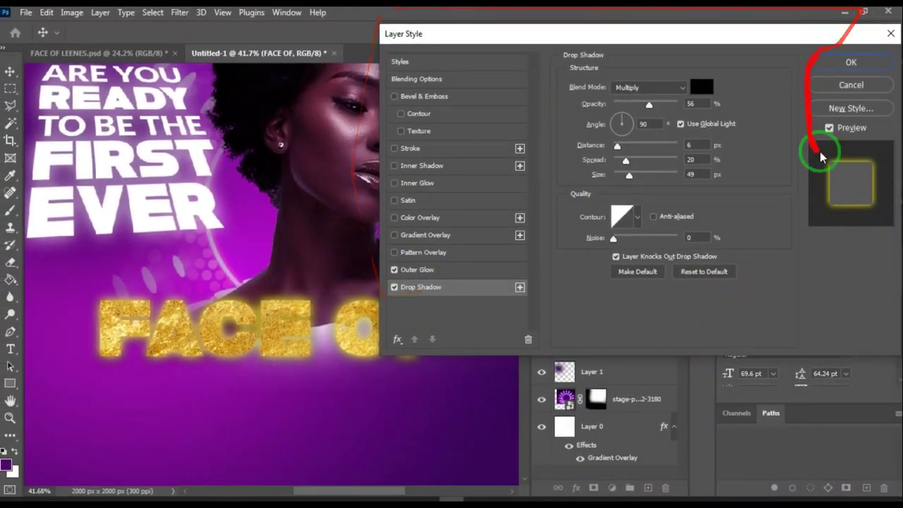
{"action": "left_click_drag", "start_coordinate": [650, 105], "coordinate": [687, 112]}
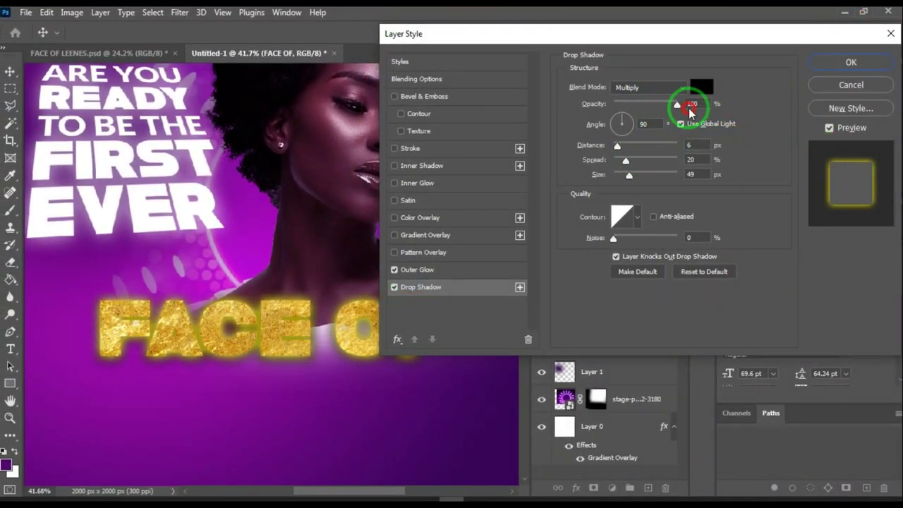
{"action": "left_click", "coordinate": [691, 103]}
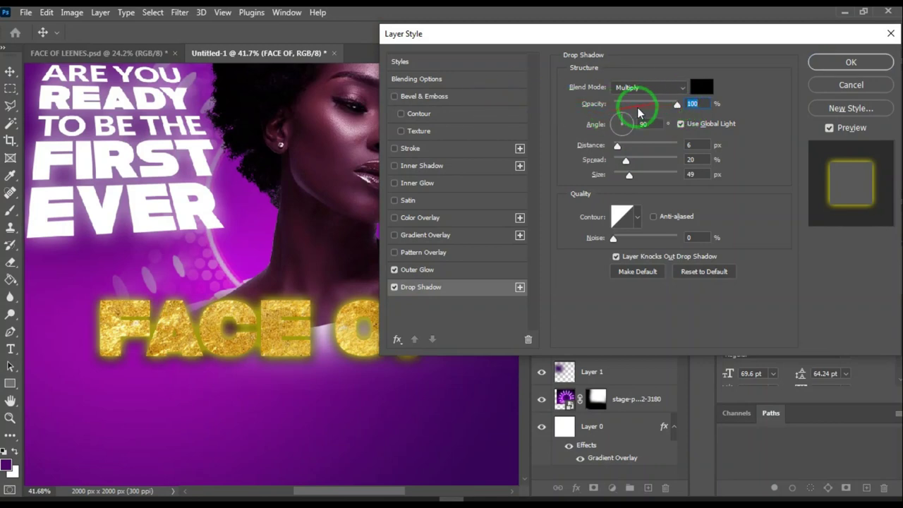
{"action": "left_click", "coordinate": [482, 289]}
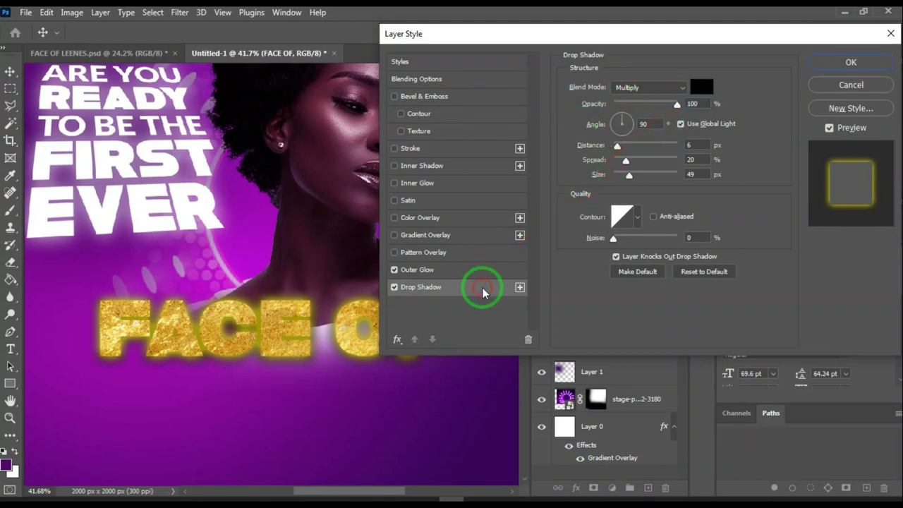
{"action": "mouse_move", "coordinate": [629, 175]}
{"action": "left_mouse_down"}
{"action": "mouse_move", "coordinate": [643, 176]}
{"action": "mouse_move", "coordinate": [631, 181]}
{"action": "mouse_move", "coordinate": [615, 162]}
{"action": "mouse_move", "coordinate": [630, 170]}
{"action": "mouse_move", "coordinate": [622, 163]}
{"action": "left_mouse_up"}
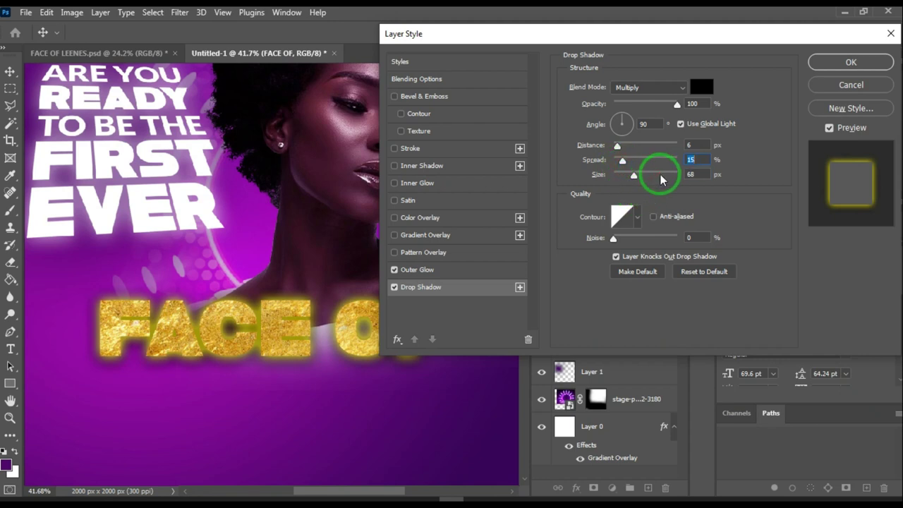
{"action": "left_click", "coordinate": [655, 185]}
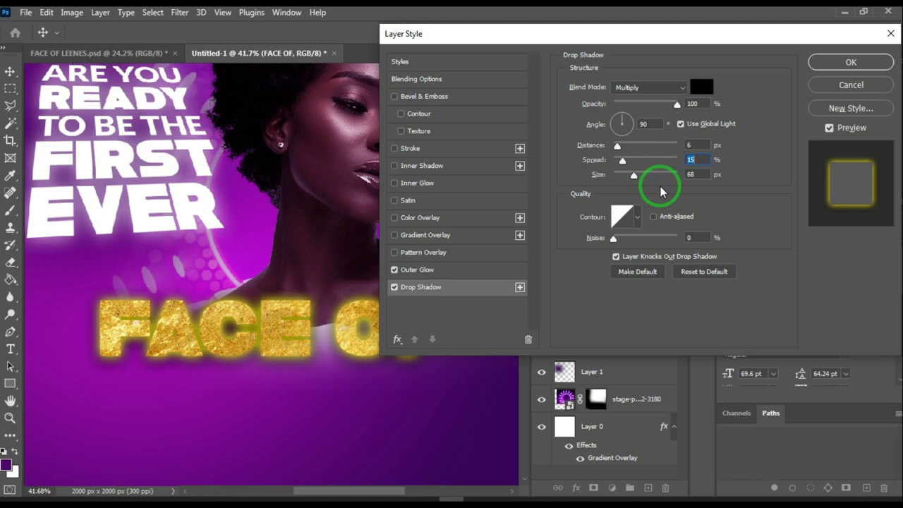
{"action": "left_click", "coordinate": [873, 63]}
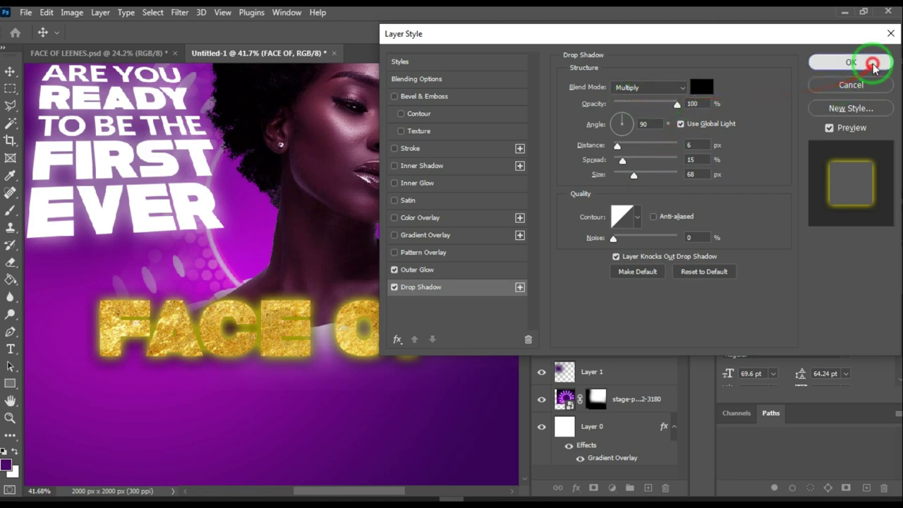
{"action": "scroll", "coordinate": [322, 339], "scroll_direction": "down", "scroll_amount": 5}
{"action": "scroll", "coordinate": [318, 290], "scroll_direction": "up", "scroll_amount": 3}
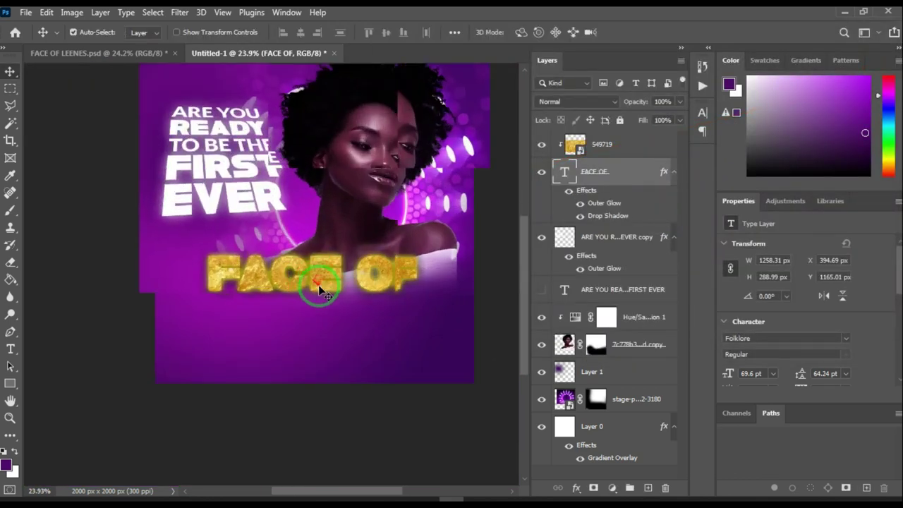
- Reduce the FACE OF text's outer glow opacity to 32% and apply the layer style
{"action": "scroll", "coordinate": [319, 289], "scroll_direction": "up", "scroll_amount": 3}
{"action": "scroll", "coordinate": [399, 250], "scroll_direction": "up", "scroll_amount": 3}
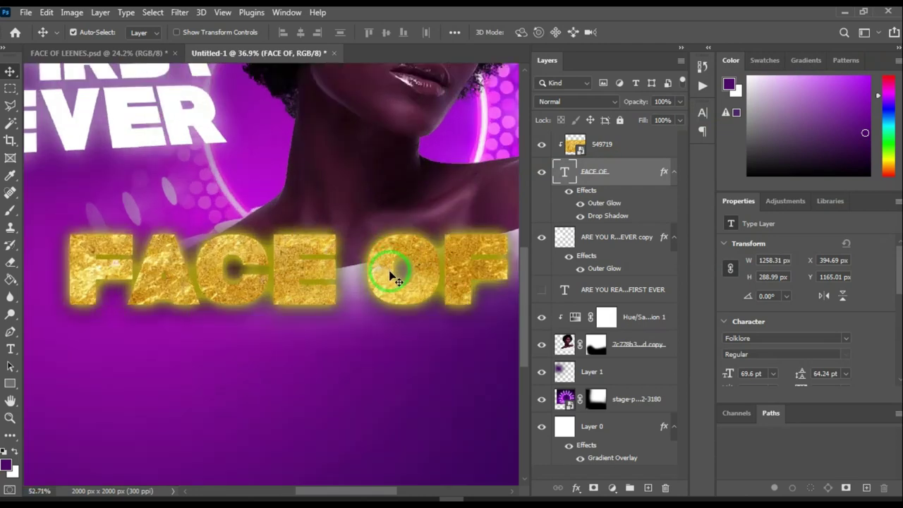
{"action": "scroll", "coordinate": [358, 239], "scroll_direction": "down", "scroll_amount": 2}
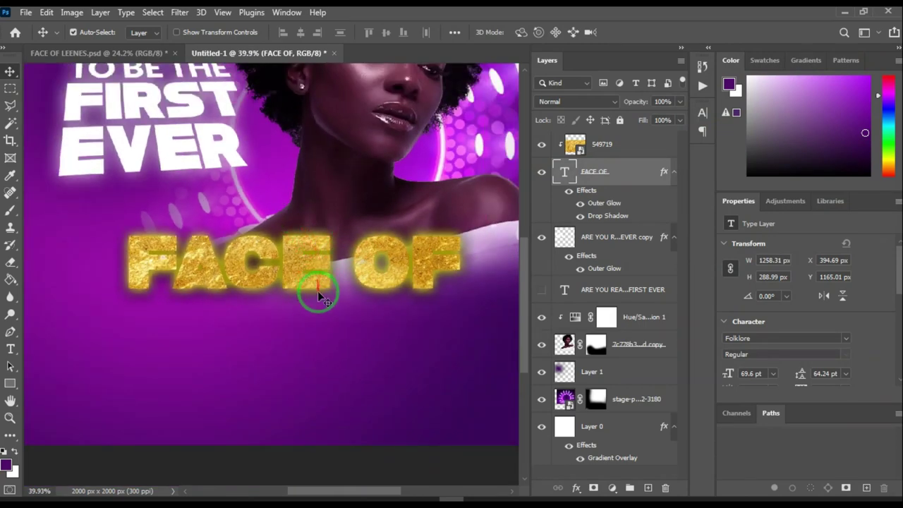
{"action": "double_click", "coordinate": [603, 204]}
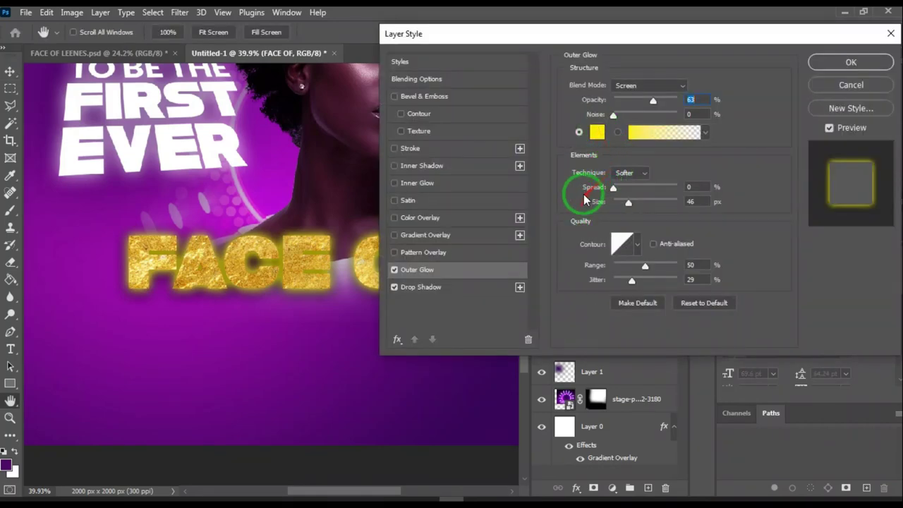
{"action": "left_click_drag", "start_coordinate": [652, 101], "coordinate": [635, 104]}
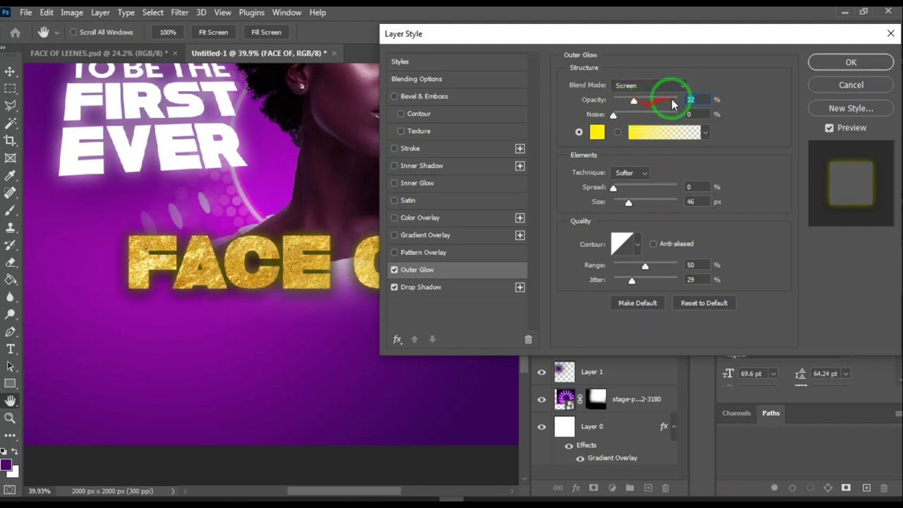
{"action": "left_click", "coordinate": [844, 63]}
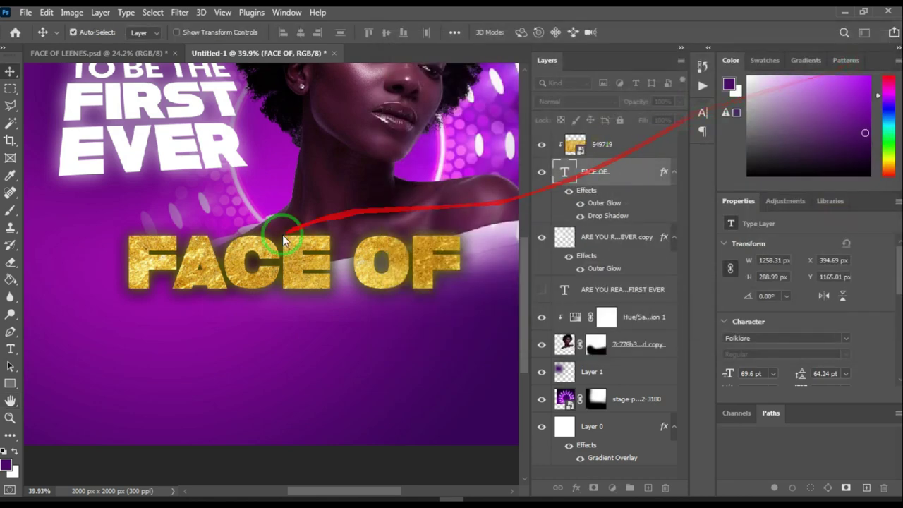
- Add a white 13 pt Folklore placeholder text line, Lorem Ipsum, in the empty area below FACE OF
{"action": "scroll", "coordinate": [322, 289], "scroll_direction": "down", "scroll_amount": 2}
{"action": "scroll", "coordinate": [321, 282], "scroll_direction": "up", "scroll_amount": 3}
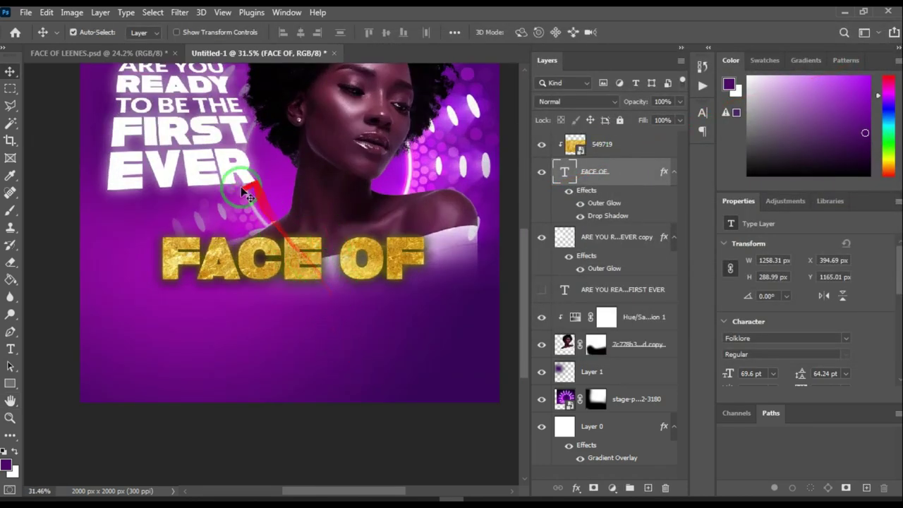
{"action": "key", "text": "t"}
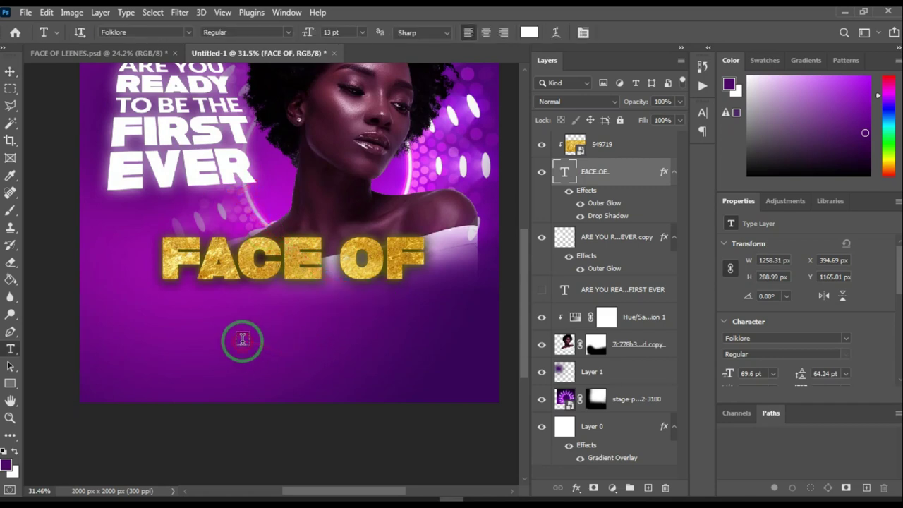
{"action": "left_click", "coordinate": [244, 338]}
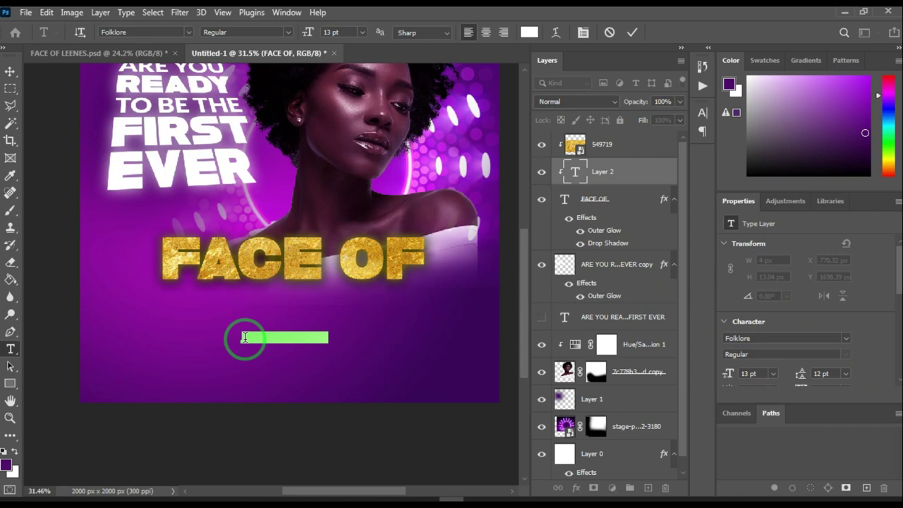
{"action": "left_click", "coordinate": [807, 101]}
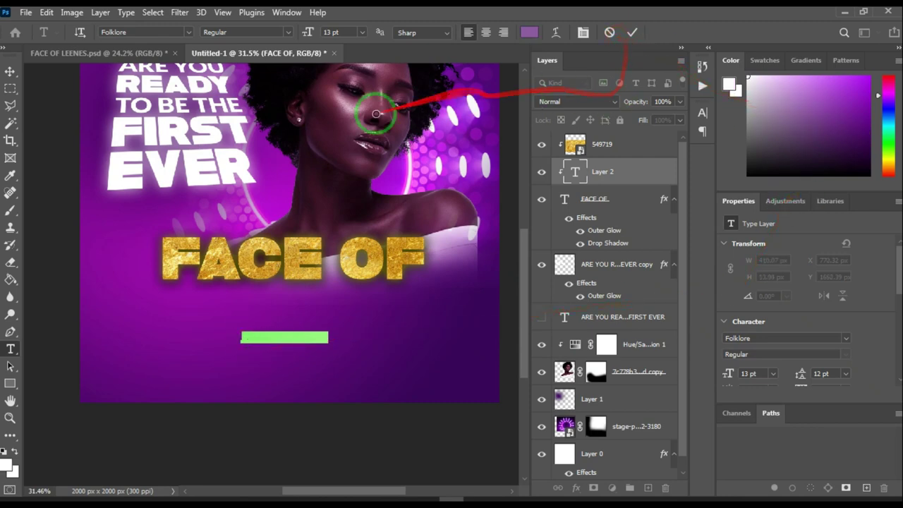
{"action": "left_click", "coordinate": [10, 71]}
- Move the Lorem Ipsum text layer above the gold texture layer 549719 so it is no longer clipped
{"action": "scroll", "coordinate": [286, 352], "scroll_direction": "up", "scroll_amount": 3}
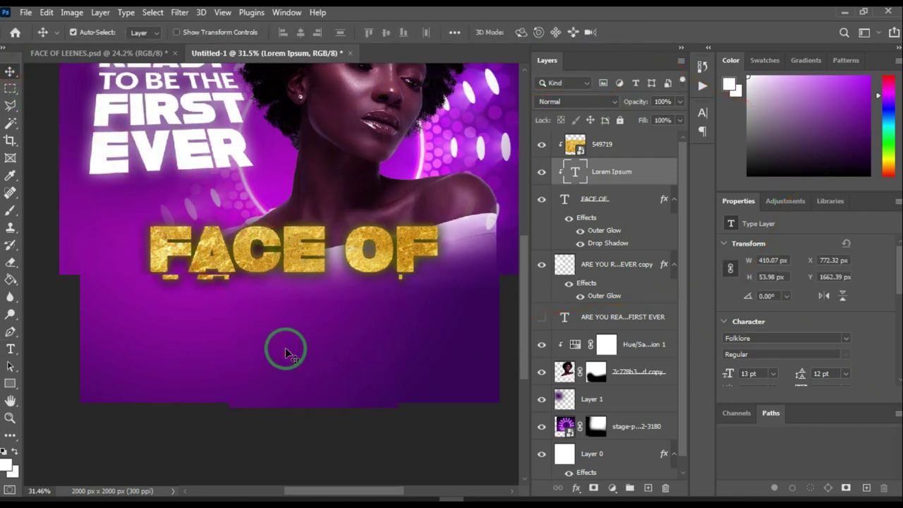
{"action": "scroll", "coordinate": [290, 355], "scroll_direction": "down", "scroll_amount": 2}
{"action": "left_click_drag", "start_coordinate": [613, 172], "coordinate": [620, 137]}
{"action": "scroll", "coordinate": [298, 342], "scroll_direction": "up", "scroll_amount": 3}
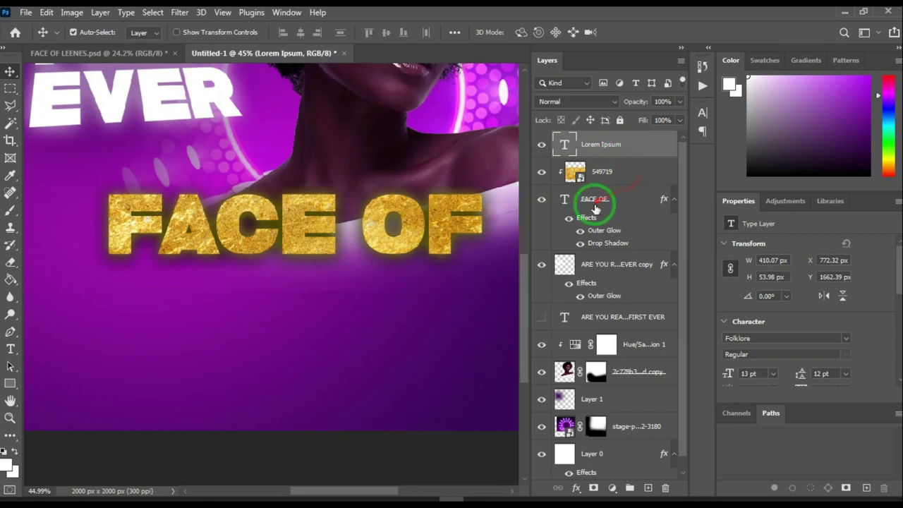
- Replace the Lorem Ipsum placeholder with the text LEENE'S BEAUTY SKINCARE & SPA
{"action": "scroll", "coordinate": [292, 359], "scroll_direction": "down", "scroll_amount": 2}
{"action": "key", "text": "t"}
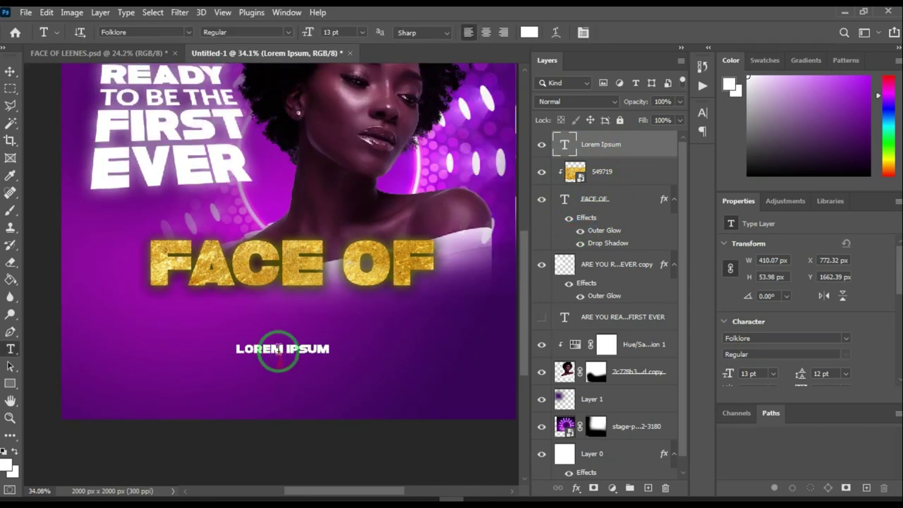
{"action": "left_click", "coordinate": [287, 353]}
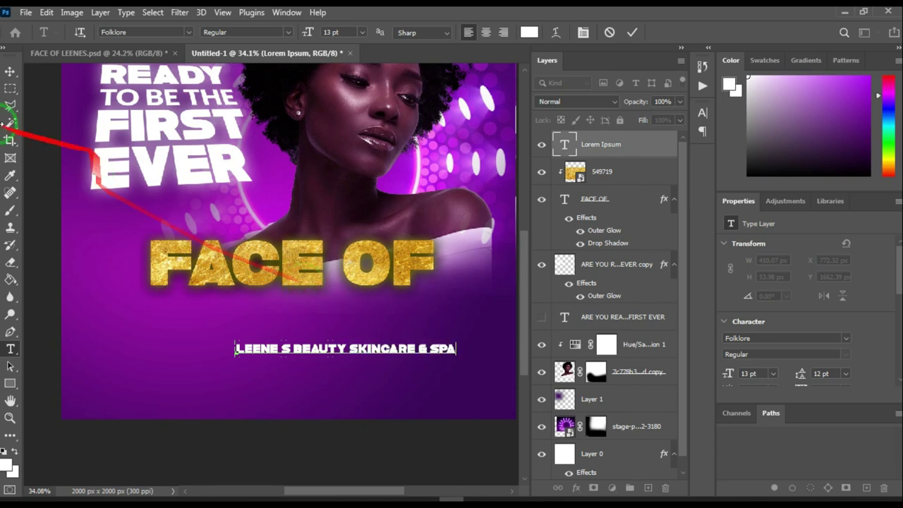
{"action": "left_click", "coordinate": [9, 68]}
- Move the LEENE'S BEAUTY SKINCARE & SPA line directly beneath FACE OF, aligned with the title's left edge
{"action": "scroll", "coordinate": [273, 323], "scroll_direction": "up", "scroll_amount": 1}
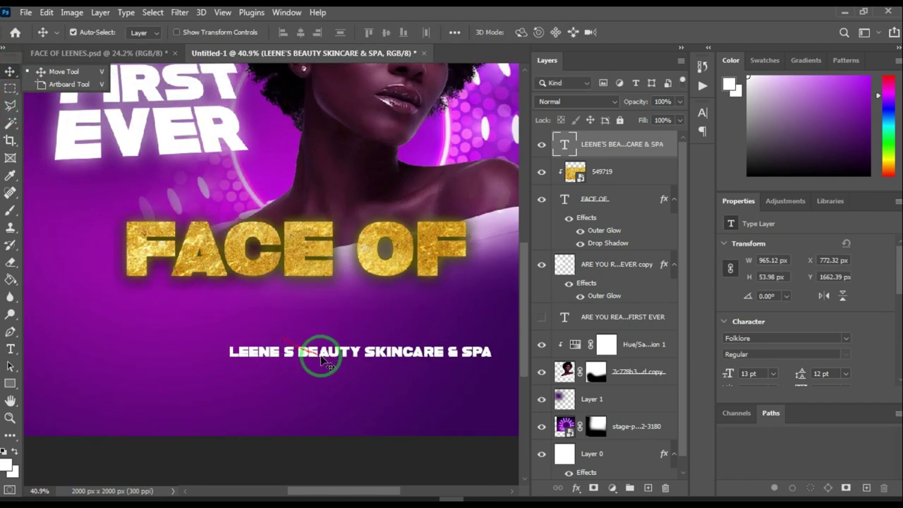
{"action": "left_click_drag", "start_coordinate": [318, 359], "coordinate": [222, 302]}
{"action": "scroll", "coordinate": [226, 303], "scroll_direction": "down", "scroll_amount": 3}
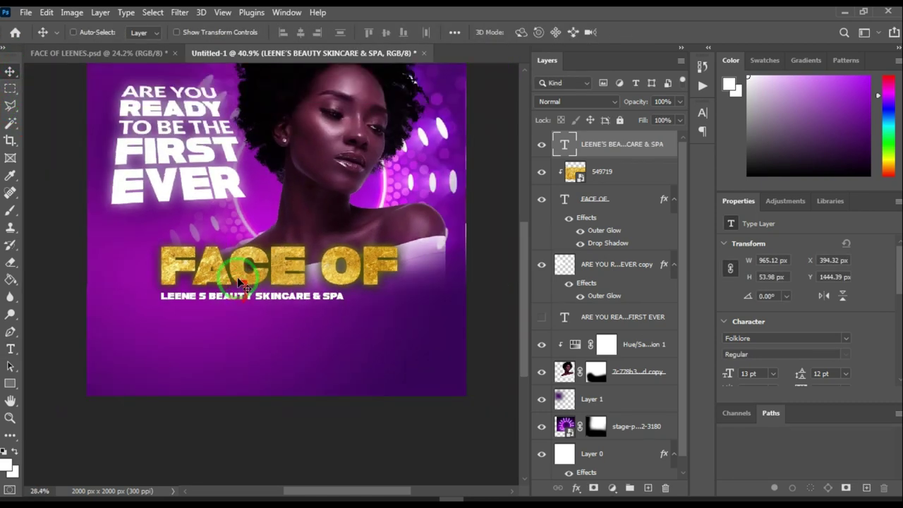
- Scale the LEENE'S BEAUTY SKINCARE & SPA line to about 139% and centre it under the FACE OF title
{"action": "key", "text": "ctrl+t"}
{"action": "scroll", "coordinate": [324, 306], "scroll_direction": "up", "scroll_amount": 2}
{"action": "left_click_drag", "start_coordinate": [340, 302], "coordinate": [426, 331]}
{"action": "left_click", "coordinate": [656, 32]}
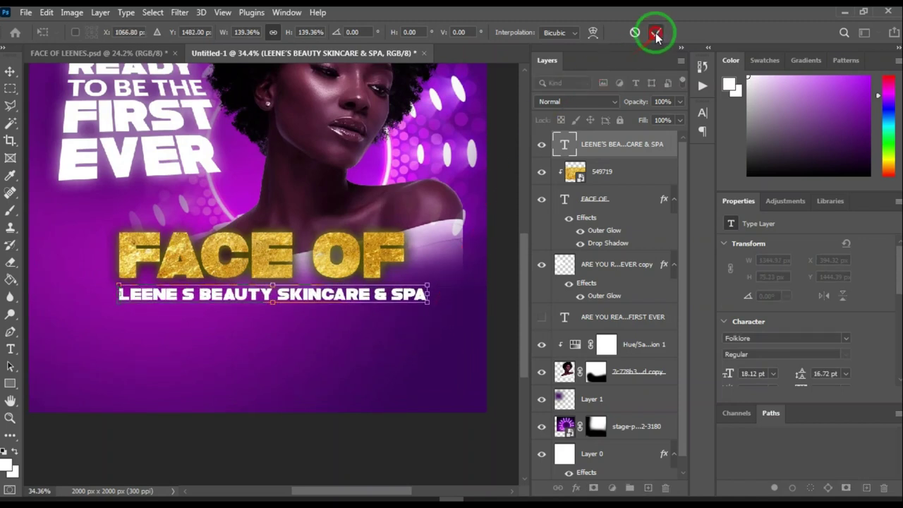
{"action": "left_click_drag", "start_coordinate": [352, 298], "coordinate": [345, 298]}
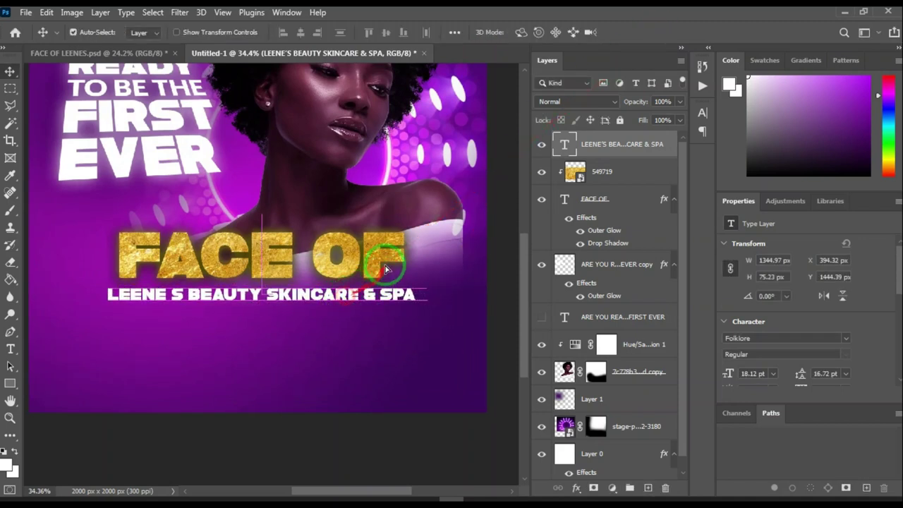
{"action": "scroll", "coordinate": [385, 268], "scroll_direction": "down", "scroll_amount": 2}
{"action": "scroll", "coordinate": [379, 158], "scroll_direction": "up", "scroll_amount": 2}
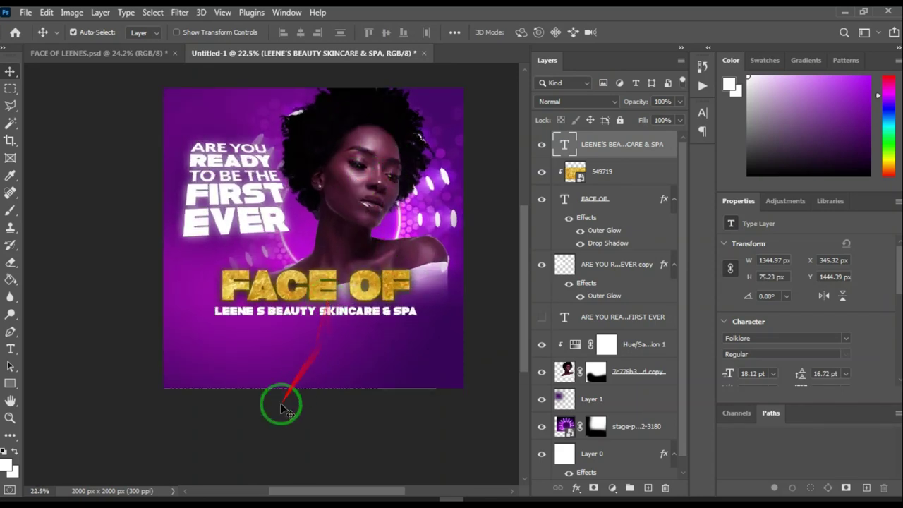
- Place the torn paper image PngItem_5300938 from the TUTS 3 folder across the bottom of the flyer
{"action": "left_click", "coordinate": [250, 504]}
{"action": "left_click", "coordinate": [297, 210]}
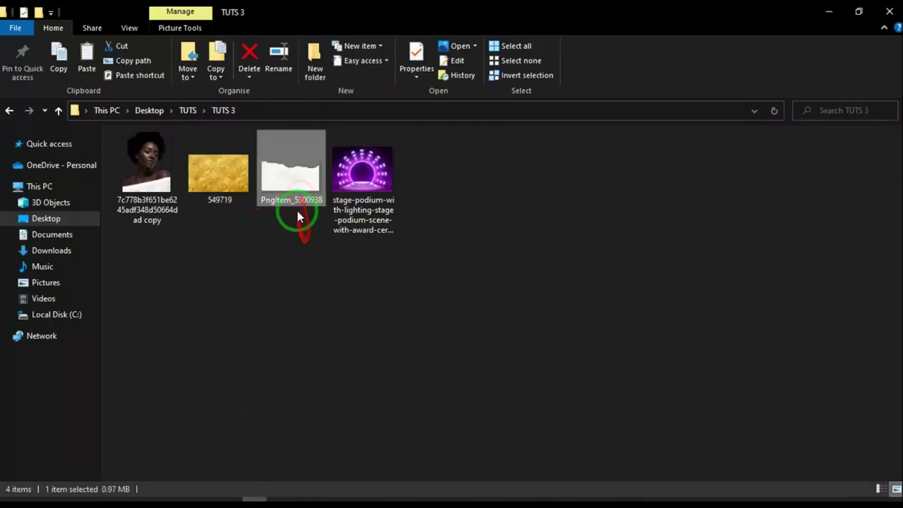
{"action": "left_click_drag", "start_coordinate": [297, 190], "coordinate": [400, 350]}
{"action": "left_click_drag", "start_coordinate": [308, 213], "coordinate": [322, 356]}
{"action": "scroll", "coordinate": [383, 332], "scroll_direction": "down", "scroll_amount": 3}
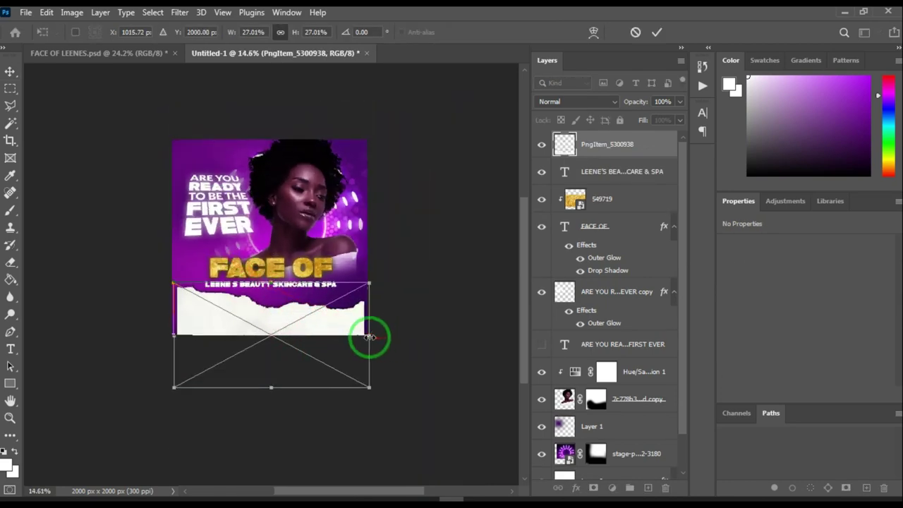
- Stretch the torn paper image to about 48.6% width and rotate it to about -4.2°
{"action": "left_click_drag", "start_coordinate": [371, 337], "coordinate": [519, 353]}
{"action": "left_click_drag", "start_coordinate": [429, 322], "coordinate": [206, 339]}
{"action": "left_click_drag", "start_coordinate": [448, 272], "coordinate": [441, 257]}
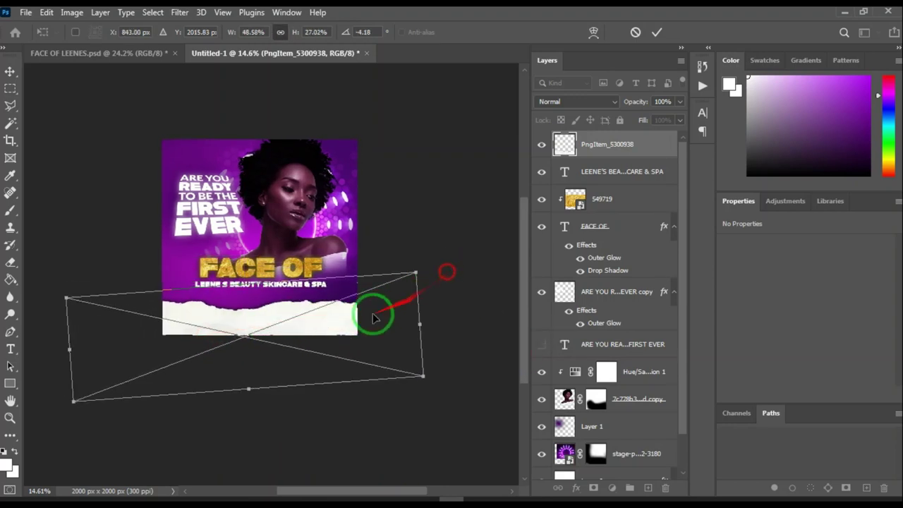
- Widen the torn paper to about 52.4% and reposition it to fill the flyer's bottom beneath the subtitle
{"action": "scroll", "coordinate": [310, 320], "scroll_direction": "up", "scroll_amount": 2}
{"action": "left_click_drag", "start_coordinate": [306, 318], "coordinate": [292, 303]}
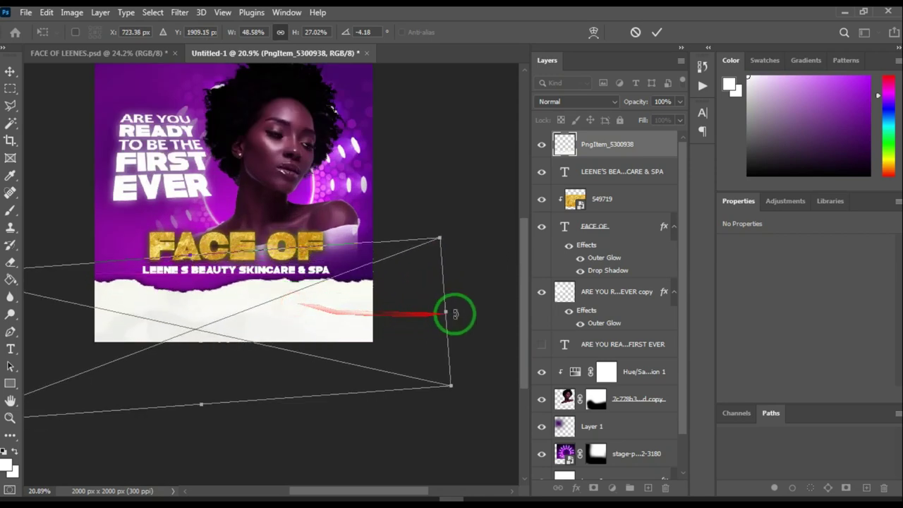
{"action": "left_click_drag", "start_coordinate": [449, 313], "coordinate": [490, 318]}
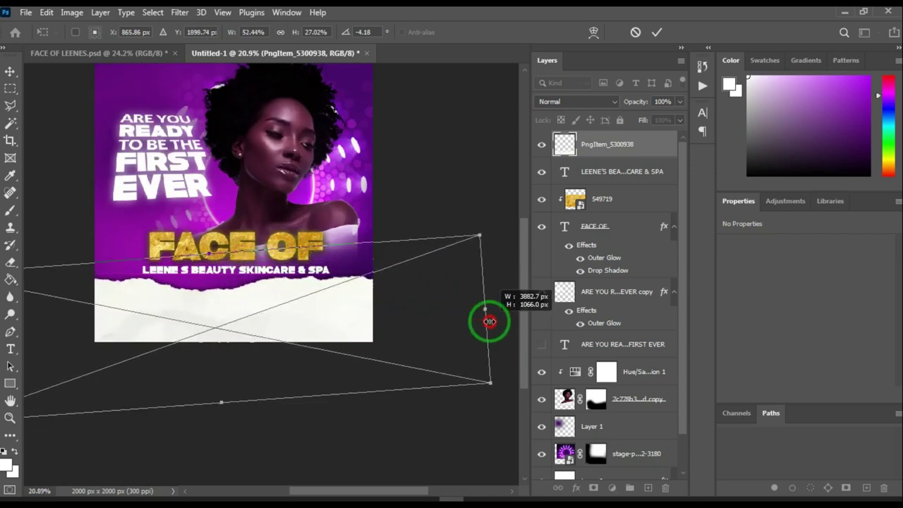
{"action": "left_click_drag", "start_coordinate": [310, 341], "coordinate": [235, 343]}
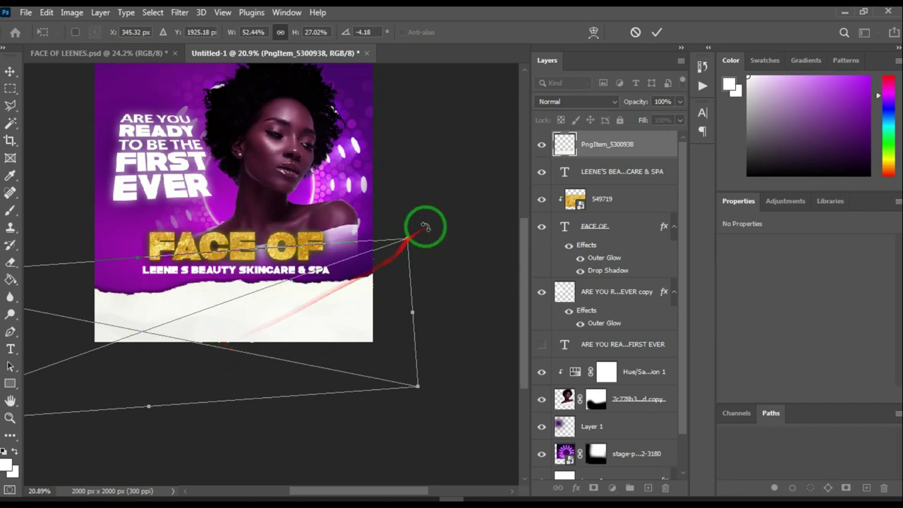
- Rotate the torn paper to about -2.3°, fine-tune its position beneath the subtitle and apply the transform
{"action": "left_click_drag", "start_coordinate": [424, 222], "coordinate": [436, 234]}
{"action": "scroll", "coordinate": [216, 316], "scroll_direction": "up", "scroll_amount": 2}
{"action": "left_click_drag", "start_coordinate": [214, 314], "coordinate": [216, 311]}
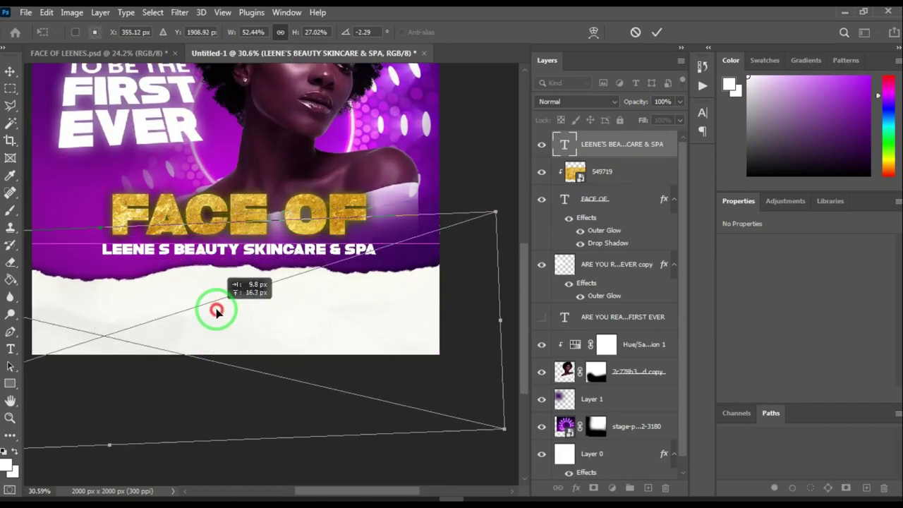
{"action": "left_click", "coordinate": [657, 32]}
{"action": "scroll", "coordinate": [243, 278], "scroll_direction": "down", "scroll_amount": 2}
{"action": "scroll", "coordinate": [259, 308], "scroll_direction": "up", "scroll_amount": 1}
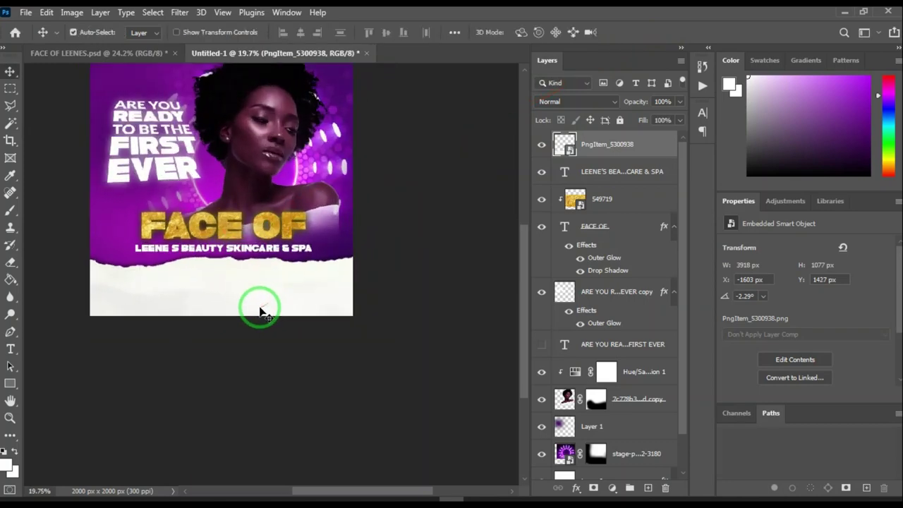
{"action": "scroll", "coordinate": [259, 296], "scroll_direction": "down", "scroll_amount": 2}
{"action": "scroll", "coordinate": [258, 291], "scroll_direction": "up", "scroll_amount": 4}
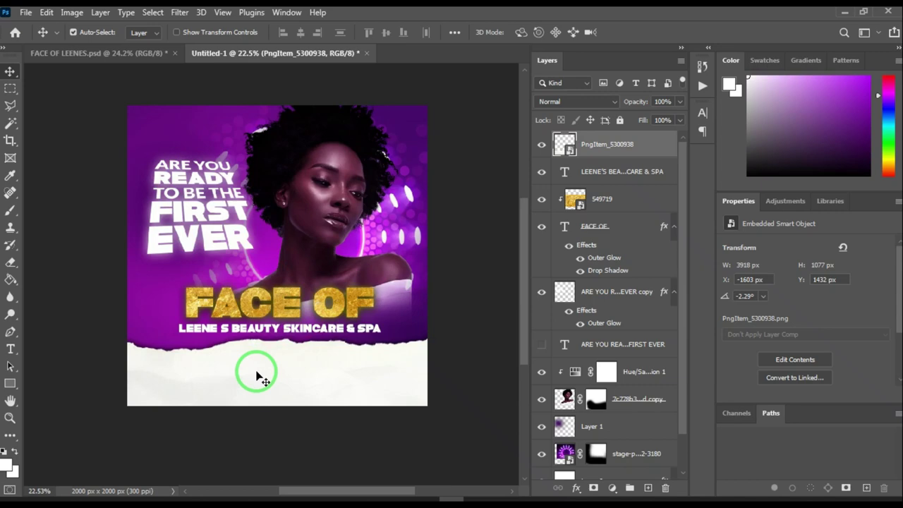
- Hide Layer 4 copy in FACE OF LEENES.psd and copy its TO REGISTER text block onto the torn paper in Untitled-1
{"action": "left_click", "coordinate": [83, 52]}
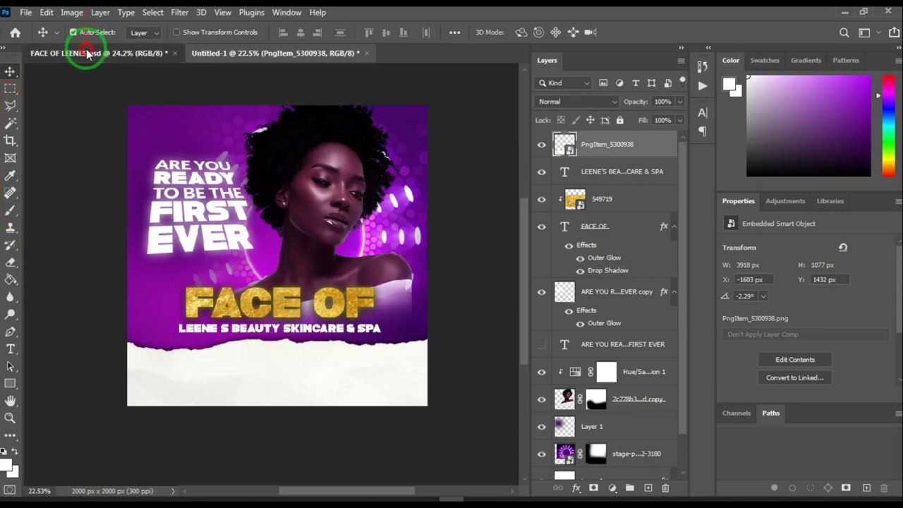
{"action": "left_click", "coordinate": [540, 144]}
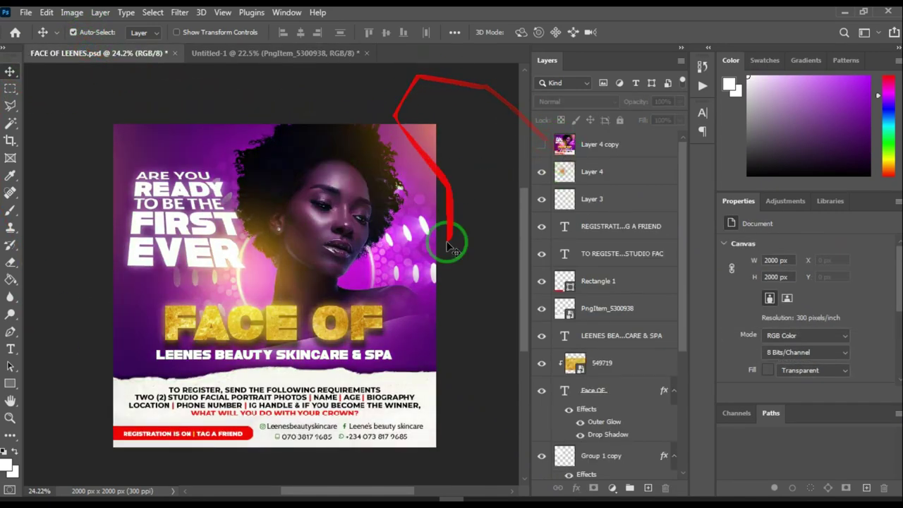
{"action": "scroll", "coordinate": [300, 403], "scroll_direction": "up", "scroll_amount": 3}
{"action": "left_click_drag", "start_coordinate": [302, 390], "coordinate": [290, 363]}
{"action": "scroll", "coordinate": [282, 390], "scroll_direction": "up", "scroll_amount": 2}
{"action": "scroll", "coordinate": [290, 367], "scroll_direction": "down", "scroll_amount": 1}
{"action": "scroll", "coordinate": [279, 371], "scroll_direction": "up", "scroll_amount": 1}
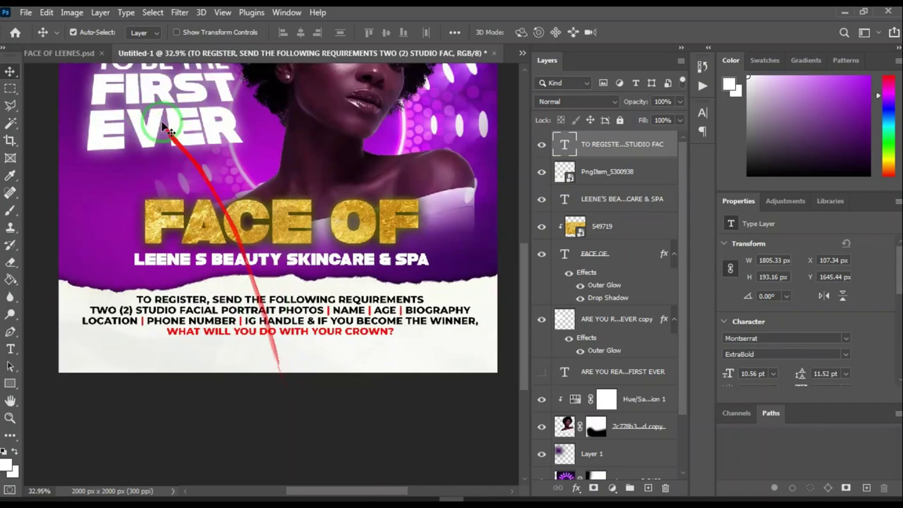
- Return to FACE OF LEENES.psd and examine the red registration banner and the contact details on the torn paper
{"action": "left_click_drag", "start_coordinate": [67, 55], "coordinate": [261, 393]}
{"action": "scroll", "coordinate": [257, 402], "scroll_direction": "down", "scroll_amount": 2}
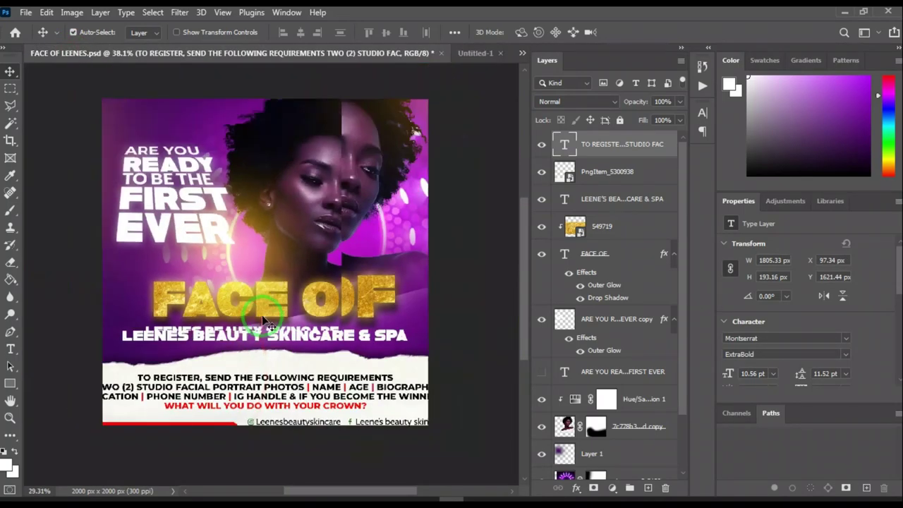
{"action": "scroll", "coordinate": [255, 407], "scroll_direction": "up", "scroll_amount": 1}
{"action": "scroll", "coordinate": [256, 407], "scroll_direction": "up", "scroll_amount": 3}
{"action": "scroll", "coordinate": [429, 352], "scroll_direction": "down", "scroll_amount": 1}
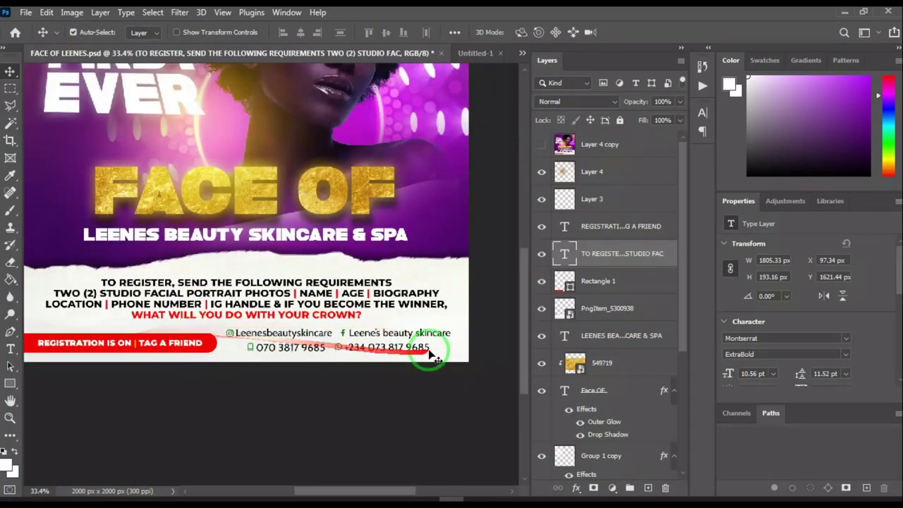
{"action": "scroll", "coordinate": [411, 350], "scroll_direction": "up", "scroll_amount": 2}
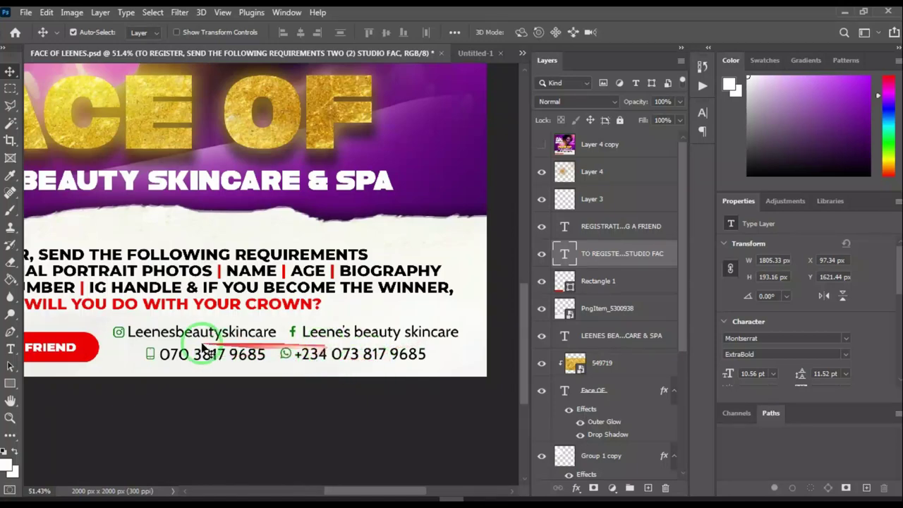
{"action": "scroll", "coordinate": [275, 342], "scroll_direction": "up", "scroll_amount": 2}
{"action": "scroll", "coordinate": [266, 360], "scroll_direction": "down", "scroll_amount": 1}
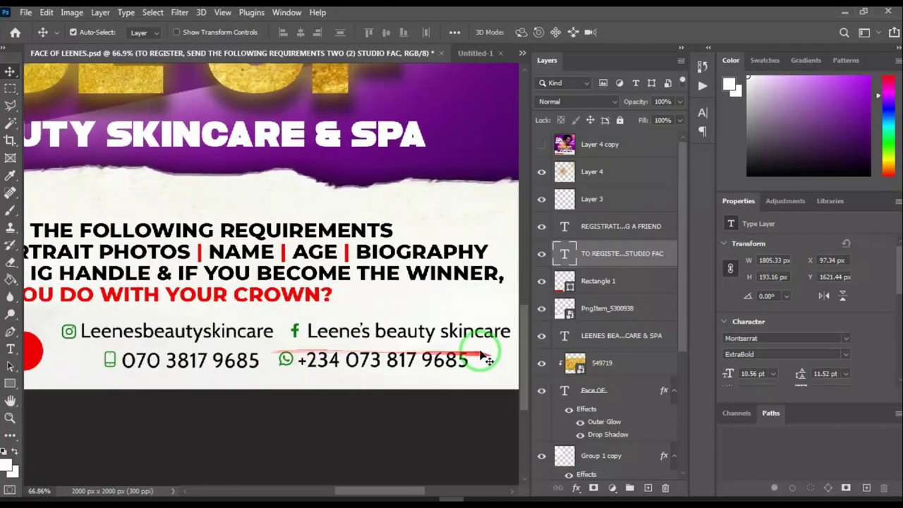
{"action": "scroll", "coordinate": [455, 356], "scroll_direction": "down", "scroll_amount": 3}
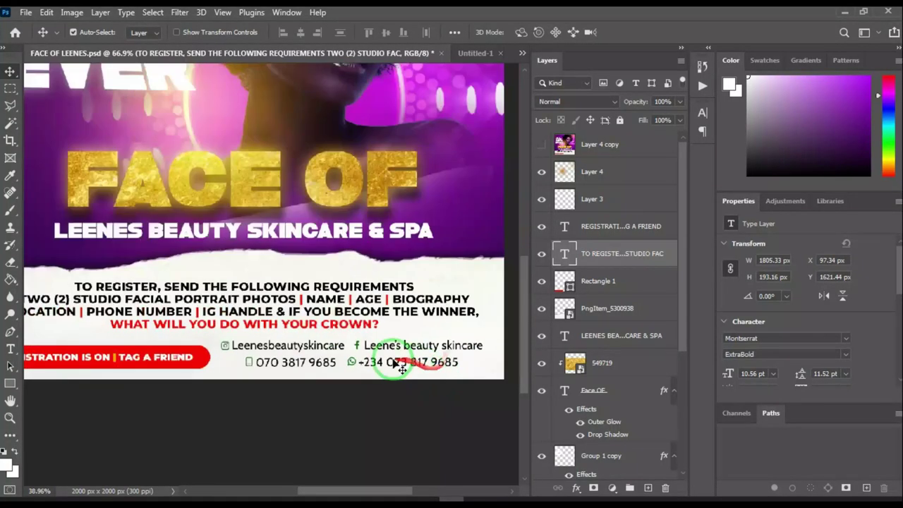
- Select the contact details and the REGISTRATION IS ON text in FACE OF LEENES.psd and copy both into Untitled-1
{"action": "left_click", "coordinate": [360, 351]}
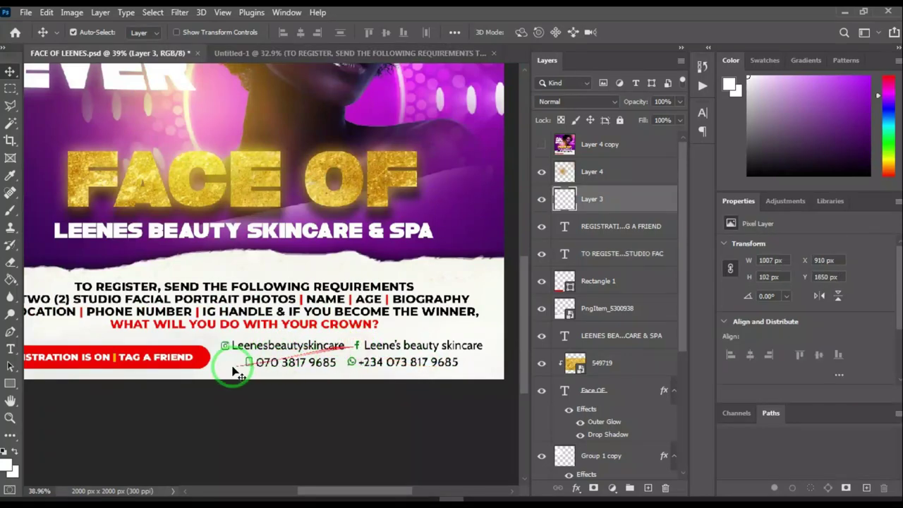
{"action": "scroll", "coordinate": [141, 369], "scroll_direction": "down", "scroll_amount": 2}
{"action": "scroll", "coordinate": [159, 360], "scroll_direction": "up", "scroll_amount": 3}
{"action": "scroll", "coordinate": [154, 360], "scroll_direction": "up", "scroll_amount": 1}
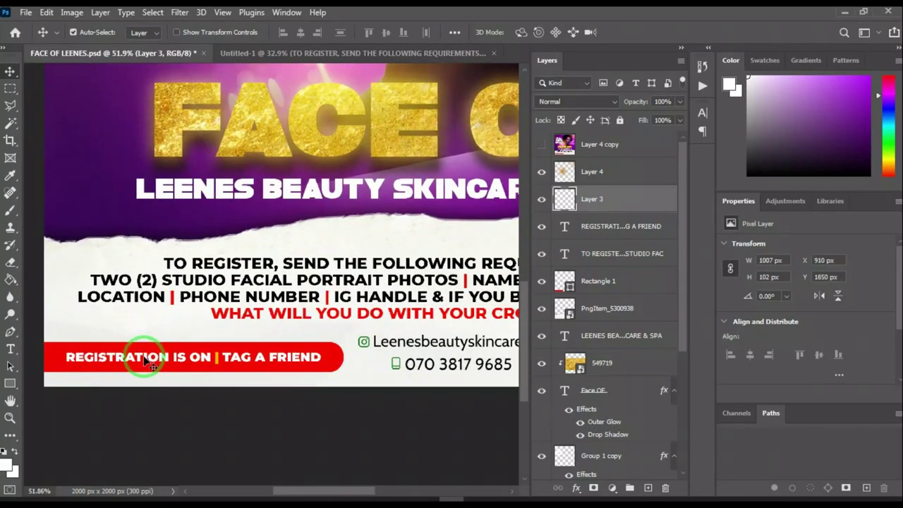
{"action": "left_click", "coordinate": [145, 360], "text": "shift"}
{"action": "scroll", "coordinate": [191, 356], "scroll_direction": "down", "scroll_amount": 4}
{"action": "left_click_drag", "start_coordinate": [330, 352], "coordinate": [302, 379]}
{"action": "left_click_drag", "start_coordinate": [305, 451], "coordinate": [303, 158]}
{"action": "scroll", "coordinate": [303, 363], "scroll_direction": "down", "scroll_amount": 3}
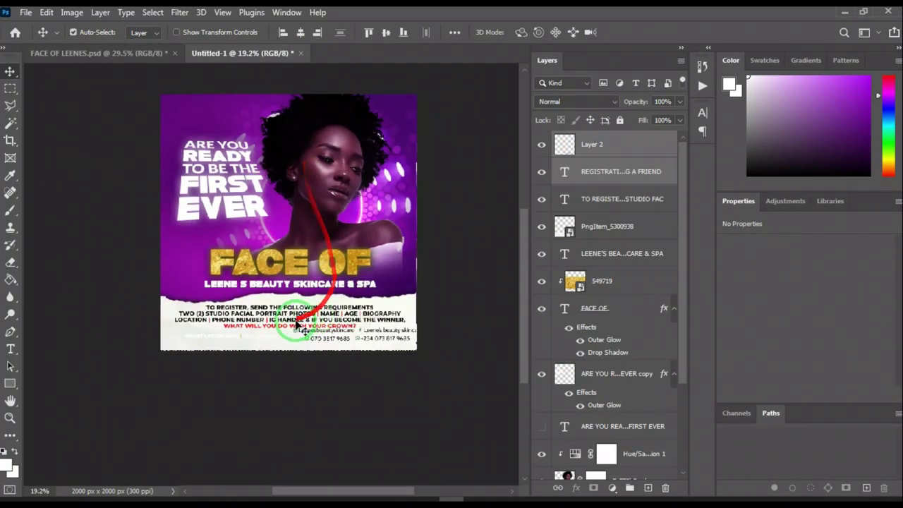
- Shift the copied contact details and registration text to fit within the torn-paper footer, beneath the WHAT WILL YOU DO line
{"action": "scroll", "coordinate": [346, 367], "scroll_direction": "up", "scroll_amount": 4}
{"action": "scroll", "coordinate": [359, 344], "scroll_direction": "down", "scroll_amount": 3}
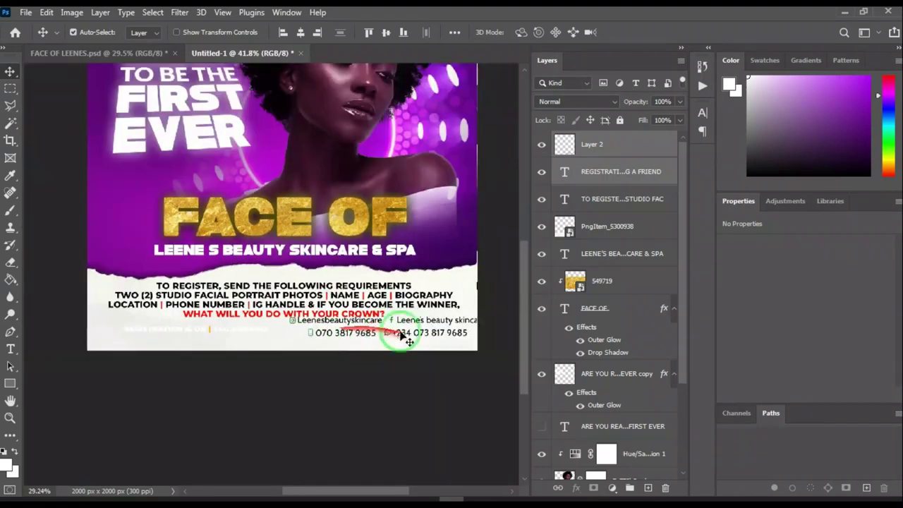
{"action": "scroll", "coordinate": [403, 332], "scroll_direction": "up", "scroll_amount": 3}
{"action": "left_click_drag", "start_coordinate": [413, 338], "coordinate": [388, 343]}
{"action": "scroll", "coordinate": [395, 303], "scroll_direction": "down", "scroll_amount": 3}
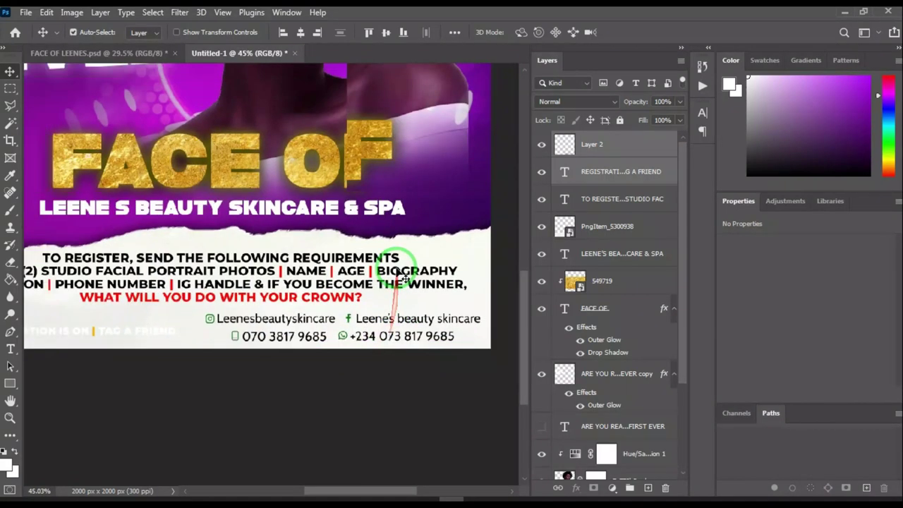
{"action": "scroll", "coordinate": [113, 321], "scroll_direction": "up", "scroll_amount": 3}
- Draw a rectangle about 900 × 73 px over the registration text, extending past the flyer's left edge
{"action": "left_click", "coordinate": [81, 363]}
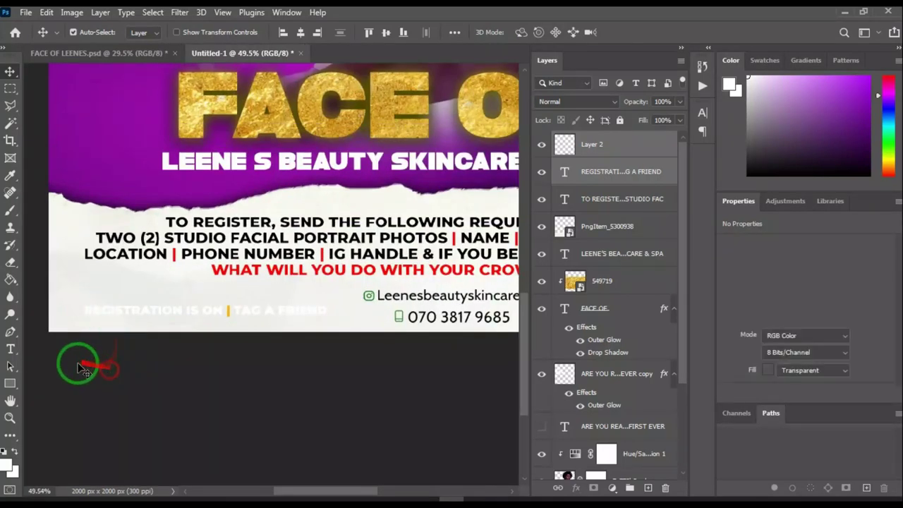
{"action": "scroll", "coordinate": [115, 317], "scroll_direction": "up", "scroll_amount": 2}
{"action": "scroll", "coordinate": [223, 299], "scroll_direction": "down", "scroll_amount": 1}
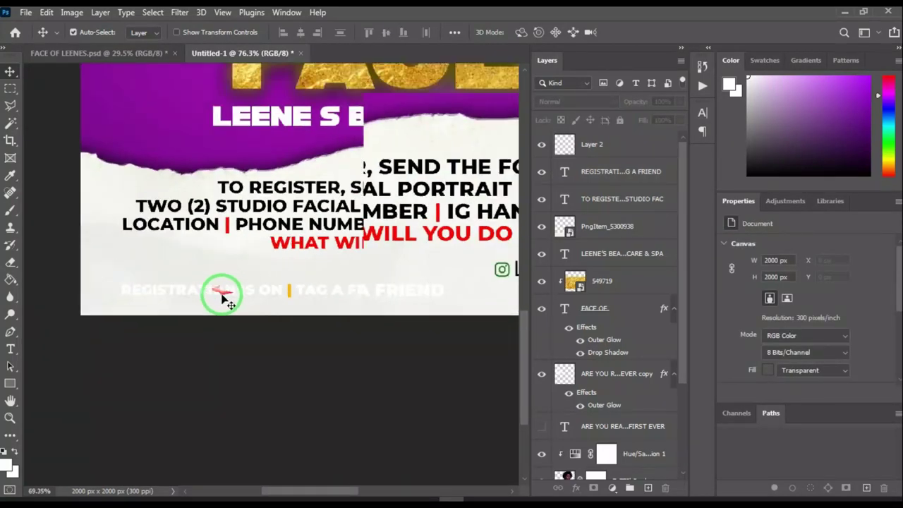
{"action": "right_click", "coordinate": [10, 382]}
{"action": "scroll", "coordinate": [94, 297], "scroll_direction": "up", "scroll_amount": 2}
{"action": "left_click", "coordinate": [42, 375]}
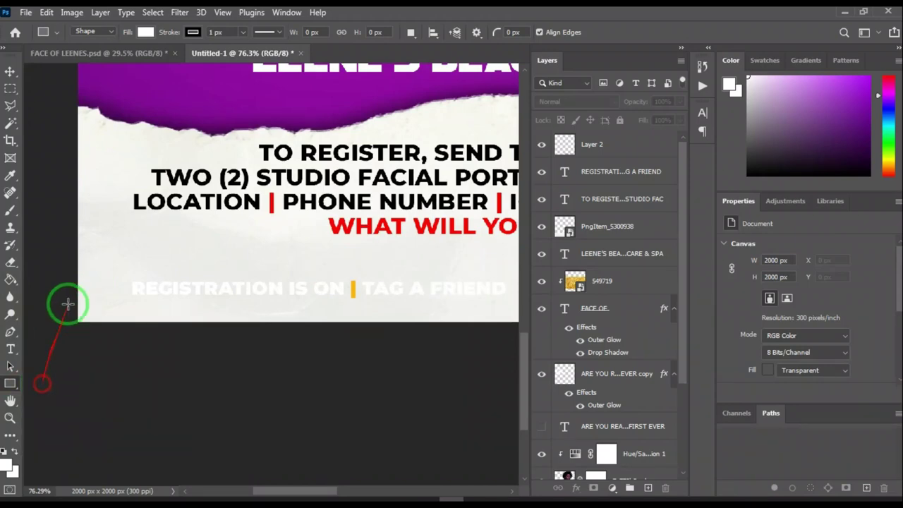
{"action": "scroll", "coordinate": [71, 272], "scroll_direction": "down", "scroll_amount": 1}
{"action": "left_click_drag", "start_coordinate": [64, 272], "coordinate": [438, 299]}
{"action": "scroll", "coordinate": [438, 296], "scroll_direction": "up", "scroll_amount": 3}
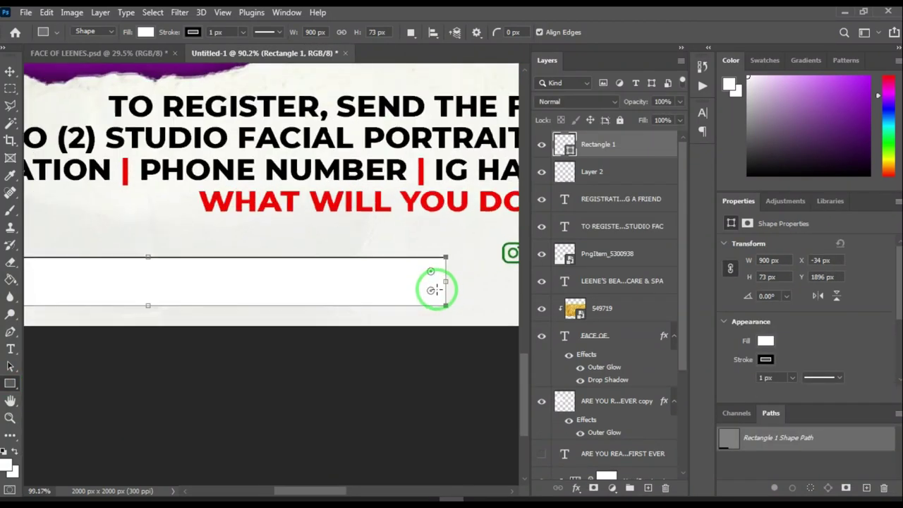
- Remove the rectangle's stroke and set its fill to pure red, ff0000
{"action": "left_click", "coordinate": [192, 32]}
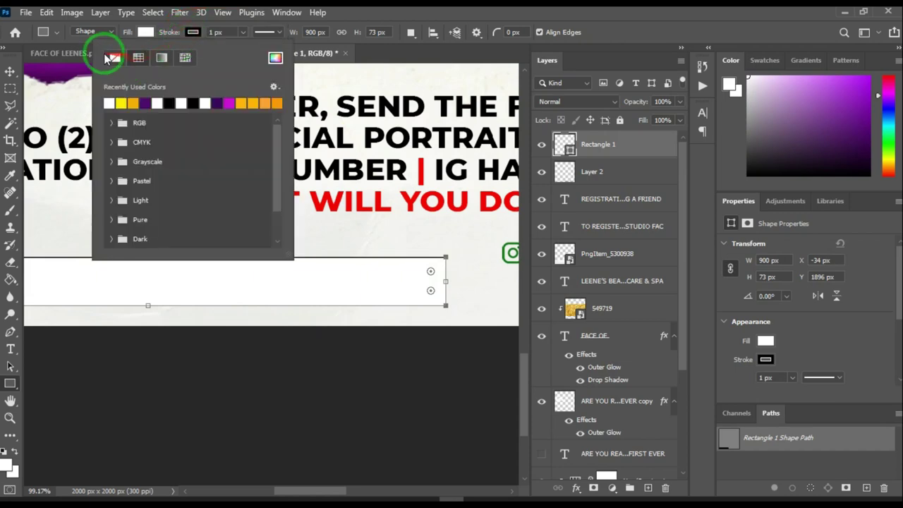
{"action": "left_click", "coordinate": [145, 33]}
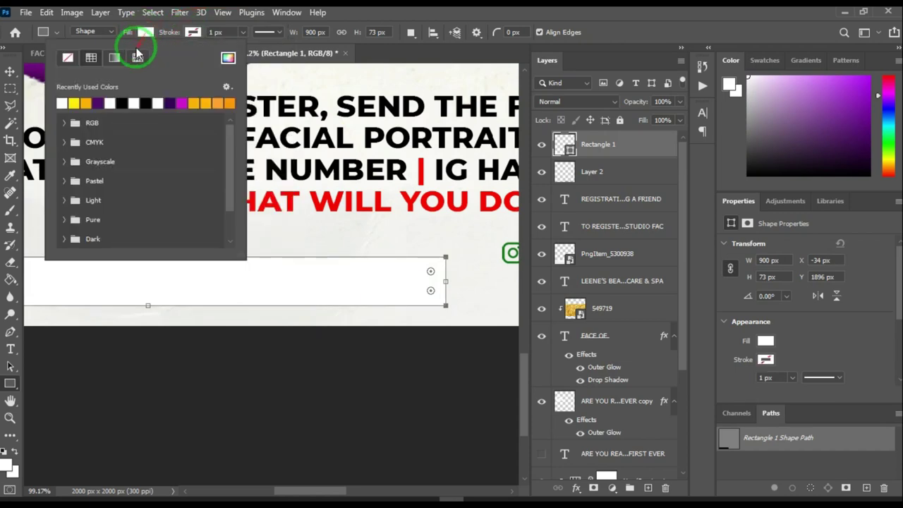
{"action": "left_click", "coordinate": [228, 58]}
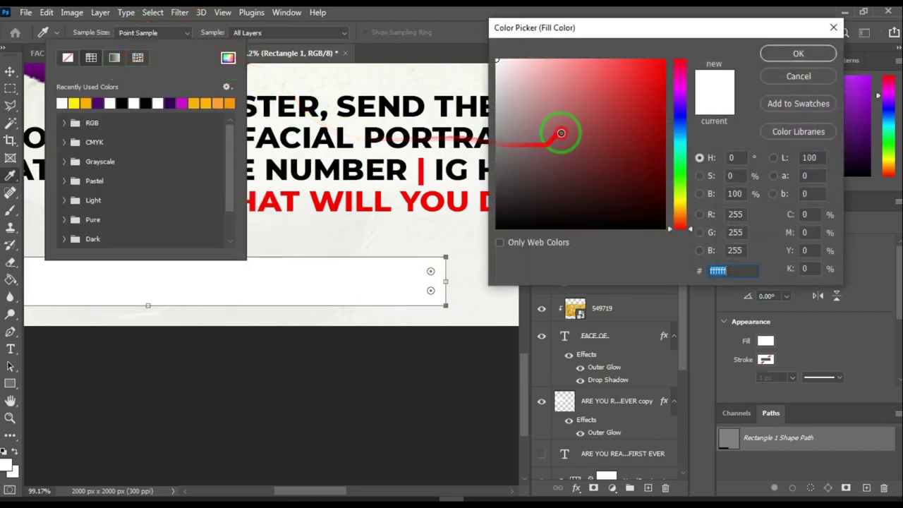
{"action": "left_click_drag", "start_coordinate": [560, 133], "coordinate": [820, 48]}
{"action": "left_click", "coordinate": [801, 55]}
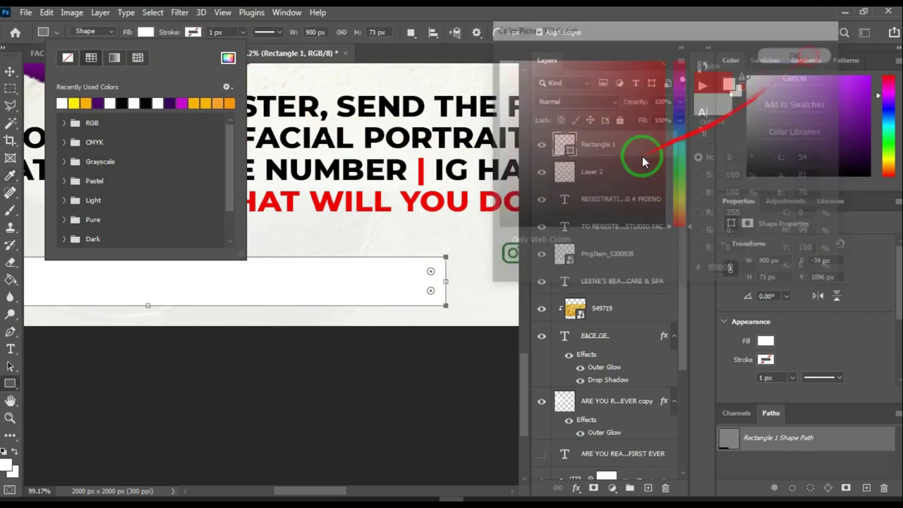
{"action": "scroll", "coordinate": [436, 311], "scroll_direction": "up", "scroll_amount": 5}
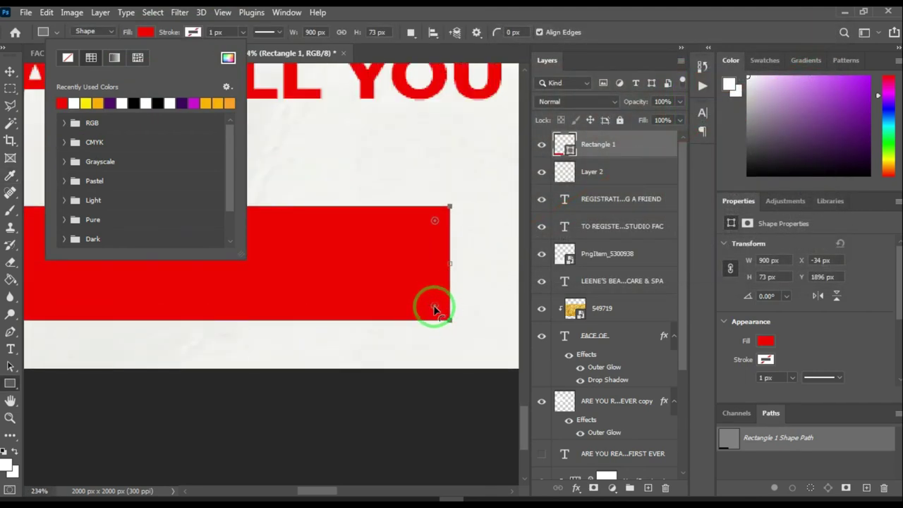
- Round the red rectangle's corners to give it a pill-like end
{"action": "left_click_drag", "start_coordinate": [435, 308], "coordinate": [419, 283]}
{"action": "scroll", "coordinate": [419, 282], "scroll_direction": "down", "scroll_amount": 7}
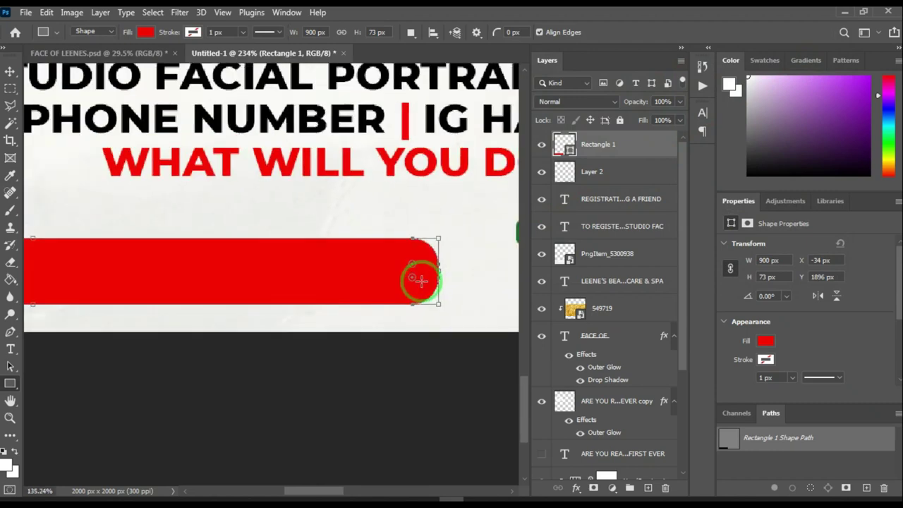
{"action": "scroll", "coordinate": [351, 287], "scroll_direction": "down", "scroll_amount": 2}
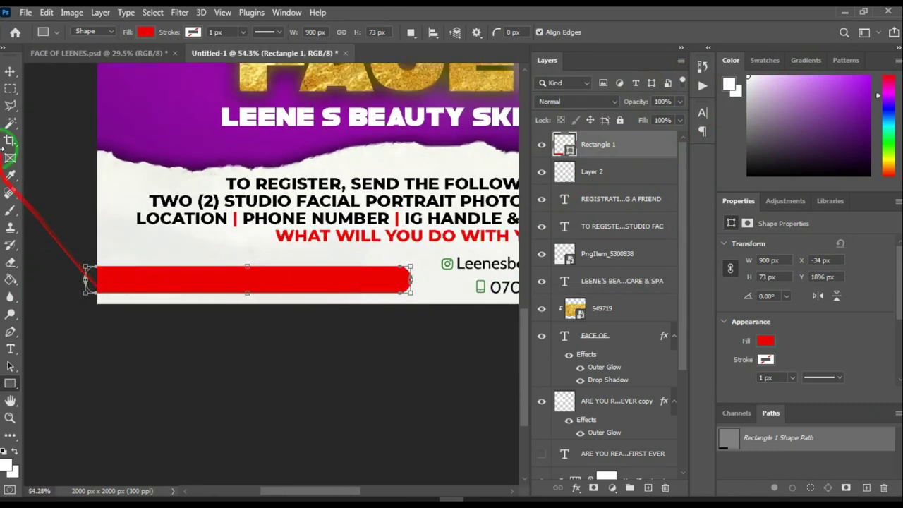
- Send the red rectangle's layer below Layer 2 and the registration text so it backs the white lettering
{"action": "left_click", "coordinate": [9, 72]}
{"action": "left_click", "coordinate": [311, 277]}
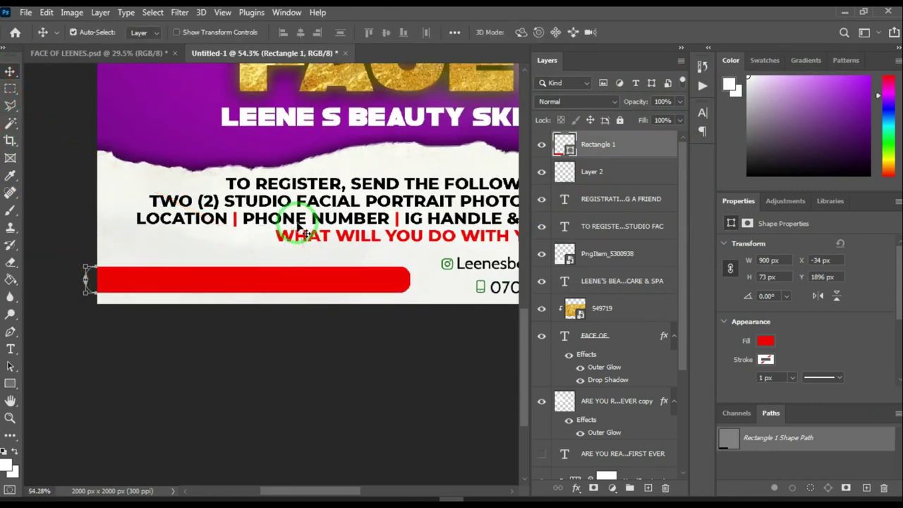
{"action": "key", "text": "ctrl+bracketleft"}
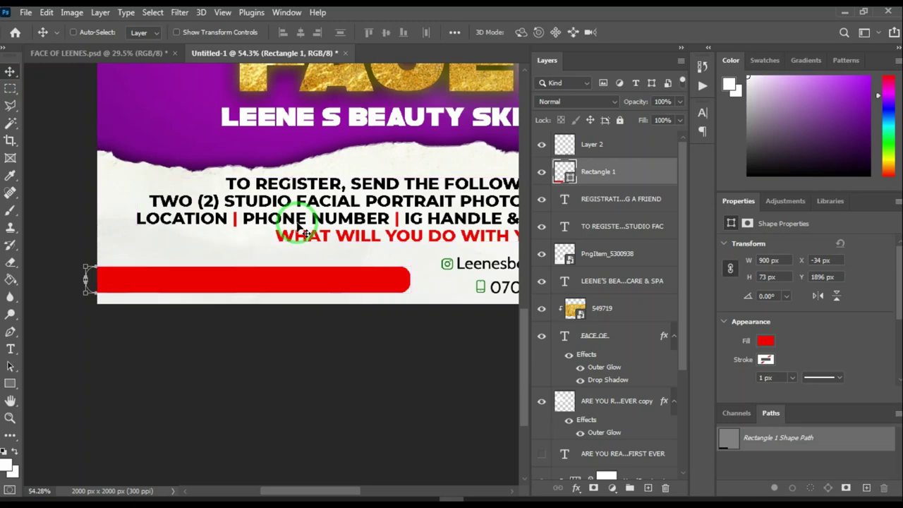
{"action": "key", "text": "ctrl+bracketleft"}
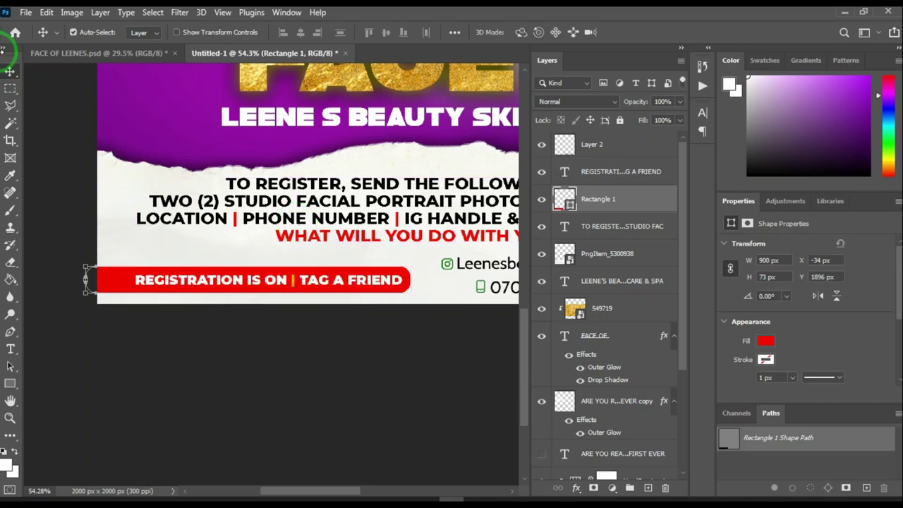
- Scale the contact details to about 82%, position them beside the red banner in the footer and apply the transform
{"action": "scroll", "coordinate": [277, 308], "scroll_direction": "down", "scroll_amount": 1}
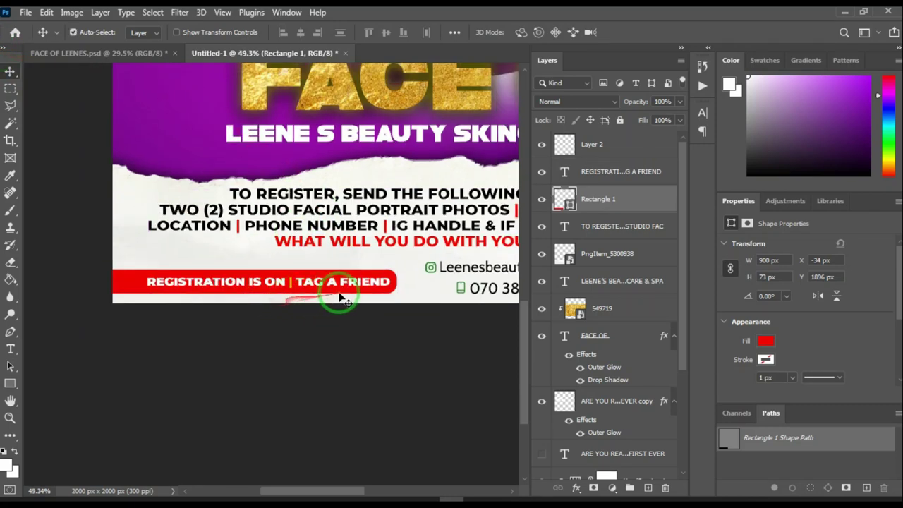
{"action": "scroll", "coordinate": [339, 297], "scroll_direction": "down", "scroll_amount": 4}
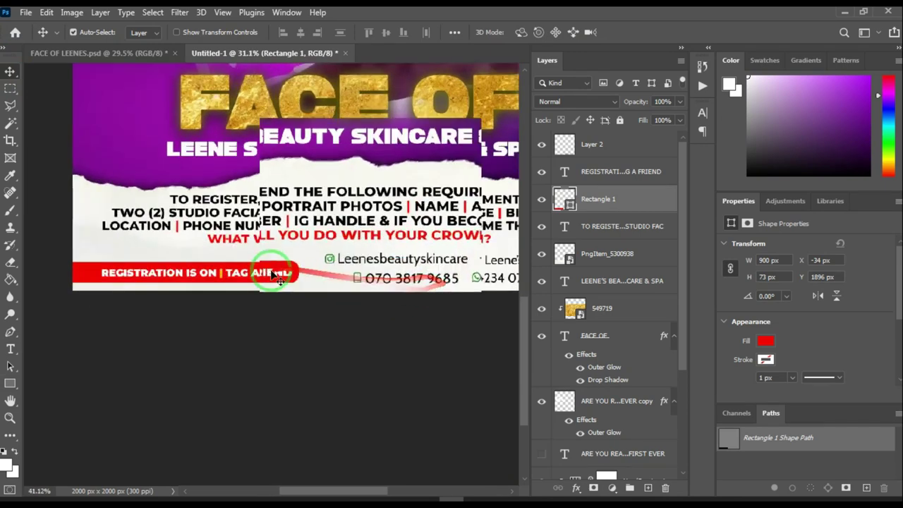
{"action": "scroll", "coordinate": [416, 280], "scroll_direction": "up", "scroll_amount": 3}
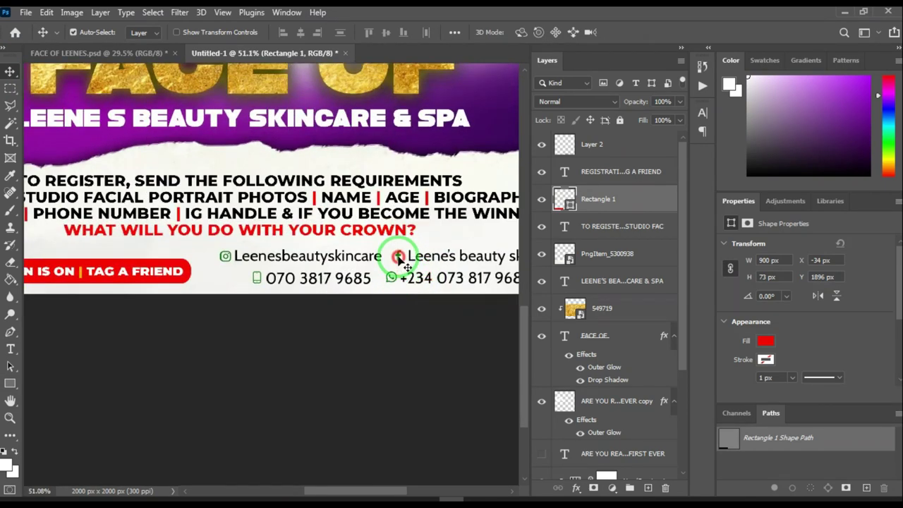
{"action": "left_click", "coordinate": [398, 260]}
{"action": "scroll", "coordinate": [397, 256], "scroll_direction": "down", "scroll_amount": 3}
{"action": "key", "text": "ctrl+t"}
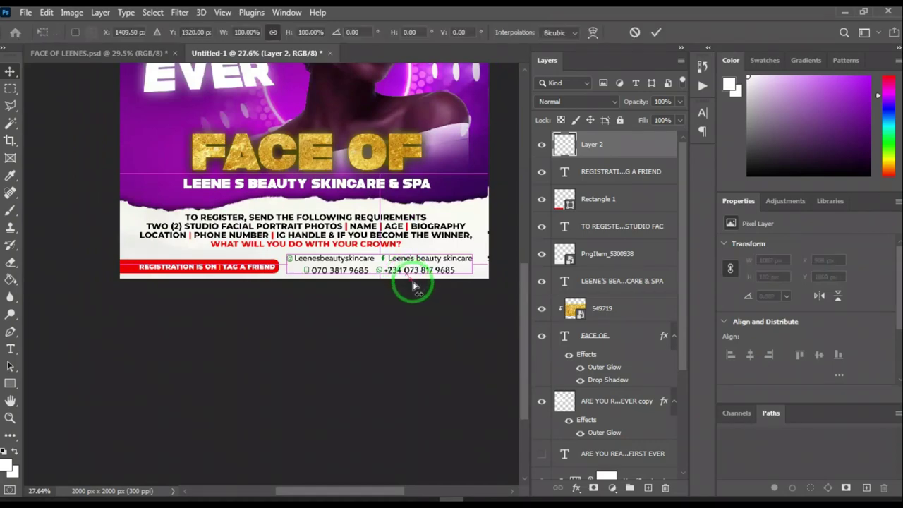
{"action": "scroll", "coordinate": [413, 285], "scroll_direction": "up", "scroll_amount": 4}
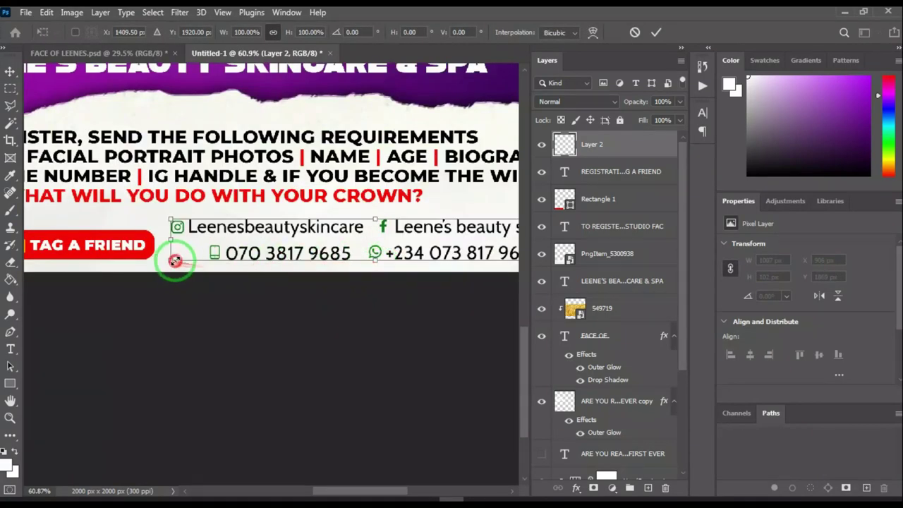
{"action": "left_click_drag", "start_coordinate": [175, 260], "coordinate": [214, 256]}
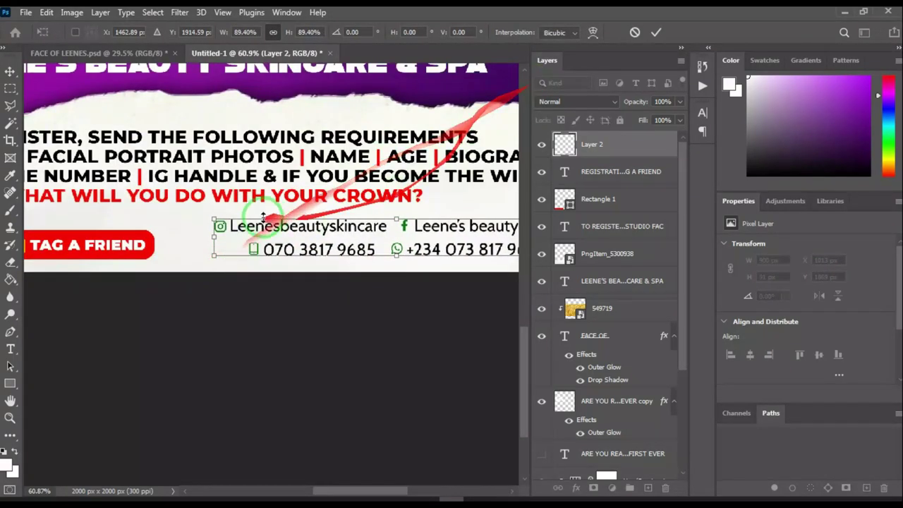
{"action": "scroll", "coordinate": [381, 207], "scroll_direction": "down", "scroll_amount": 3}
{"action": "scroll", "coordinate": [478, 207], "scroll_direction": "up", "scroll_amount": 2}
{"action": "left_click_drag", "start_coordinate": [477, 208], "coordinate": [430, 233]}
{"action": "left_click", "coordinate": [656, 32]}
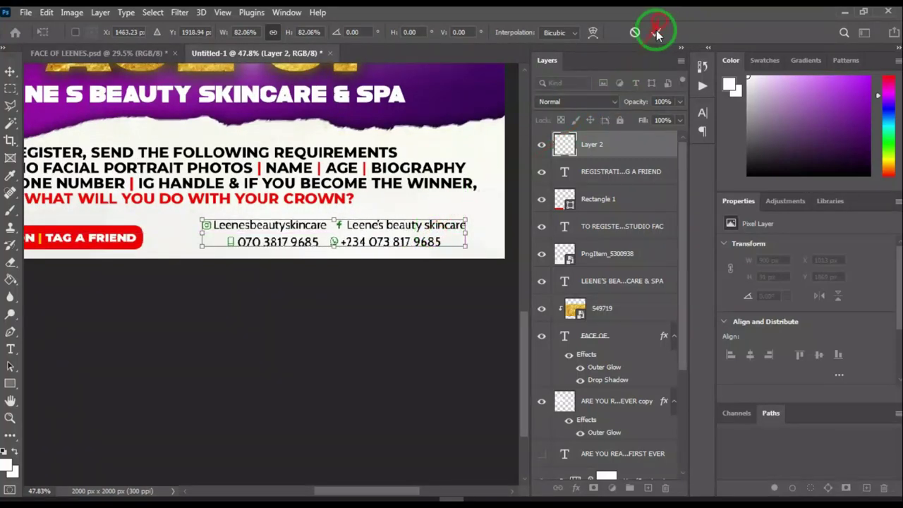
{"action": "scroll", "coordinate": [324, 225], "scroll_direction": "down", "scroll_amount": 3}
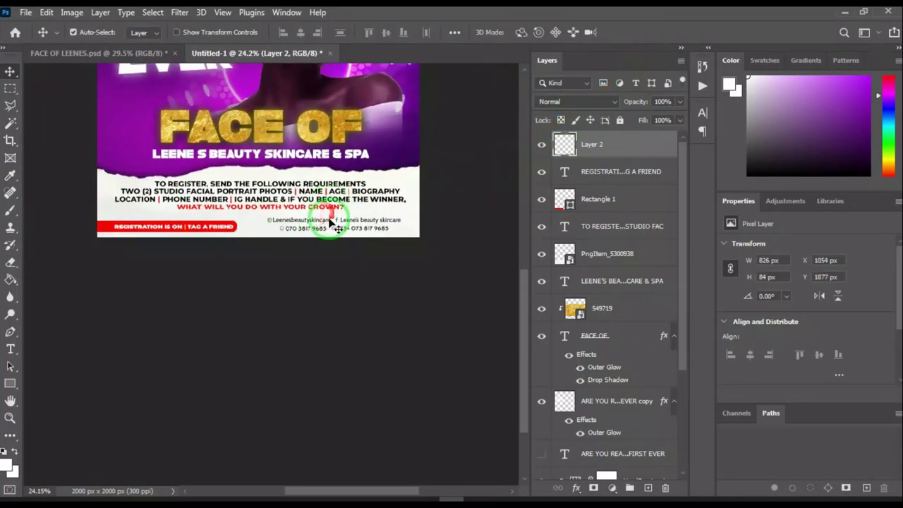
{"action": "scroll", "coordinate": [318, 233], "scroll_direction": "down", "scroll_amount": 3}
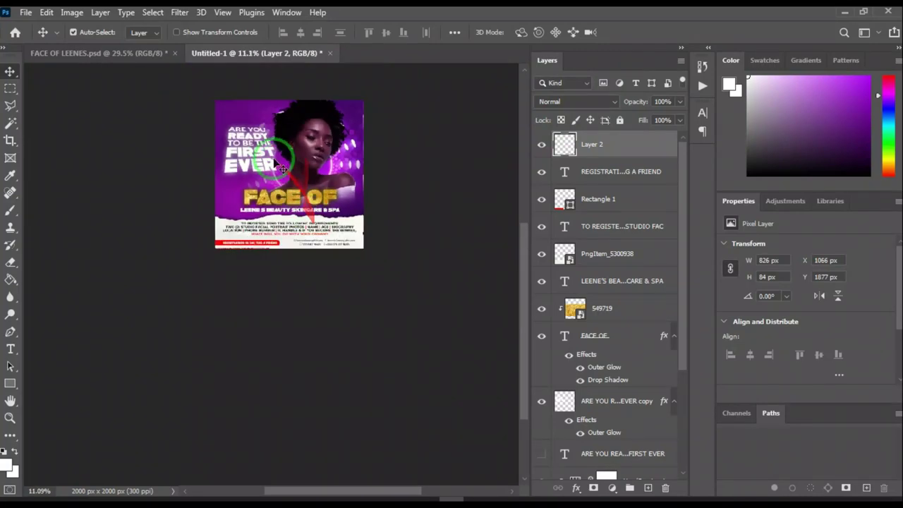
- Add a new layer on top of the flyer in Linear Dodge (Add) mode and choose a dark yellow brush colour
{"action": "scroll", "coordinate": [283, 141], "scroll_direction": "up", "scroll_amount": 2}
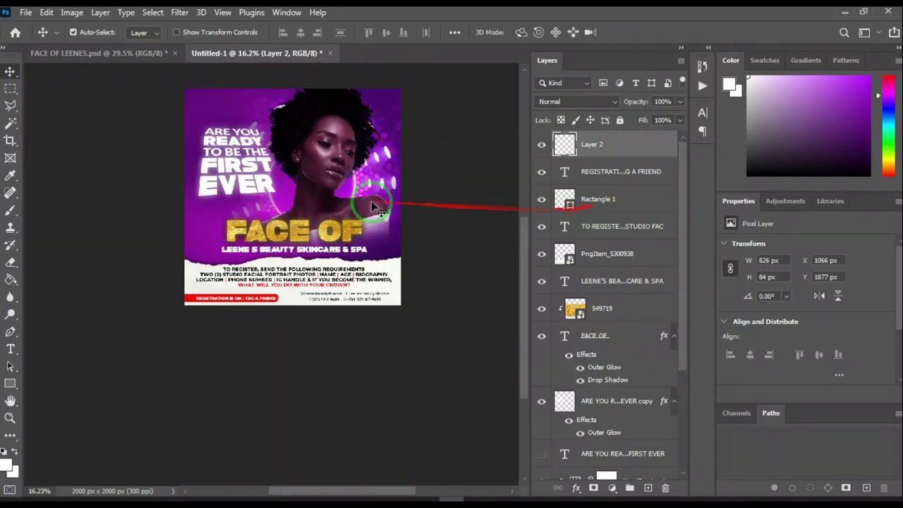
{"action": "left_click_drag", "start_coordinate": [382, 241], "coordinate": [318, 227]}
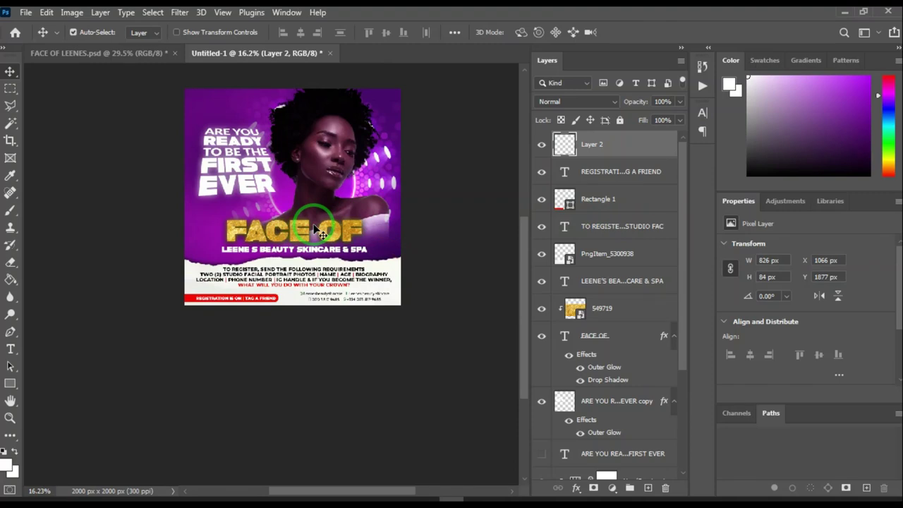
{"action": "left_click", "coordinate": [647, 488]}
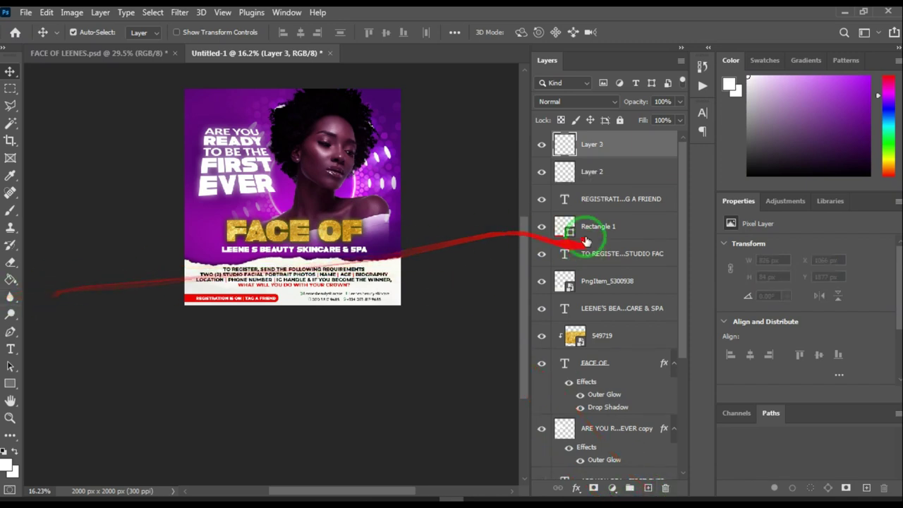
{"action": "left_click", "coordinate": [9, 212]}
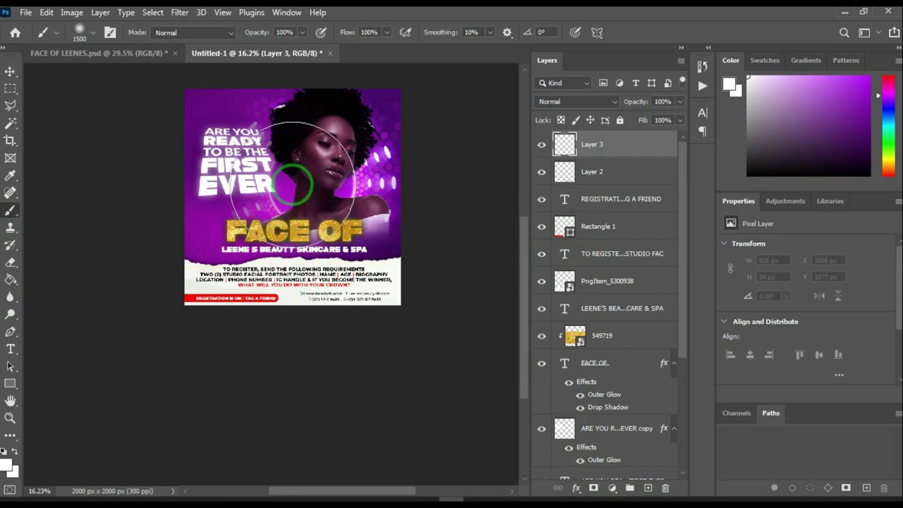
{"action": "left_click", "coordinate": [888, 164]}
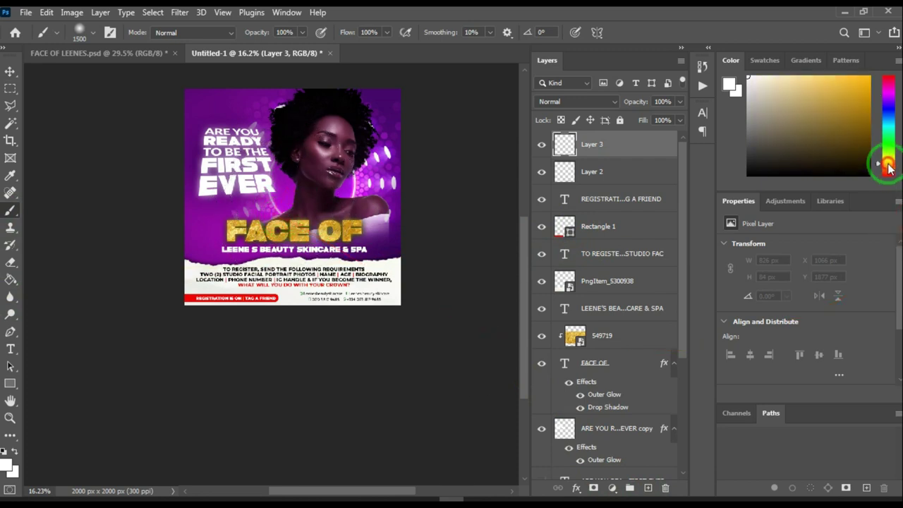
{"action": "left_click_drag", "start_coordinate": [879, 131], "coordinate": [889, 166]}
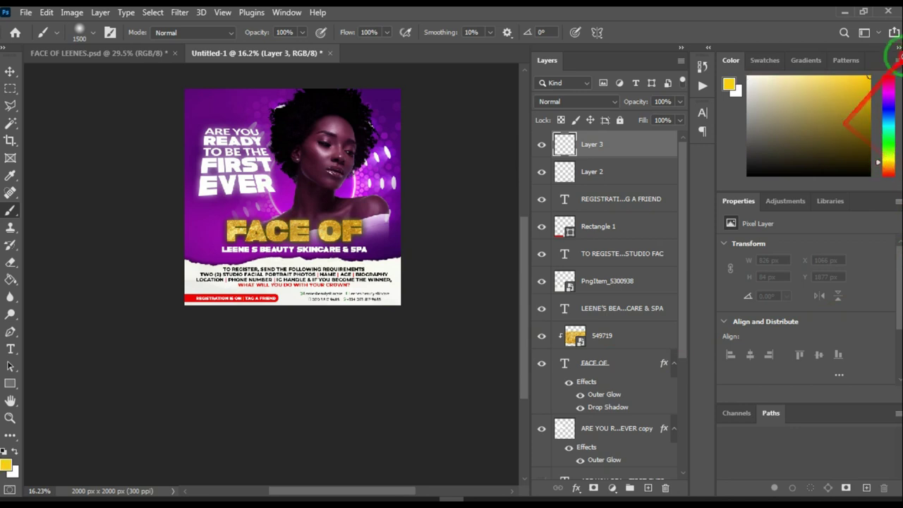
{"action": "left_click", "coordinate": [584, 104]}
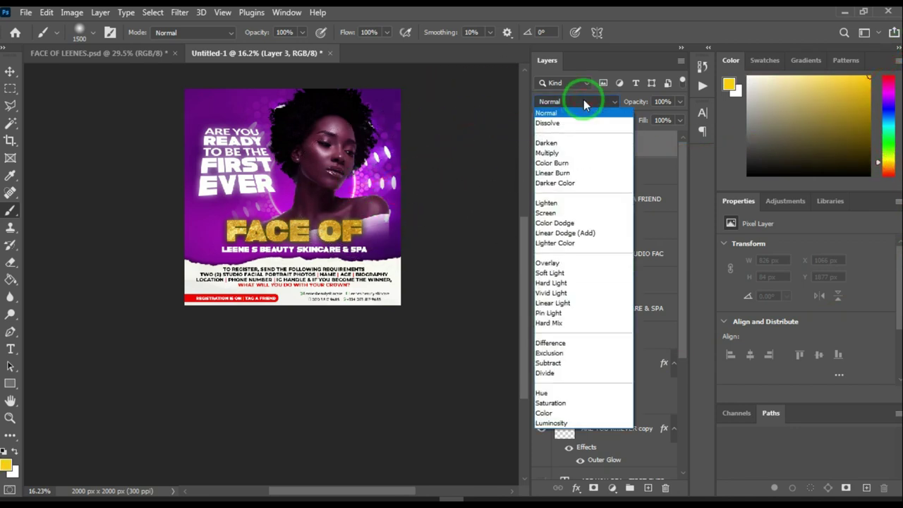
{"action": "left_click", "coordinate": [575, 233]}
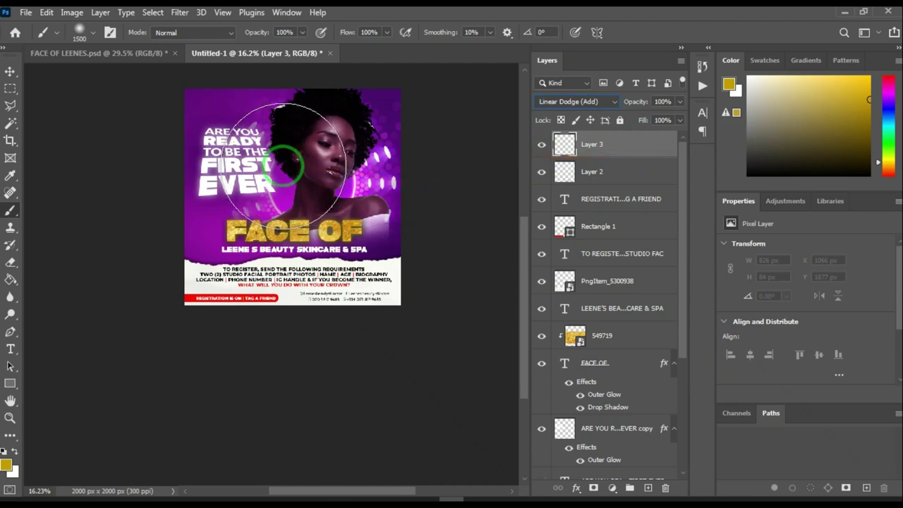
- Try a large yellow glow over the model's face with the 1500 px brush and undo it
{"action": "left_click", "coordinate": [290, 172]}
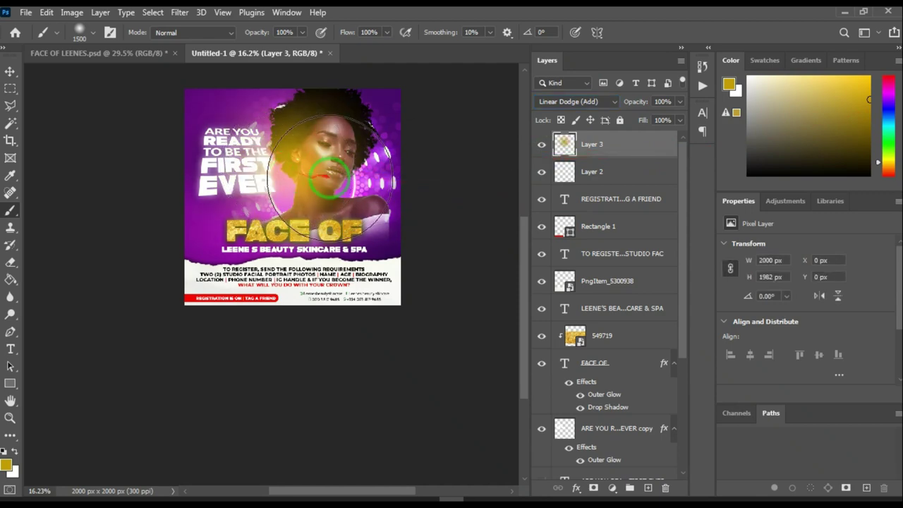
{"action": "key", "text": "ctrl+plus"}
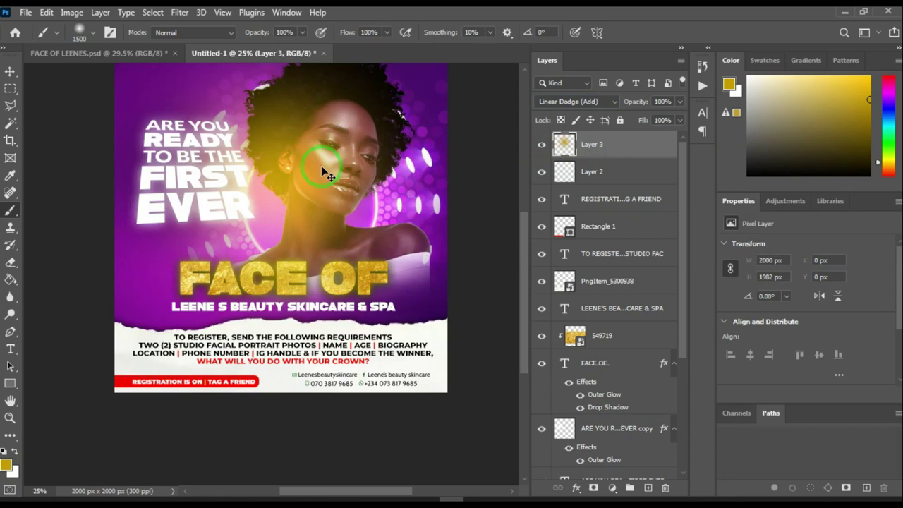
{"action": "key", "text": "ctrl+z"}
- Reduce the brush to 800 px and paint a yellow glow between the word EVER and the model's neck
{"action": "key", "text": "bracketleft"}
{"action": "key", "text": "bracketleft"}
{"action": "key", "text": "bracketleft"}
{"action": "key", "text": "bracketleft"}
{"action": "key", "text": "bracketleft"}
{"action": "key", "text": "bracketleft"}
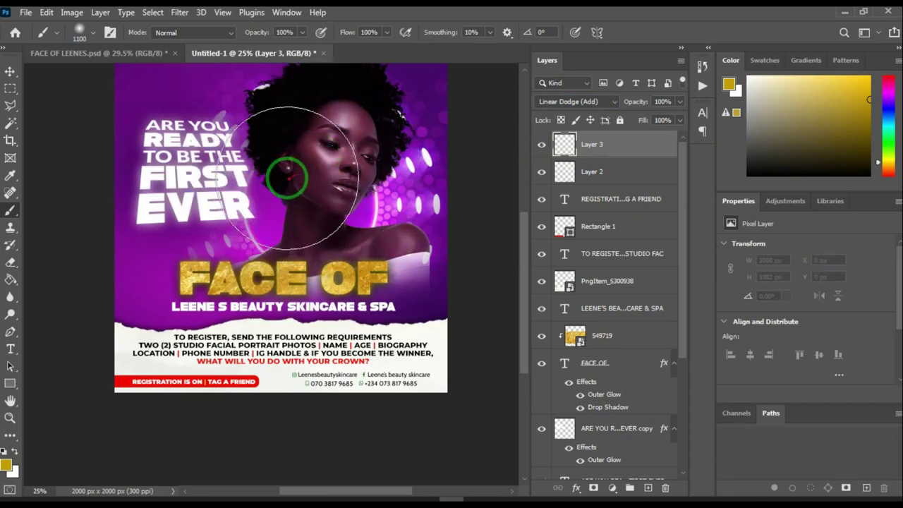
{"action": "key", "text": "bracketleft"}
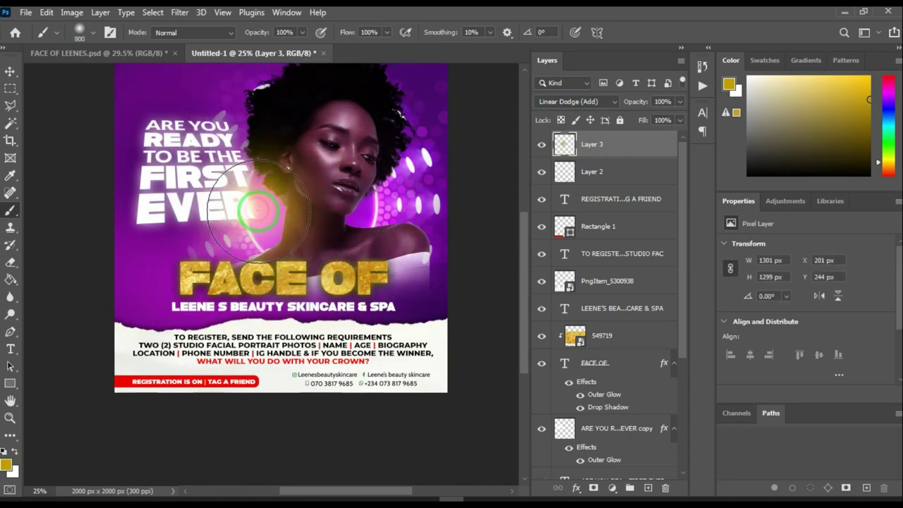
{"action": "key", "text": "ctrl+minus"}
{"action": "scroll", "coordinate": [261, 192], "scroll_direction": "up", "scroll_amount": 2}
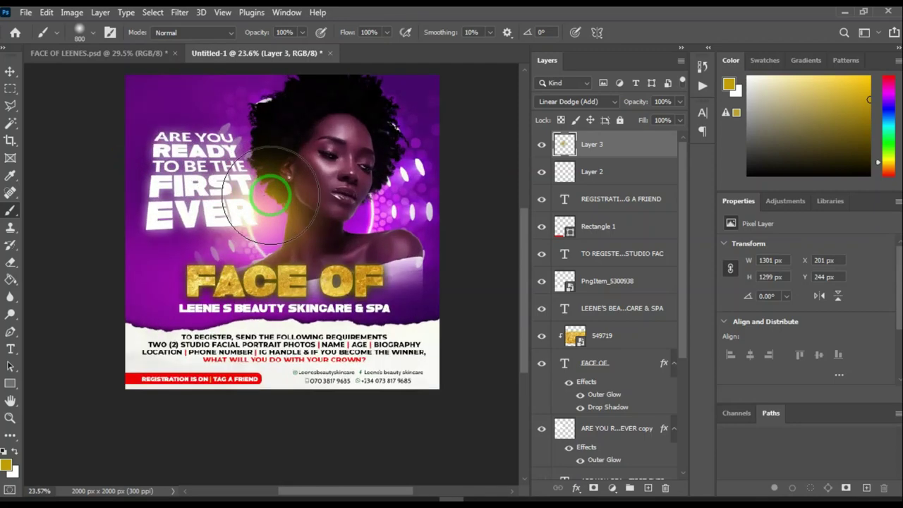
- Clear the yellow glow from Layer 3 and paint an orange one beside the word EVER with the 800 px brush
{"action": "key", "text": "ctrl+a"}
{"action": "left_click_drag", "start_coordinate": [888, 171], "coordinate": [889, 172]}
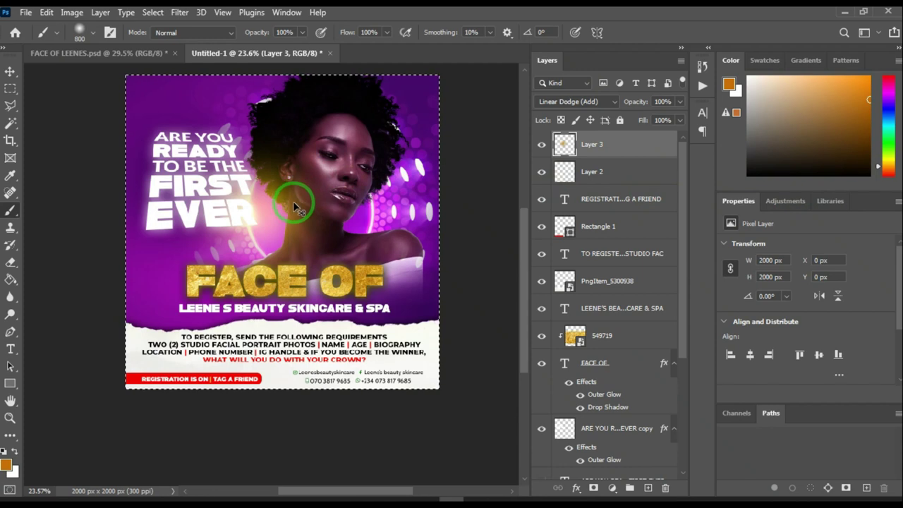
{"action": "key", "text": "ctrl+d"}
{"action": "key", "text": "ctrl+a"}
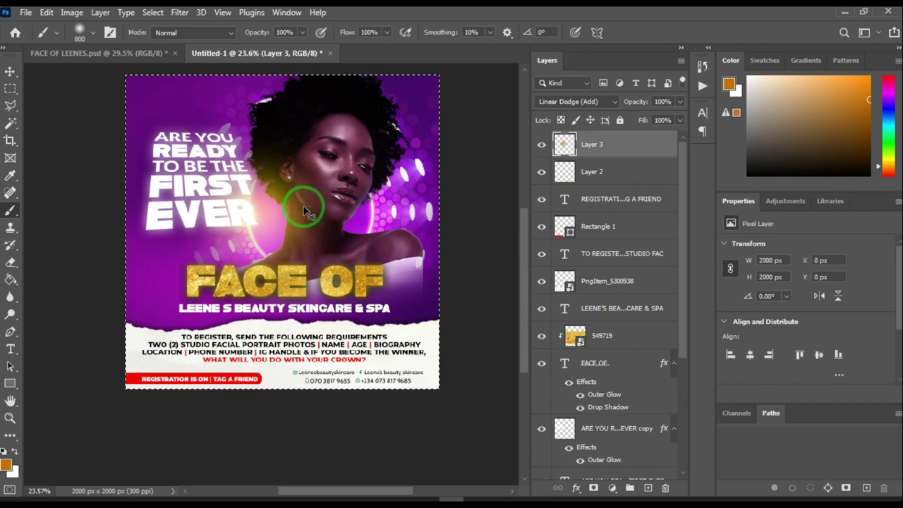
{"action": "key", "text": "ctrl+d"}
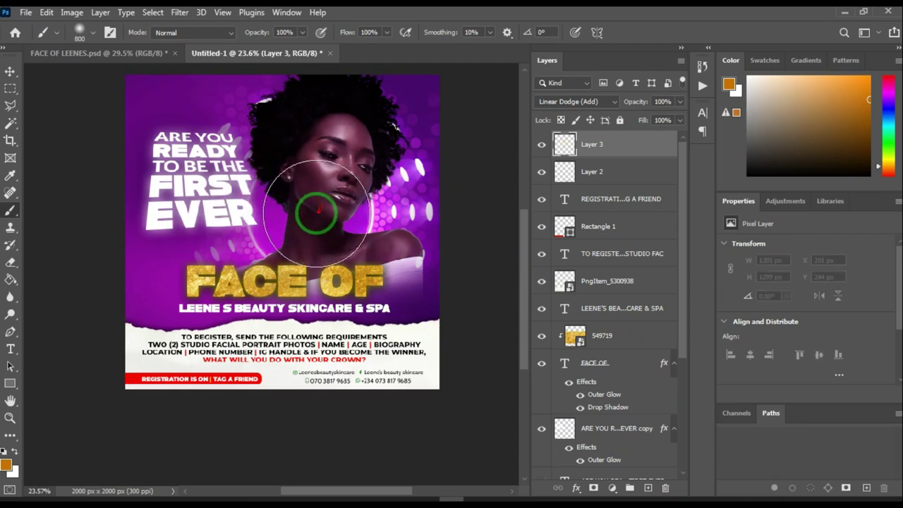
{"action": "scroll", "coordinate": [310, 194], "scroll_direction": "up", "scroll_amount": 1}
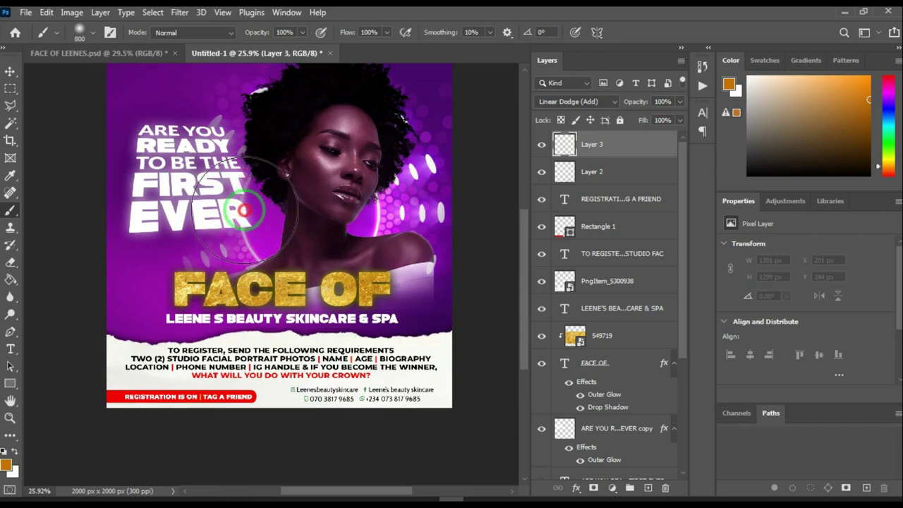
{"action": "scroll", "coordinate": [243, 210], "scroll_direction": "down", "scroll_amount": 5}
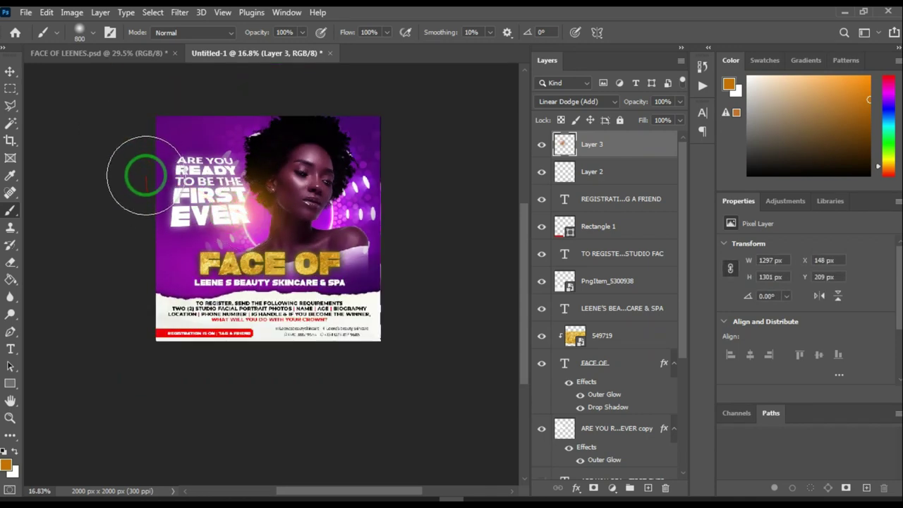
- Paint orange glows at the flyer's upper-left edge with a 1200 px brush and in its upper-right corner with a 1500 px brush
{"action": "key", "text": "bracketright"}
{"action": "key", "text": "bracketright"}
{"action": "key", "text": "bracketright"}
{"action": "key", "text": "bracketright"}
{"action": "left_click_drag", "start_coordinate": [117, 175], "coordinate": [421, 97]}
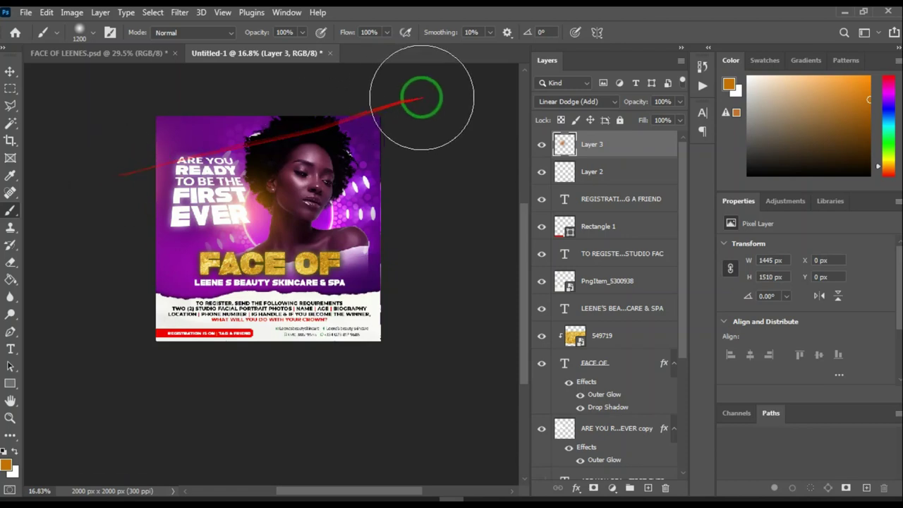
{"action": "key", "text": "bracketright"}
{"action": "key", "text": "bracketright"}
{"action": "key", "text": "bracketright"}
{"action": "left_click", "coordinate": [393, 106]}
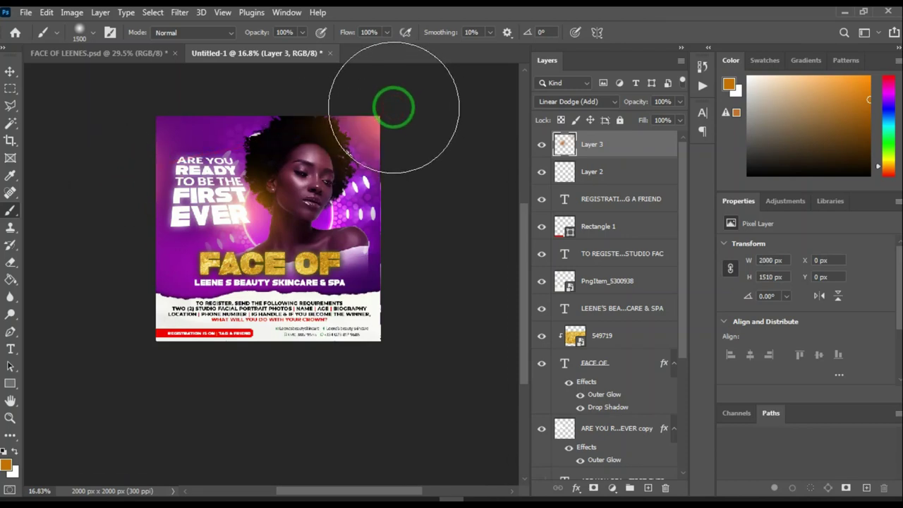
{"action": "scroll", "coordinate": [310, 173], "scroll_direction": "up", "scroll_amount": 1}
{"action": "left_click_drag", "start_coordinate": [270, 162], "coordinate": [81, 274]}
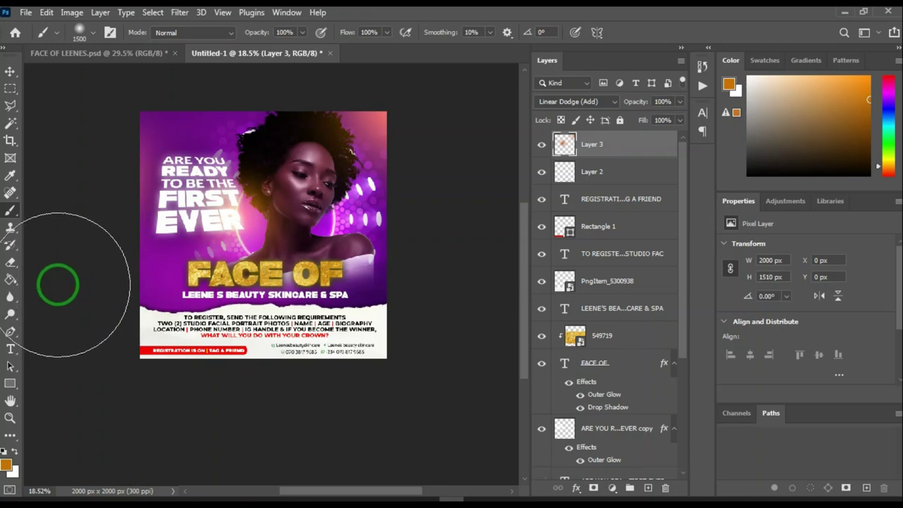
{"action": "scroll", "coordinate": [323, 175], "scroll_direction": "up", "scroll_amount": 2}
{"action": "scroll", "coordinate": [282, 187], "scroll_direction": "down", "scroll_amount": 1}
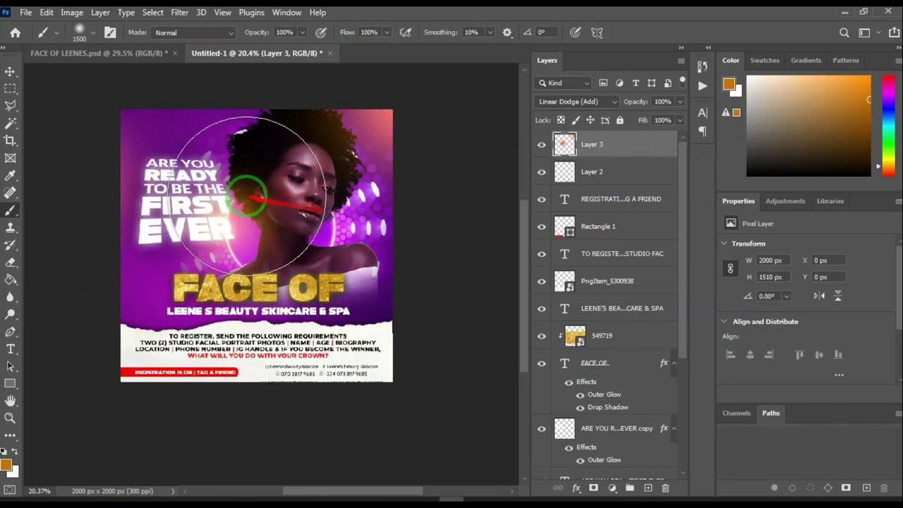
- Duplicate all layers of the flyer, from Layer 3 down to Layer 0
{"action": "left_click", "coordinate": [10, 71]}
{"action": "left_click_drag", "start_coordinate": [268, 196], "coordinate": [242, 167]}
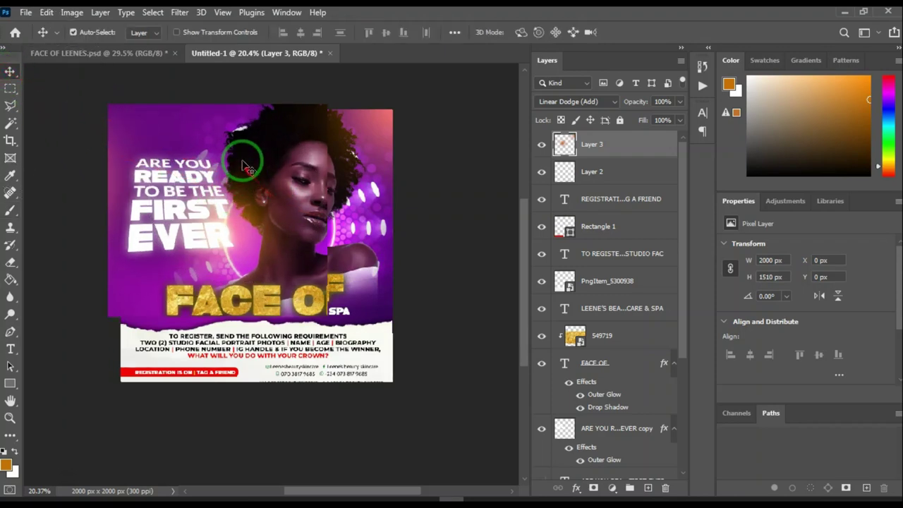
{"action": "scroll", "coordinate": [242, 167], "scroll_direction": "up", "scroll_amount": 1}
{"action": "scroll", "coordinate": [585, 238], "scroll_direction": "down", "scroll_amount": 5}
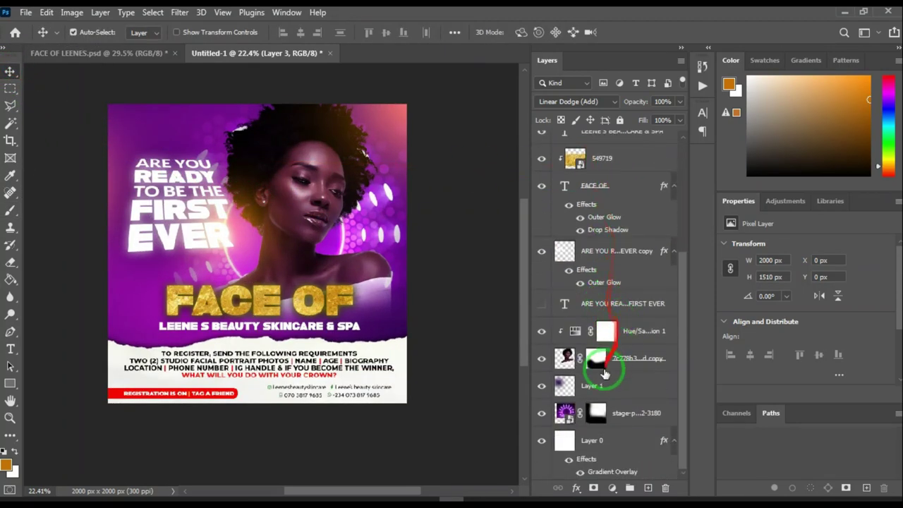
{"action": "scroll", "coordinate": [278, 215], "scroll_direction": "up", "scroll_amount": 1}
{"action": "scroll", "coordinate": [292, 261], "scroll_direction": "down", "scroll_amount": 2}
{"action": "scroll", "coordinate": [296, 212], "scroll_direction": "up", "scroll_amount": 1}
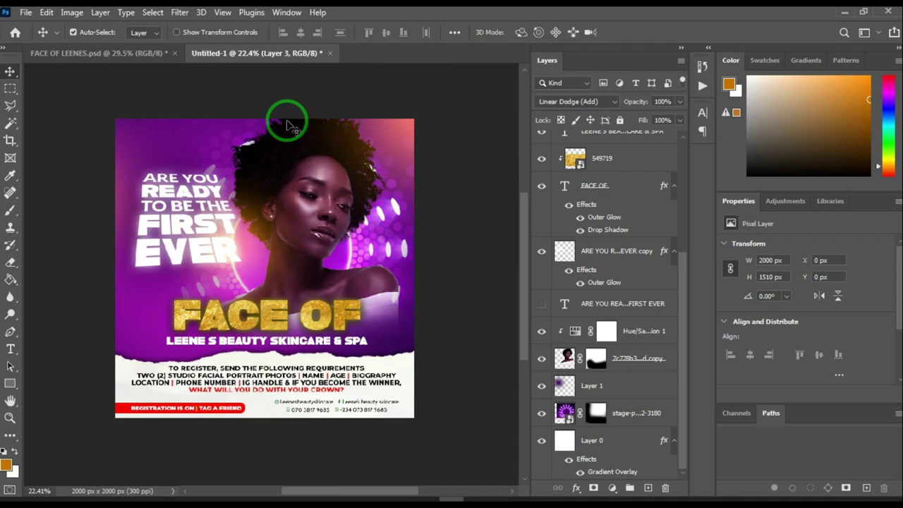
{"action": "scroll", "coordinate": [565, 211], "scroll_direction": "up", "scroll_amount": 5}
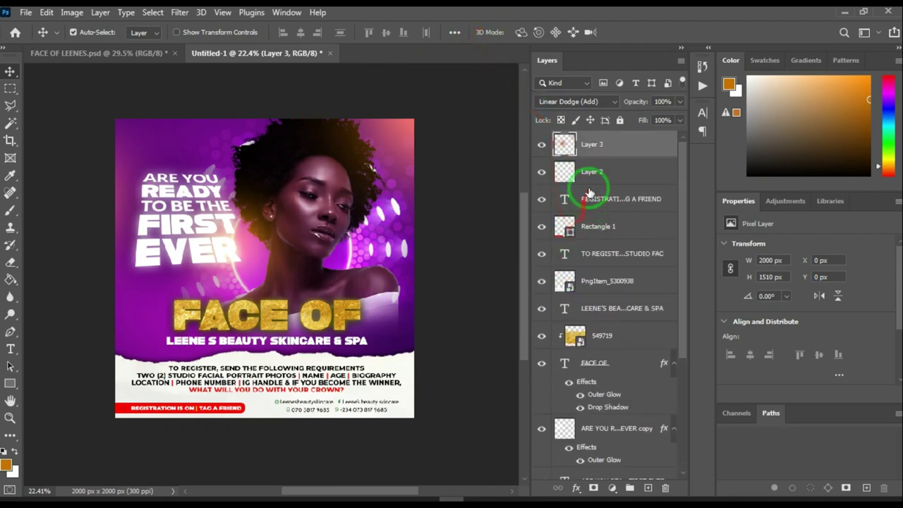
{"action": "left_click", "coordinate": [605, 147]}
{"action": "left_click_drag", "start_coordinate": [605, 150], "coordinate": [600, 442]}
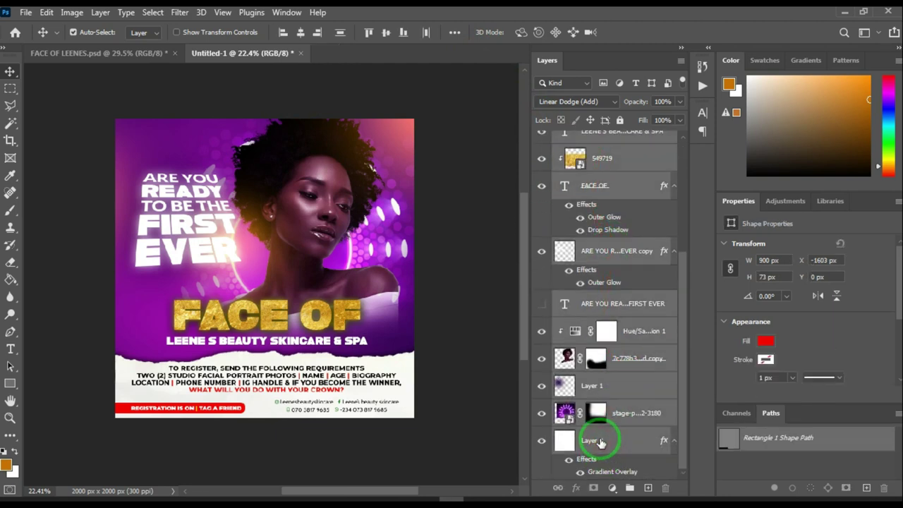
{"action": "left_click", "coordinate": [616, 464]}
{"action": "key", "text": "ctrl"}
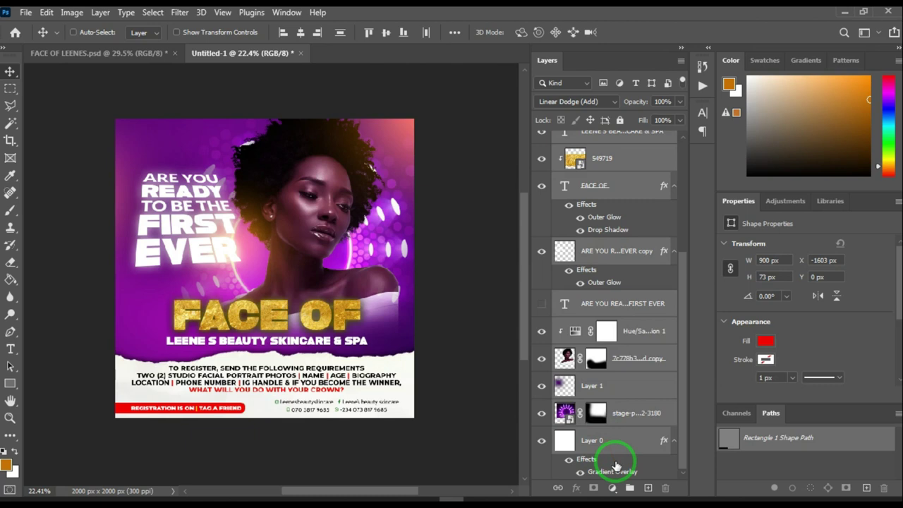
{"action": "key", "text": "ctrl+j"}
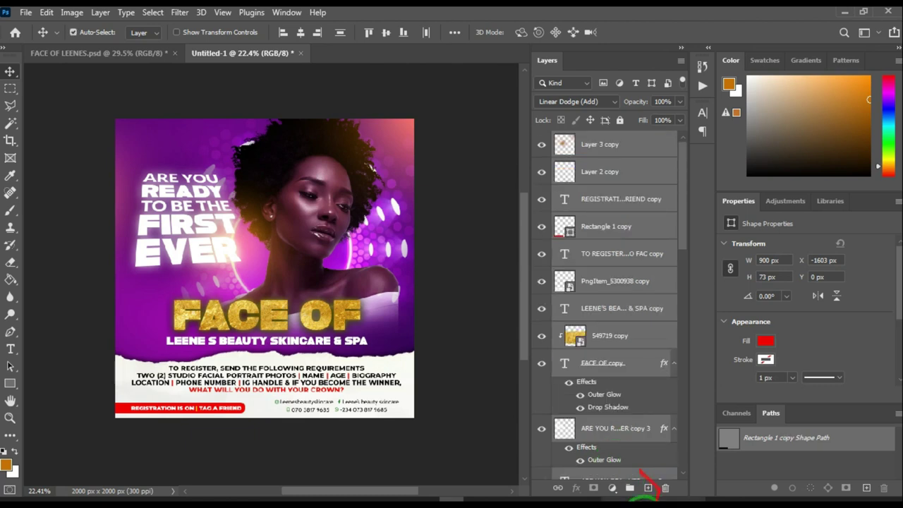
- Merge the duplicated layers into one flattened copy above the original layers
{"action": "scroll", "coordinate": [616, 361], "scroll_direction": "down", "scroll_amount": 5}
{"action": "scroll", "coordinate": [616, 361], "scroll_direction": "down", "scroll_amount": 5}
{"action": "scroll", "coordinate": [620, 352], "scroll_direction": "up", "scroll_amount": 6}
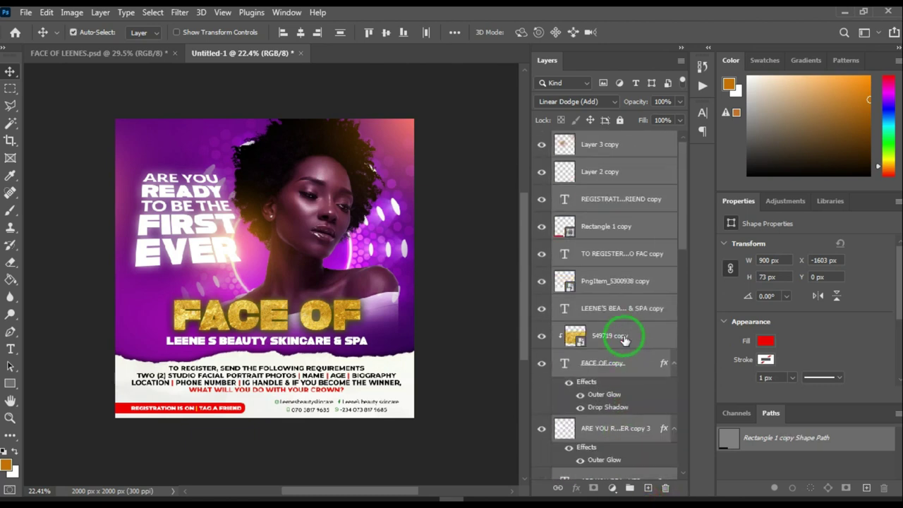
{"action": "scroll", "coordinate": [626, 346], "scroll_direction": "down", "scroll_amount": 3}
{"action": "scroll", "coordinate": [627, 349], "scroll_direction": "down", "scroll_amount": 5}
{"action": "scroll", "coordinate": [632, 344], "scroll_direction": "up", "scroll_amount": 4}
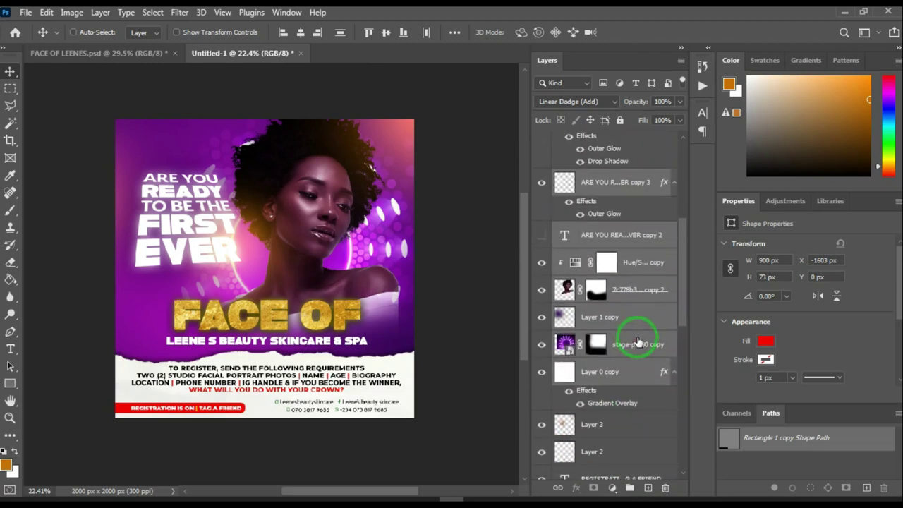
{"action": "scroll", "coordinate": [631, 343], "scroll_direction": "up", "scroll_amount": 5}
{"action": "mouse_move", "coordinate": [614, 363]}
{"action": "left_mouse_down"}
{"action": "mouse_move", "coordinate": [570, 332]}
{"action": "mouse_move", "coordinate": [598, 232]}
{"action": "mouse_move", "coordinate": [568, 141]}
{"action": "mouse_move", "coordinate": [484, 202]}
{"action": "mouse_move", "coordinate": [568, 141]}
{"action": "mouse_move", "coordinate": [604, 144]}
{"action": "mouse_move", "coordinate": [557, 141]}
{"action": "mouse_move", "coordinate": [584, 141]}
{"action": "mouse_move", "coordinate": [240, 201]}
{"action": "left_mouse_up"}
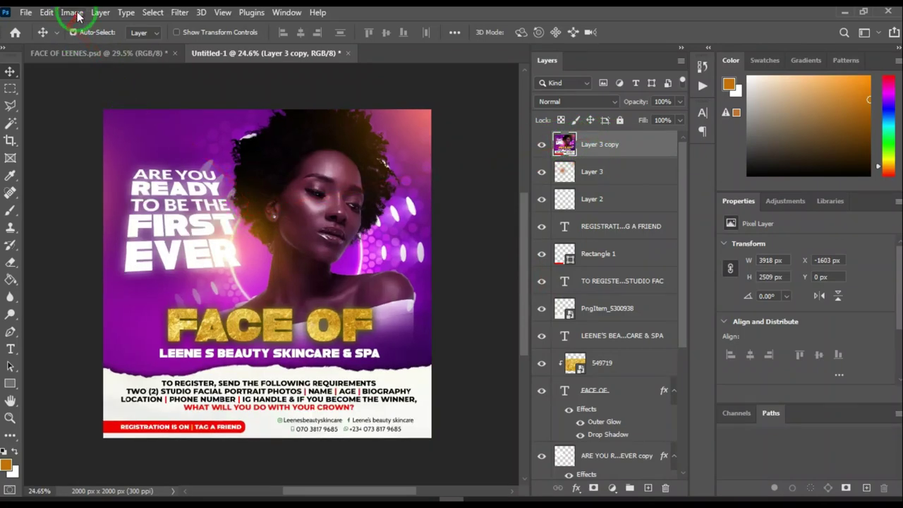
- Trim the image on all four sides based on the Top Left Pixel Color
{"action": "left_click", "coordinate": [73, 13]}
{"action": "left_click", "coordinate": [121, 162]}
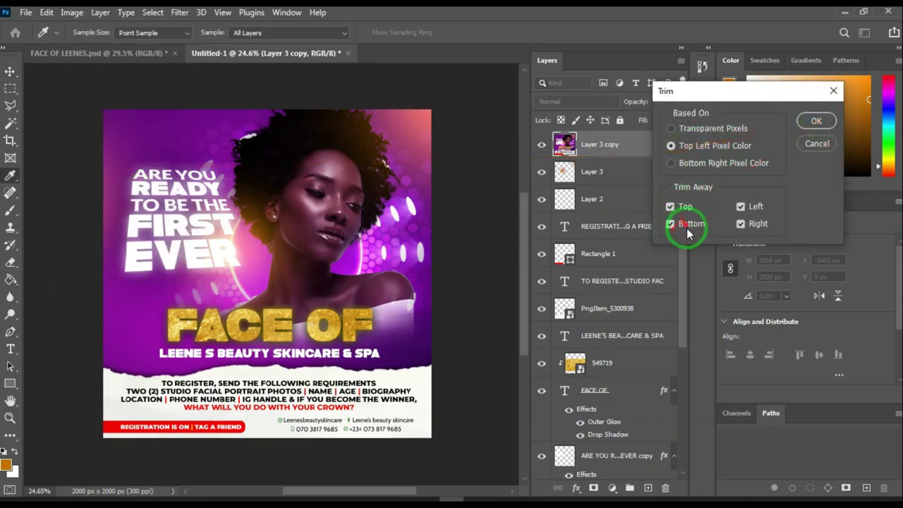
{"action": "left_click", "coordinate": [816, 121]}
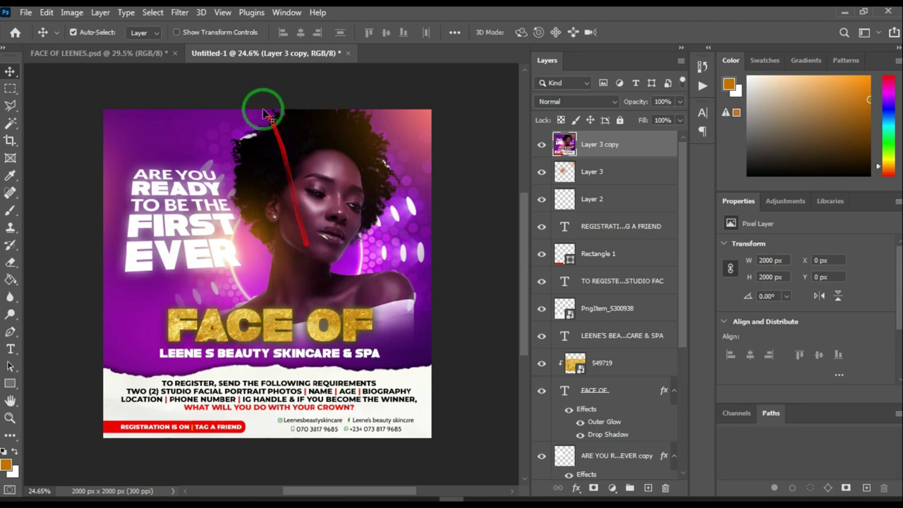
- Grade the merged Layer 3 copy with the Camera Raw Filter by browsing the user presets and applying the altar preset
{"action": "left_click", "coordinate": [180, 12]}
{"action": "left_click", "coordinate": [236, 111]}
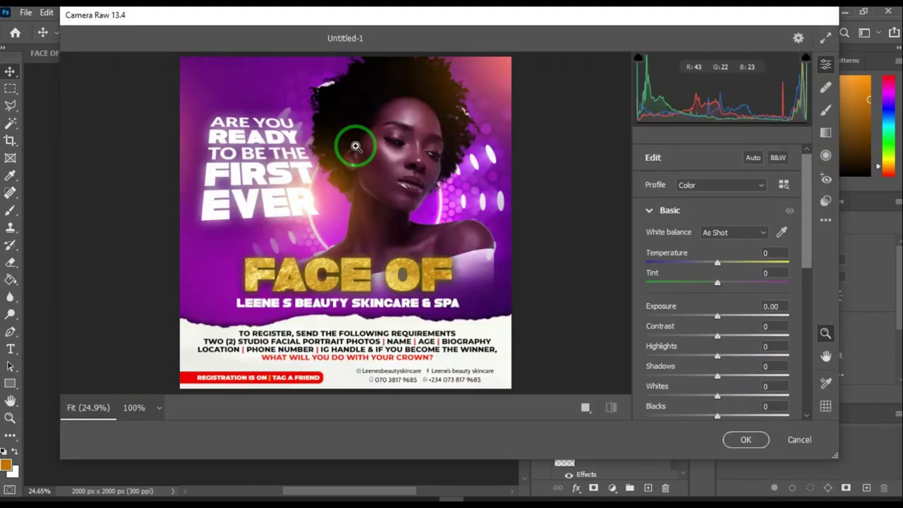
{"action": "left_click", "coordinate": [825, 201]}
{"action": "left_click_drag", "start_coordinate": [807, 232], "coordinate": [817, 413]}
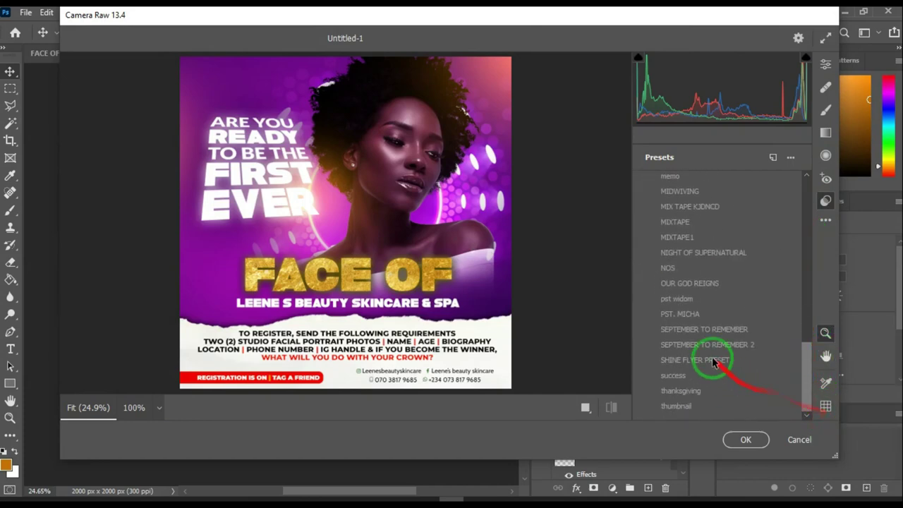
{"action": "scroll", "coordinate": [709, 226], "scroll_direction": "up", "scroll_amount": 1}
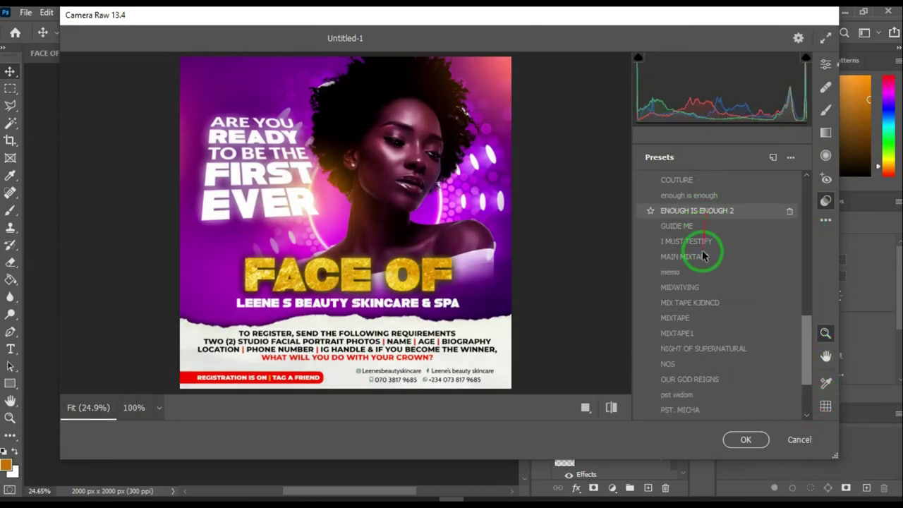
{"action": "scroll", "coordinate": [693, 331], "scroll_direction": "down", "scroll_amount": 2}
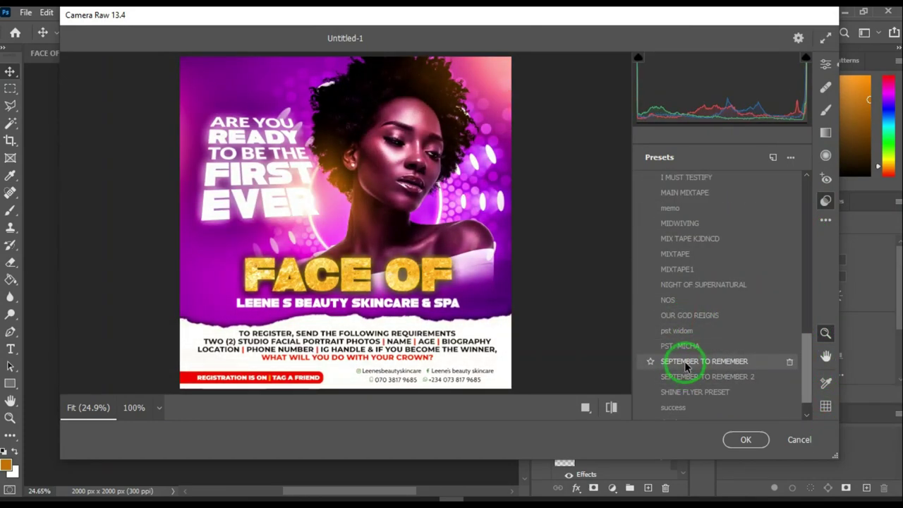
{"action": "scroll", "coordinate": [688, 326], "scroll_direction": "up", "scroll_amount": 5}
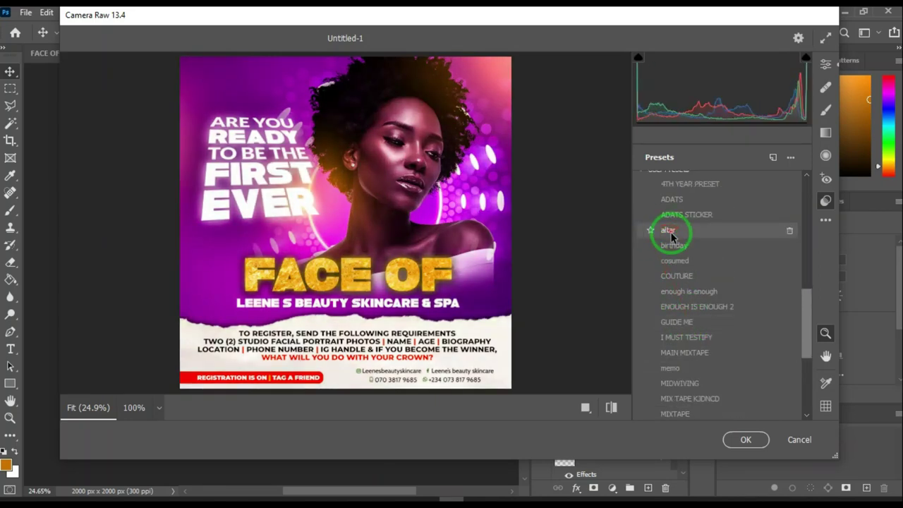
{"action": "left_click", "coordinate": [670, 233]}
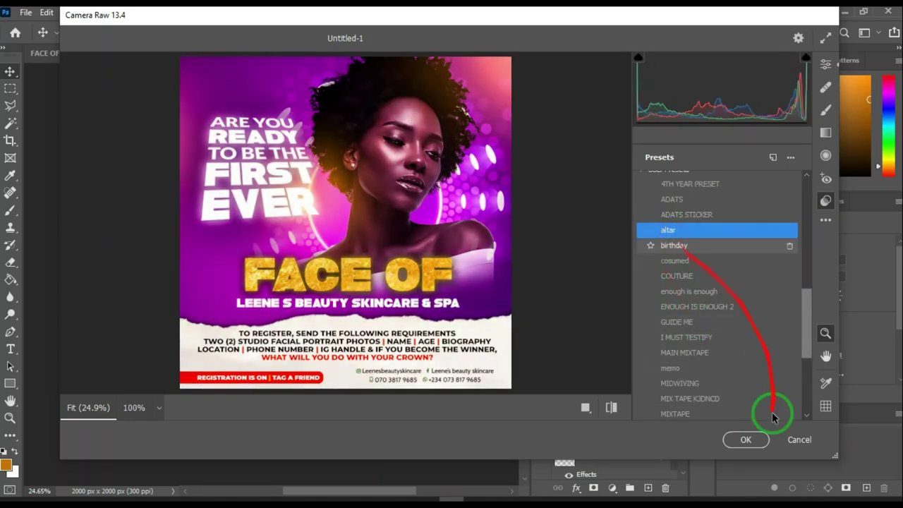
{"action": "left_click", "coordinate": [746, 440]}
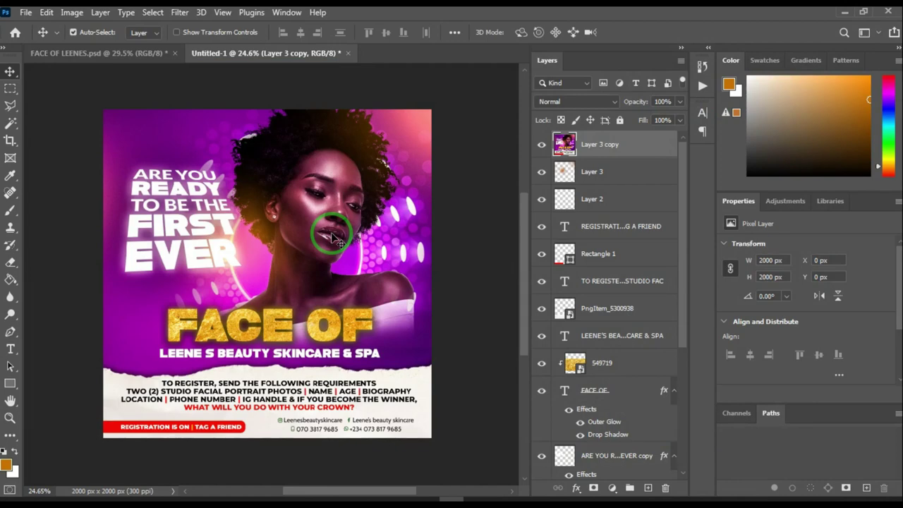
{"action": "scroll", "coordinate": [286, 256], "scroll_direction": "up", "scroll_amount": 2}
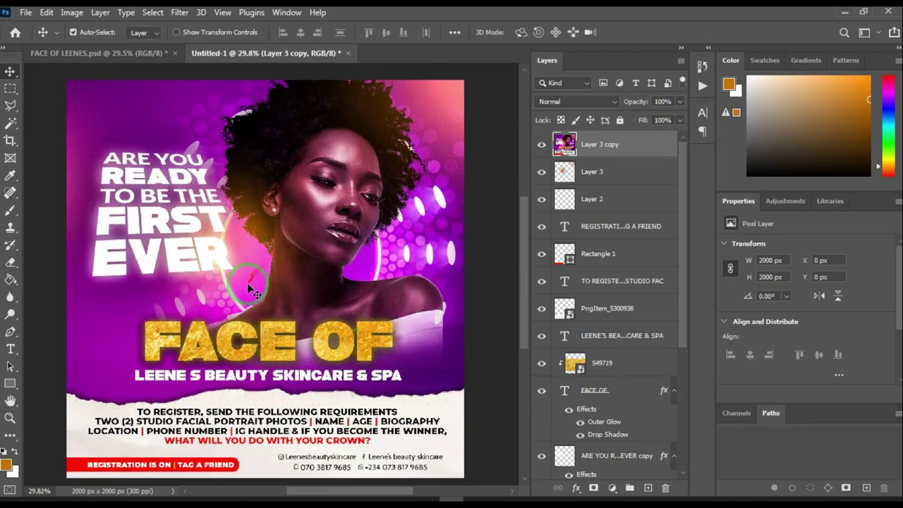